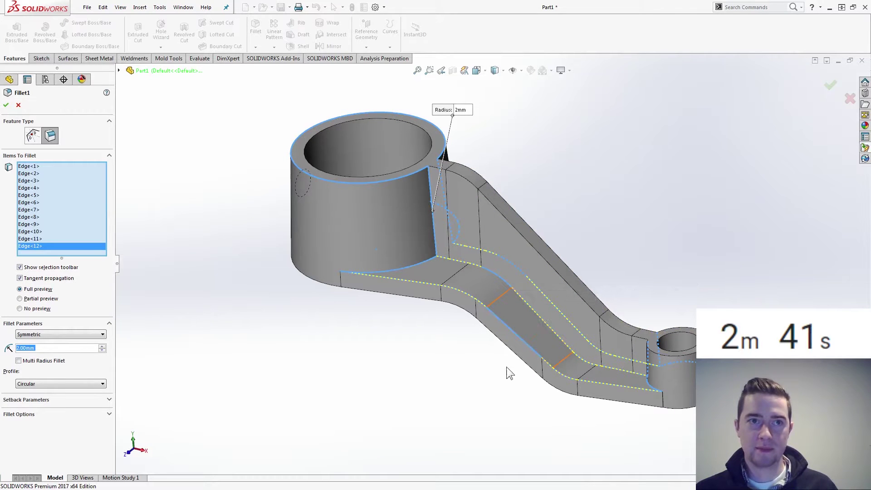
Remove the lower flange edge from the arm's fillet selection and apply the symmetric 2 mm fillet to the remaining edges.
click(513, 331)
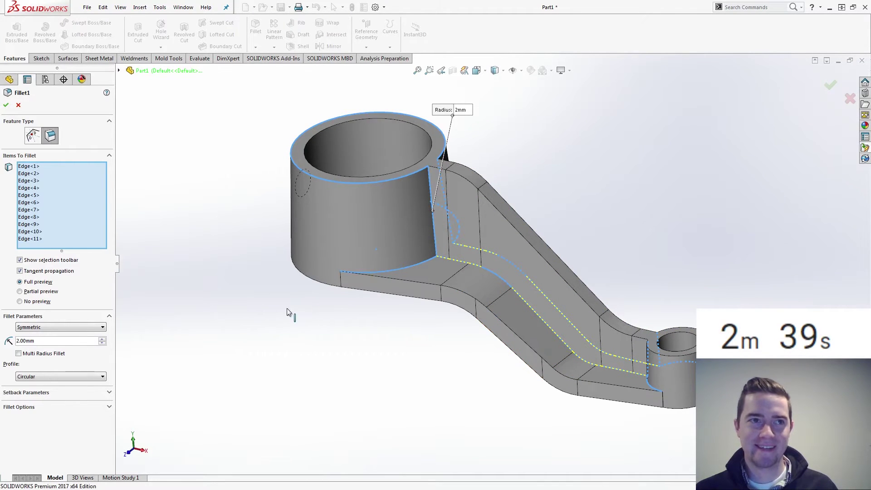
click(7, 106)
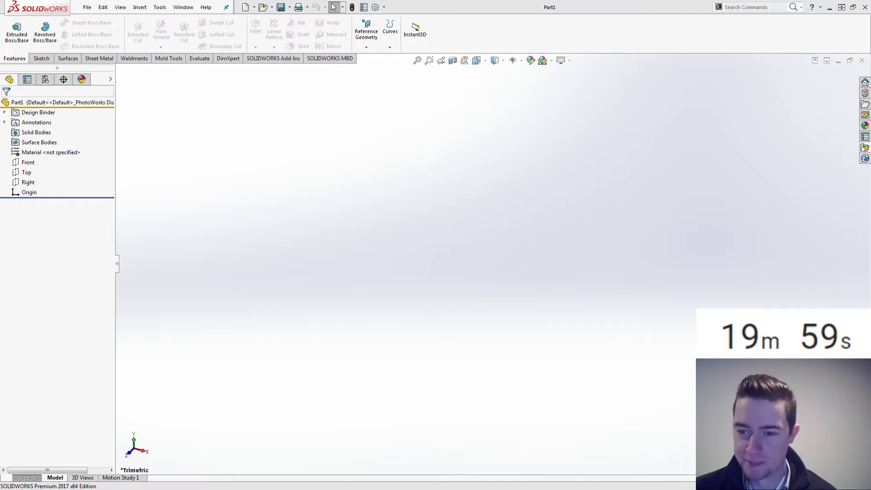
Sketch on the Top plane a 60 mm diameter circle at the origin and a 25 mm circle about 125 mm along the X direction.
click(26, 172)
click(61, 152)
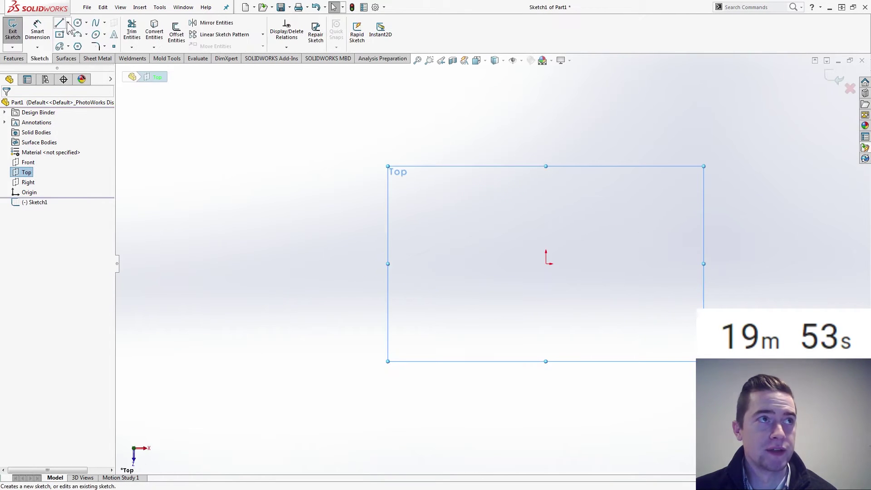
click(77, 23)
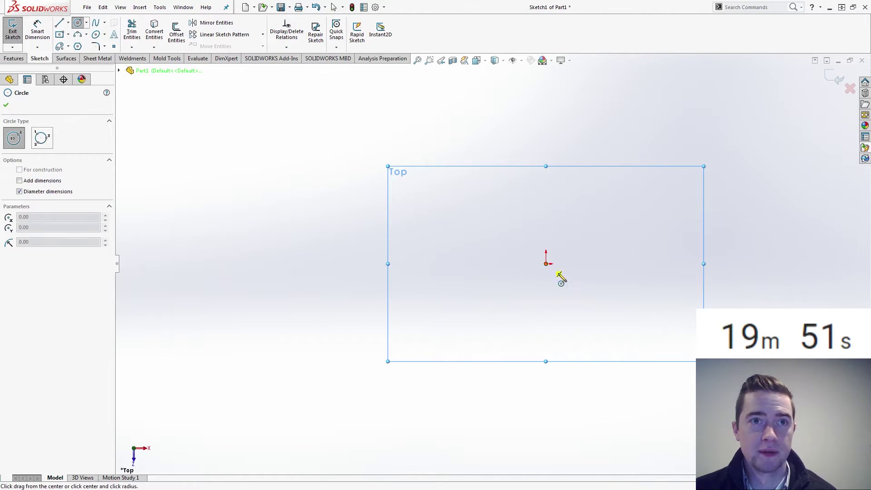
click(546, 263)
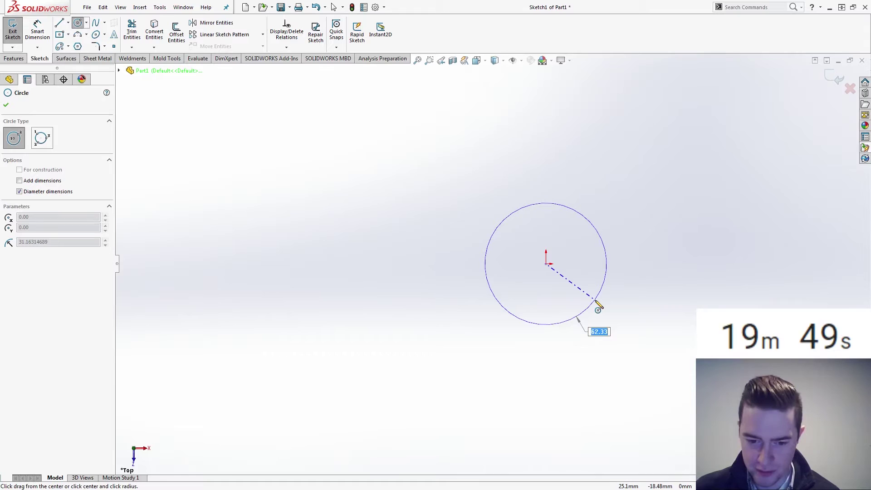
text(60)
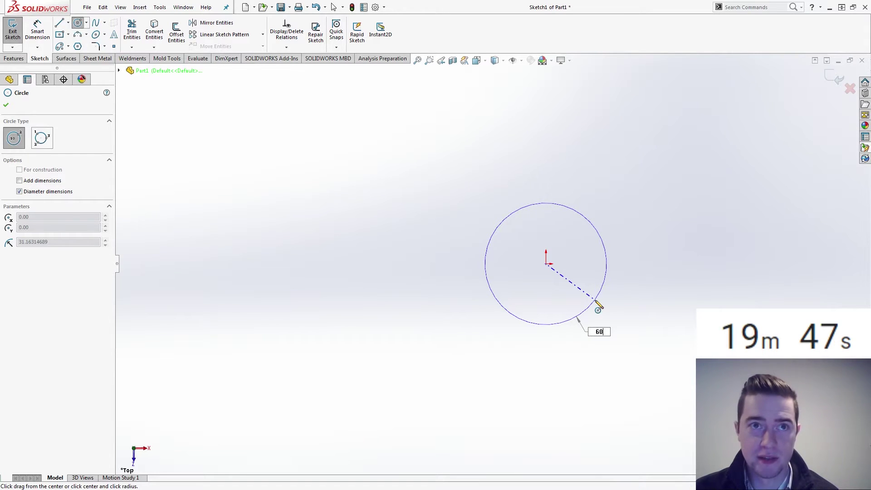
key(Return)
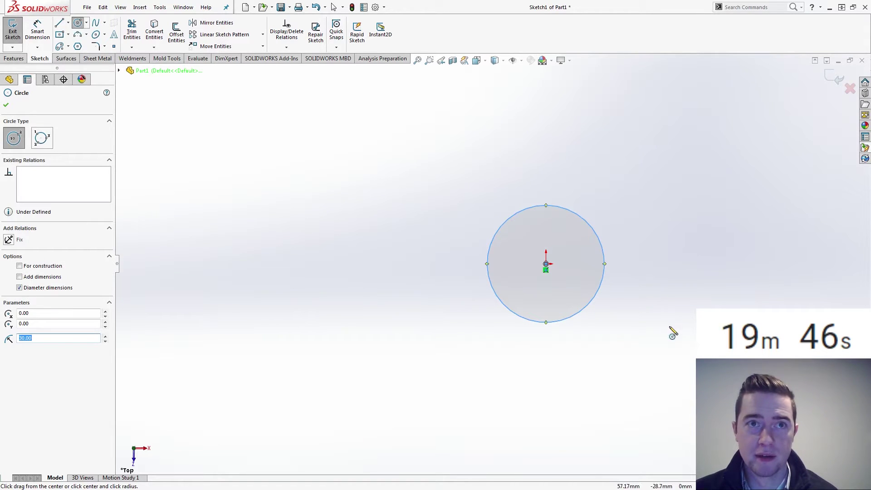
click(789, 263)
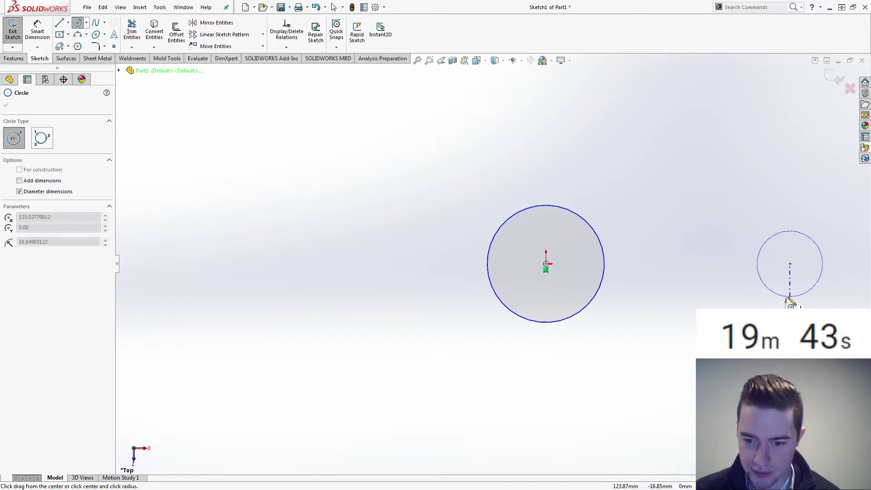
click(788, 289)
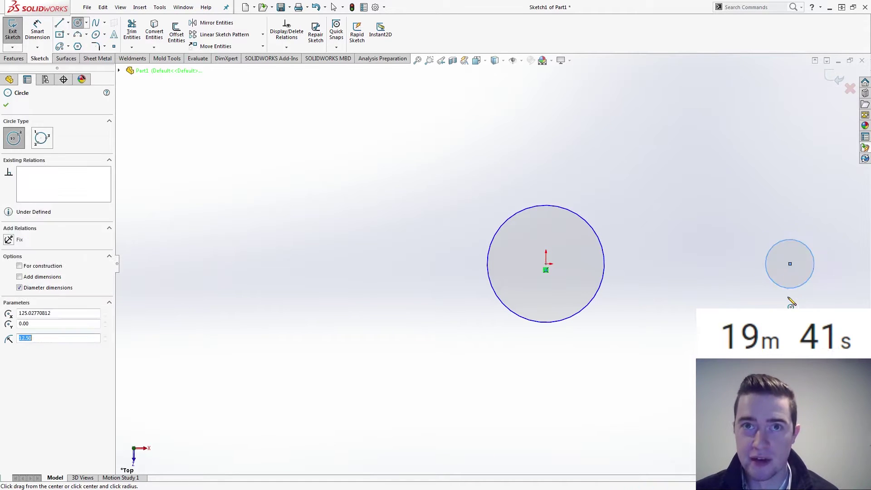
Dimension the small circle's diameter as 25 mm and the large circle's diameter as 60 mm.
right_drag(708, 359, 708, 335)
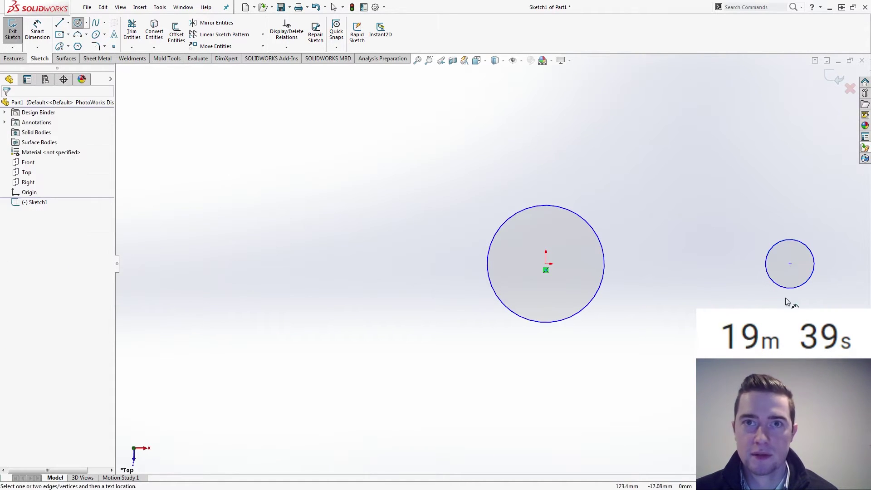
click(791, 288)
click(773, 320)
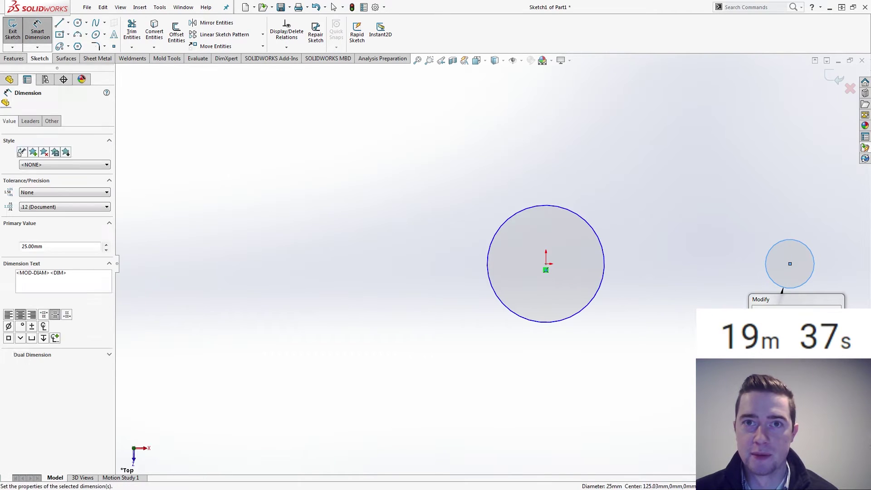
key(Return)
click(577, 315)
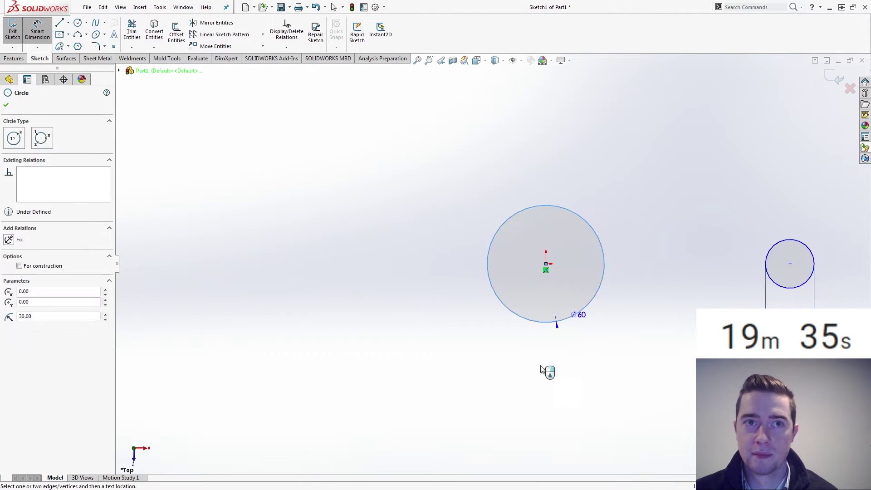
click(547, 369)
click(495, 363)
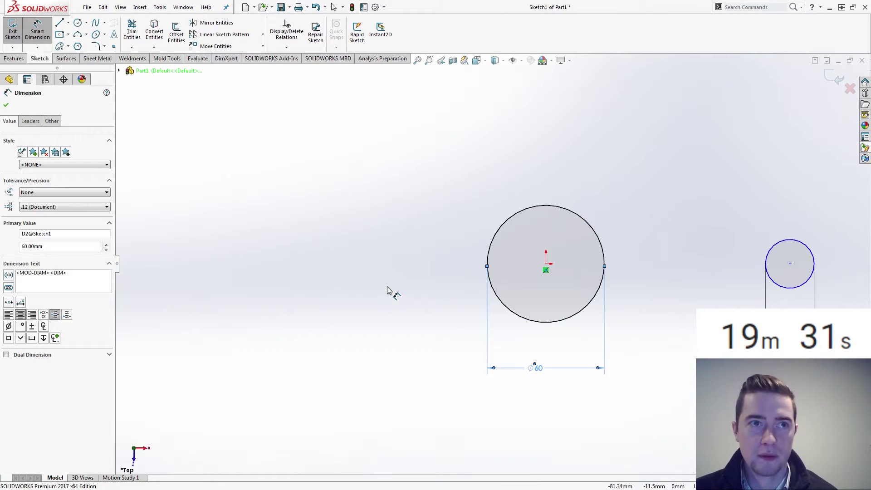
key(Escape)
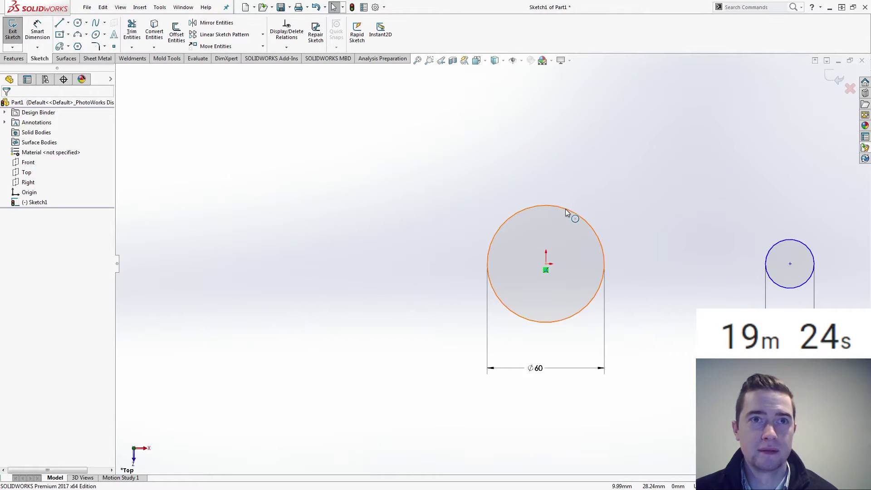
Connect the two circles with an upper and a lower line, each tangent to both circles.
click(60, 25)
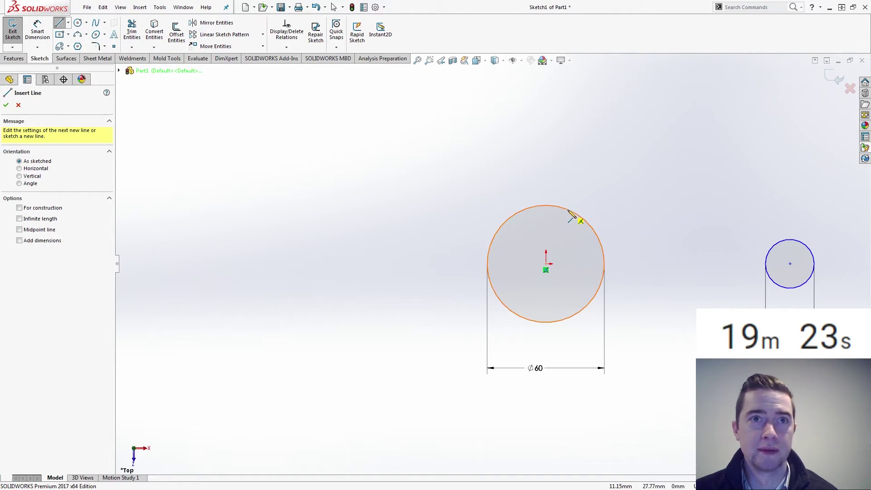
click(553, 206)
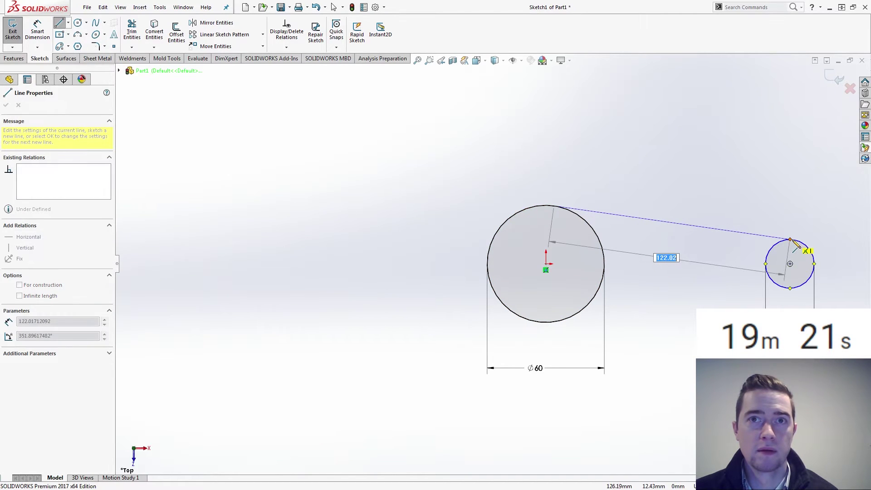
click(799, 245)
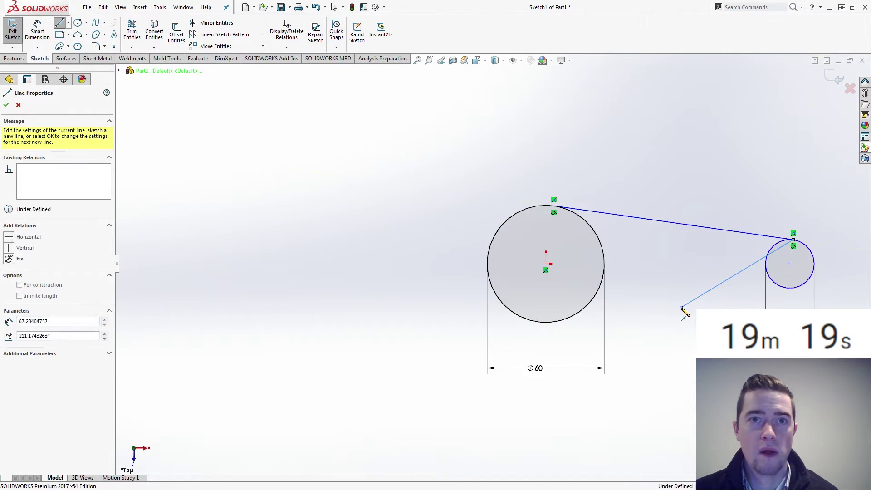
key(Escape)
click(560, 321)
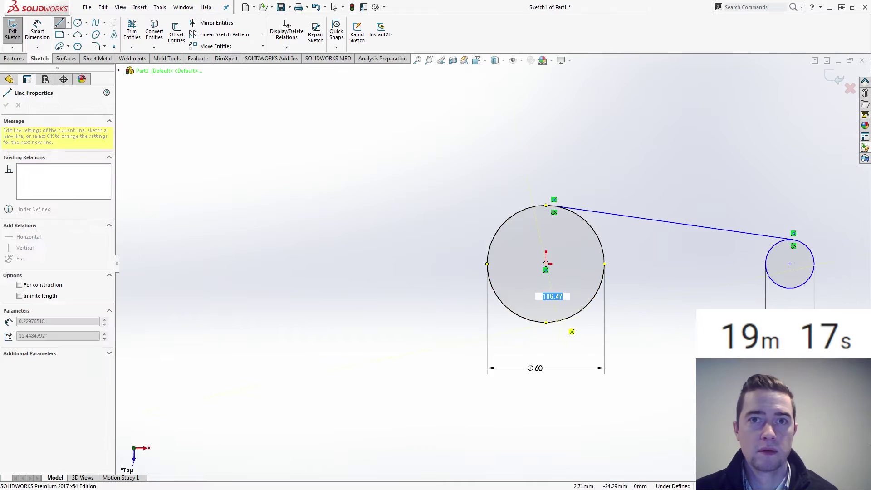
click(786, 294)
key(Escape)
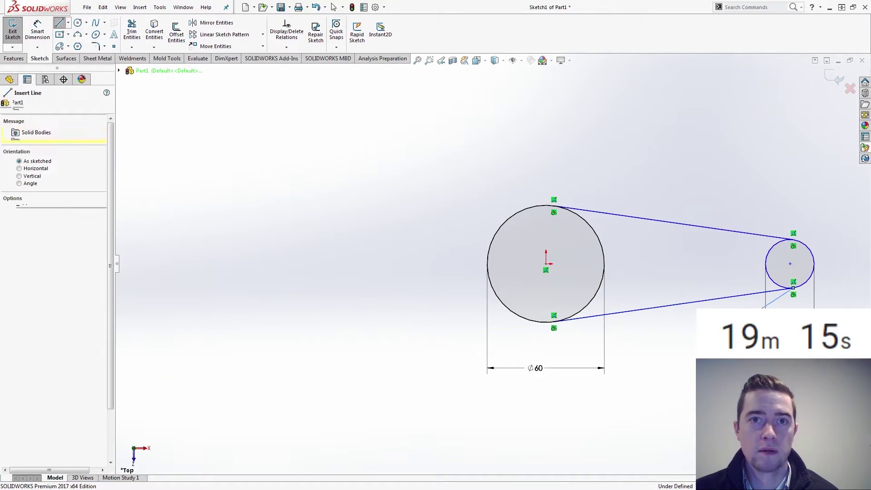
Dimension the horizontal distance between the centres of the two circles as 125 mm.
right_drag(671, 370, 665, 323)
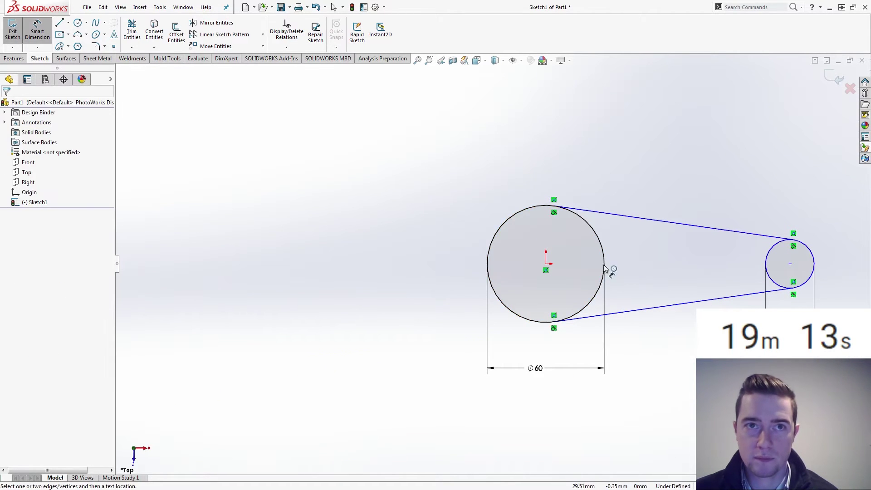
click(606, 268)
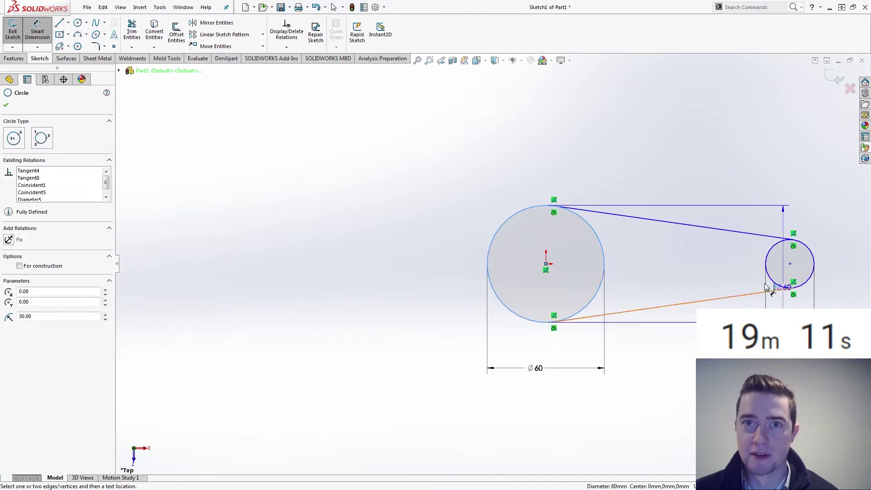
click(770, 282)
click(688, 169)
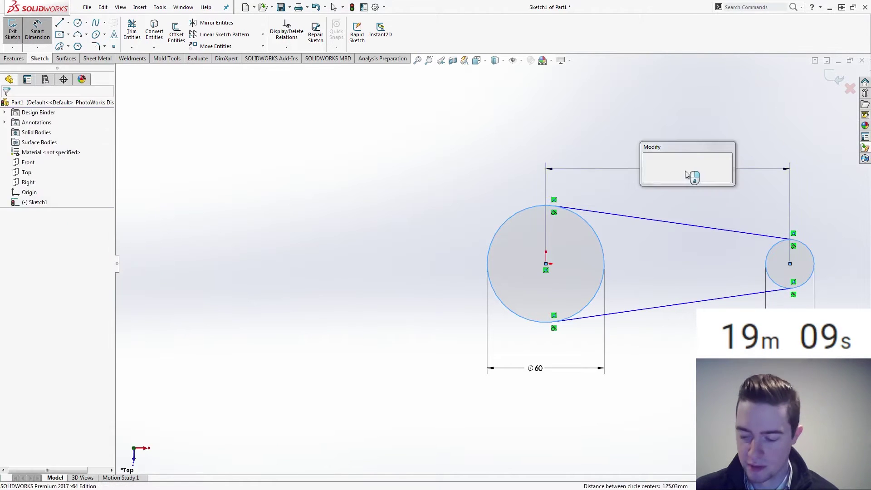
text(125)
key(Return)
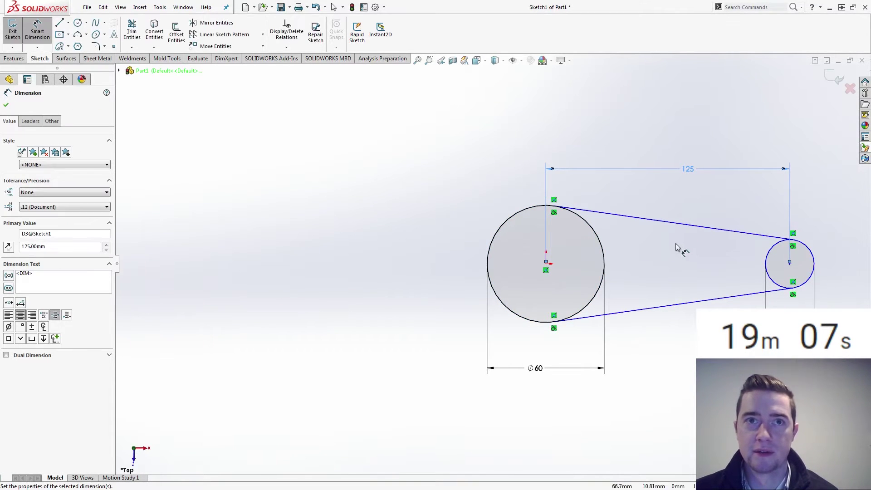
click(675, 245)
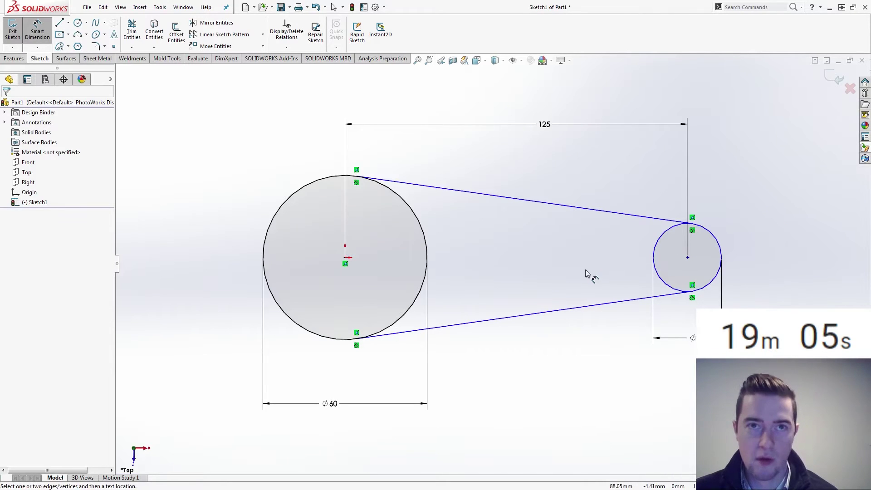
key(Escape)
Add a horizontal relation between the small circle's centre and the origin to fully define the sketch.
click(688, 258)
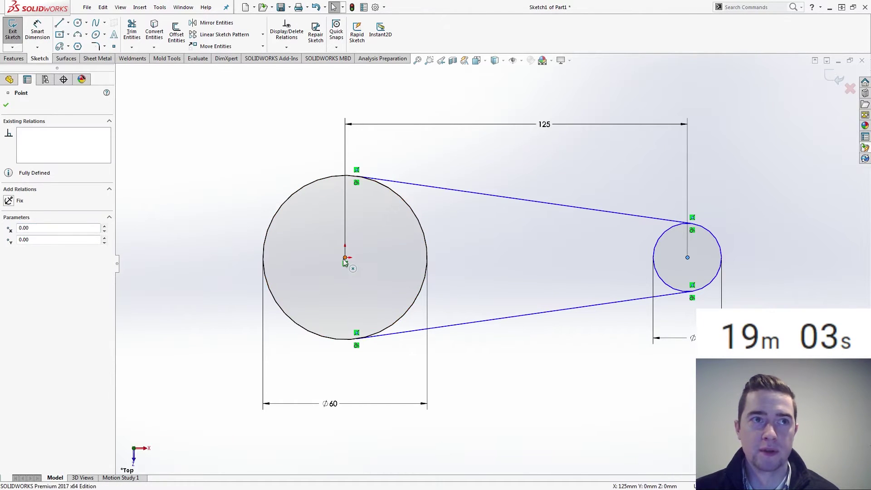
ctrl+click(345, 258)
click(370, 206)
click(591, 358)
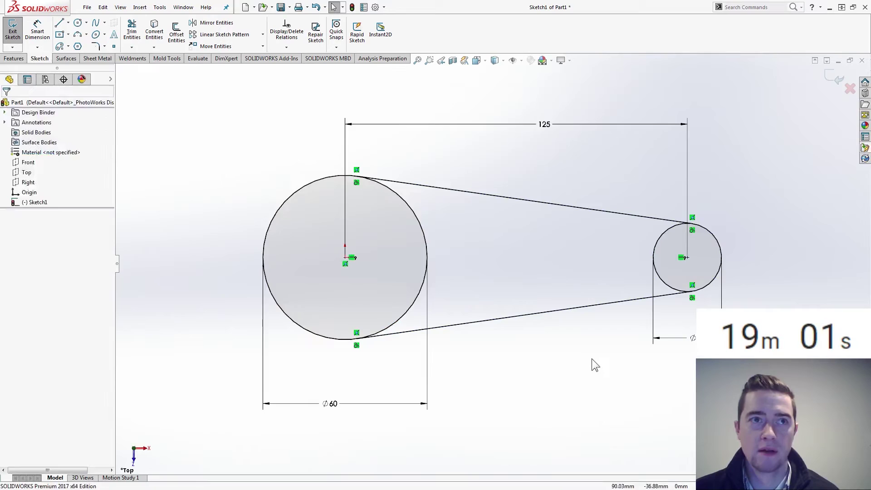
Extrude only the 60 mm circle region as a blind boss 40 mm deep with a 4 degree inward draft.
key(f)
click(13, 58)
click(17, 32)
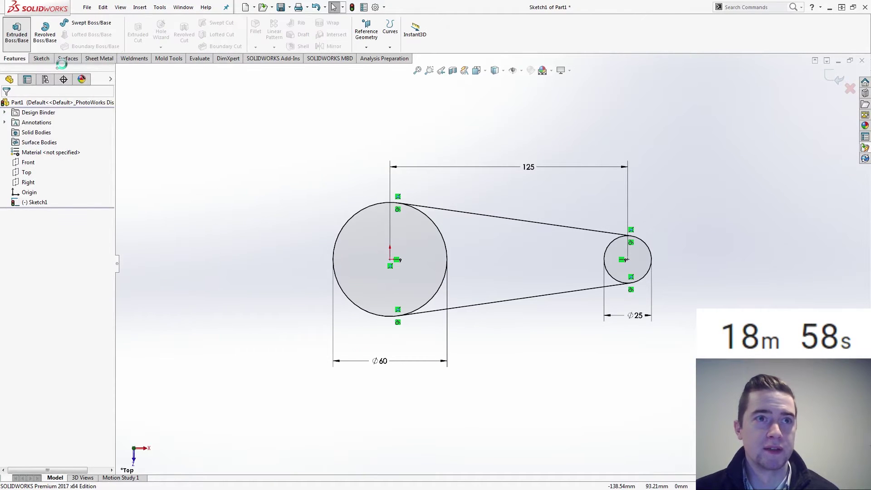
click(360, 235)
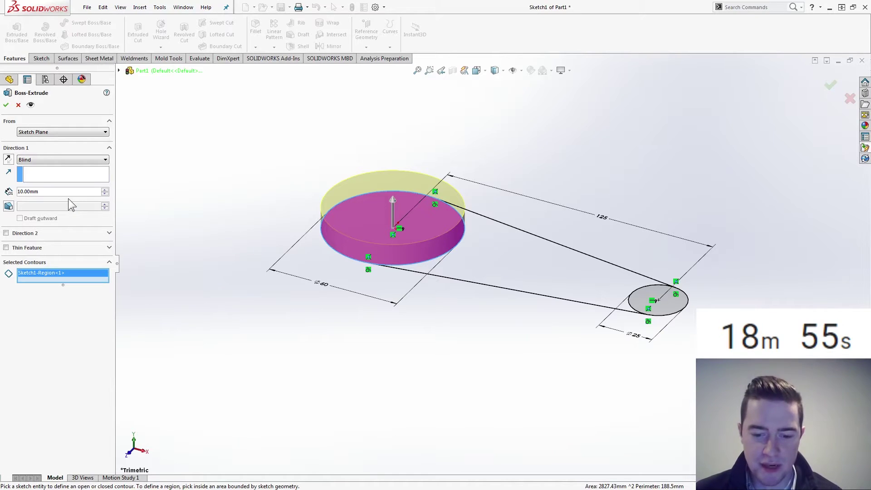
click(7, 209)
text(4)
key(Return)
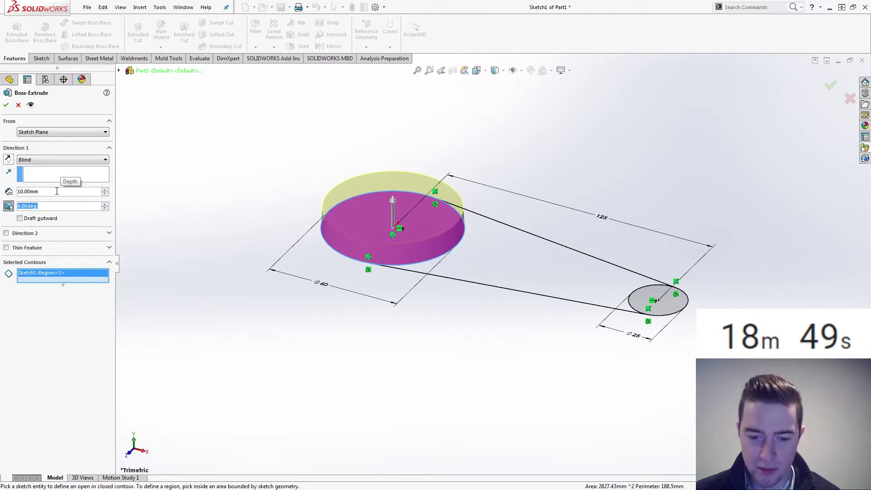
drag(56, 191, 3, 181)
text(40)
key(Return)
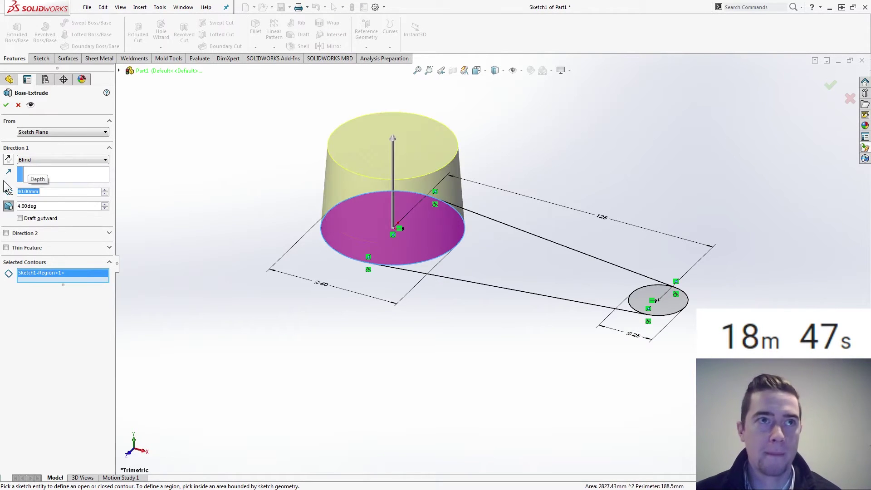
click(6, 106)
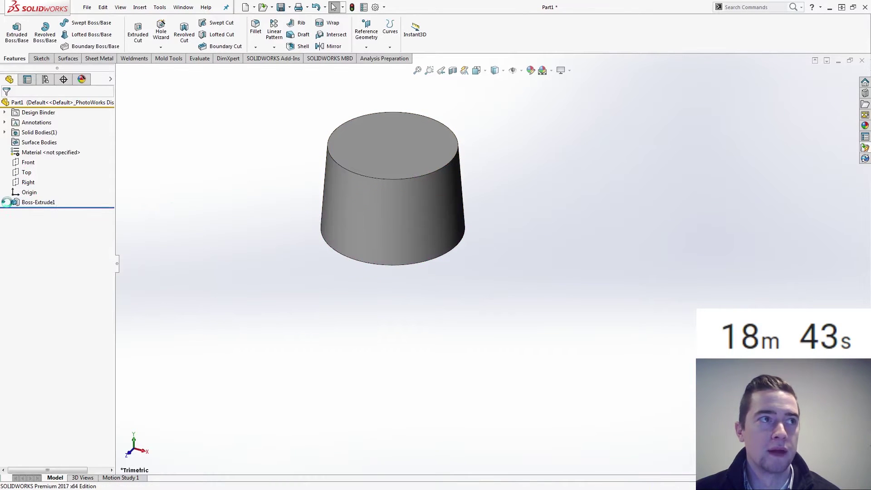
Set up a blind boss extrusion of only the shared sketch's small circle region, 20 mm deep with a 4 degree inward draft.
click(36, 203)
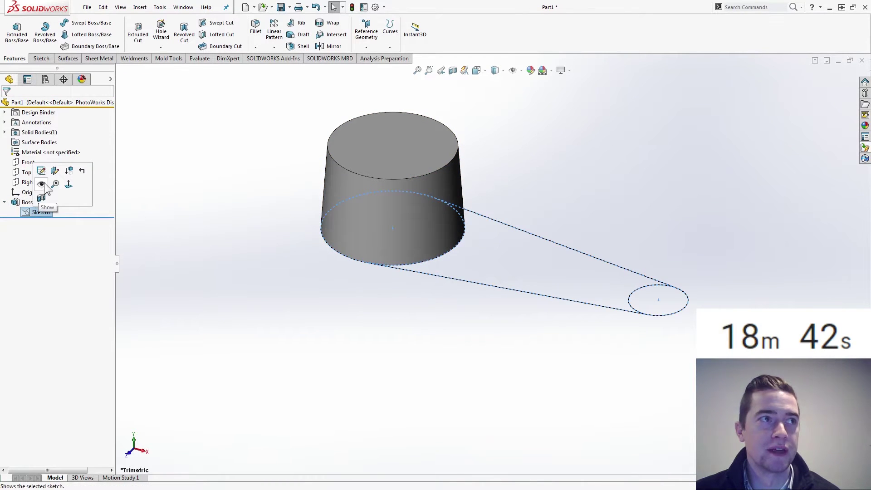
click(40, 212)
click(16, 31)
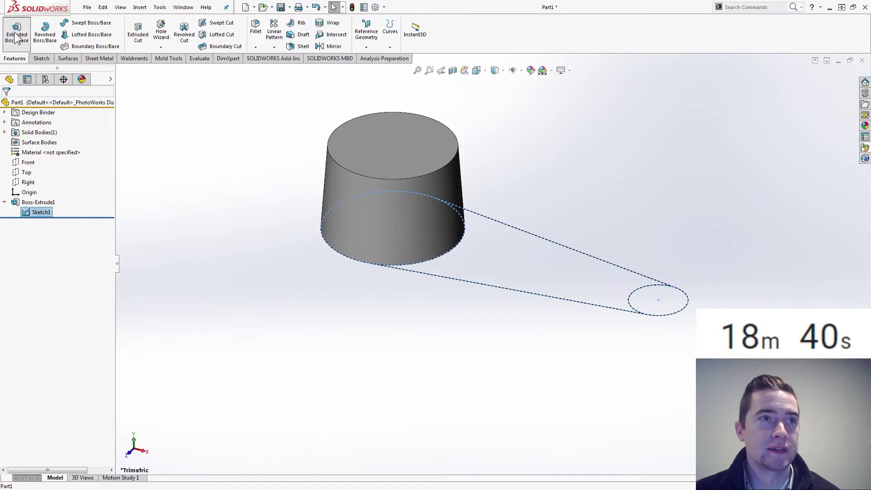
click(652, 302)
click(9, 217)
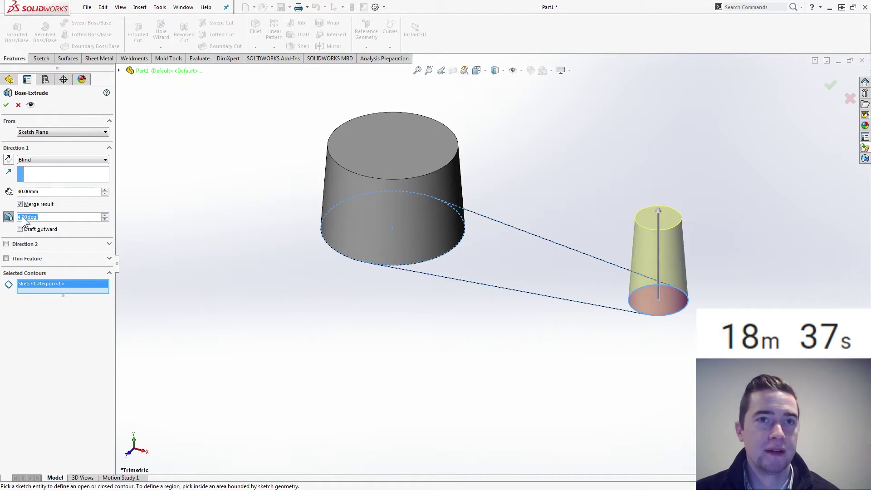
click(63, 191)
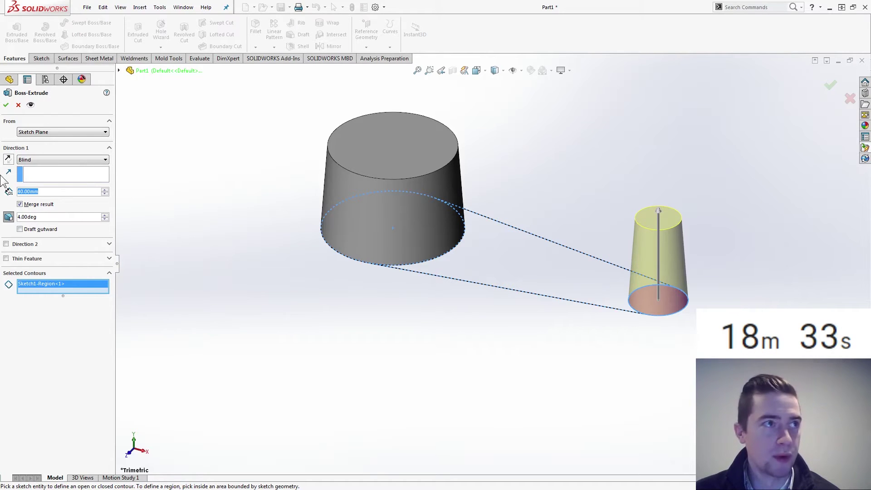
text(20)
key(Return)
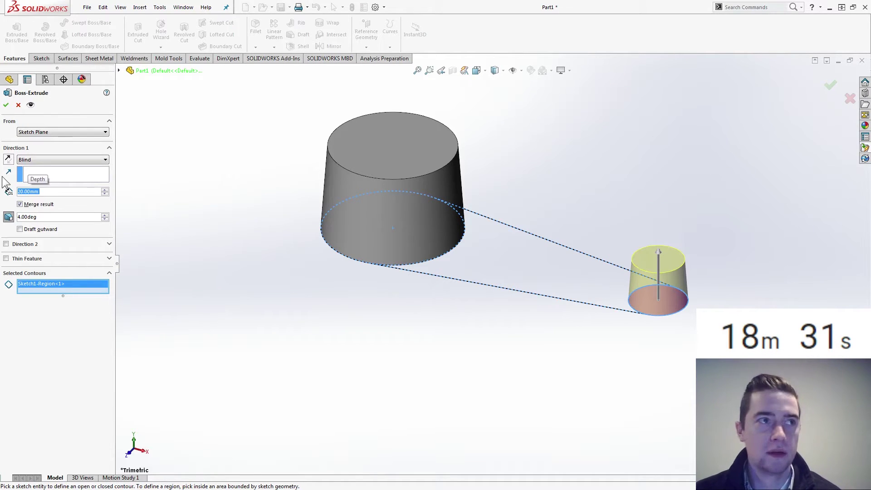
Offset the small boss's start 30 mm below the sketch plane and complete the extrusion.
click(38, 133)
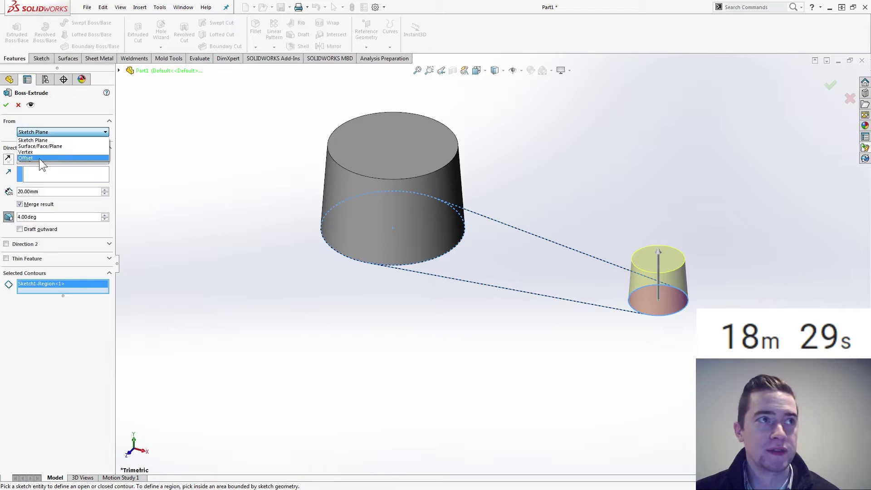
click(39, 159)
key(Tab)
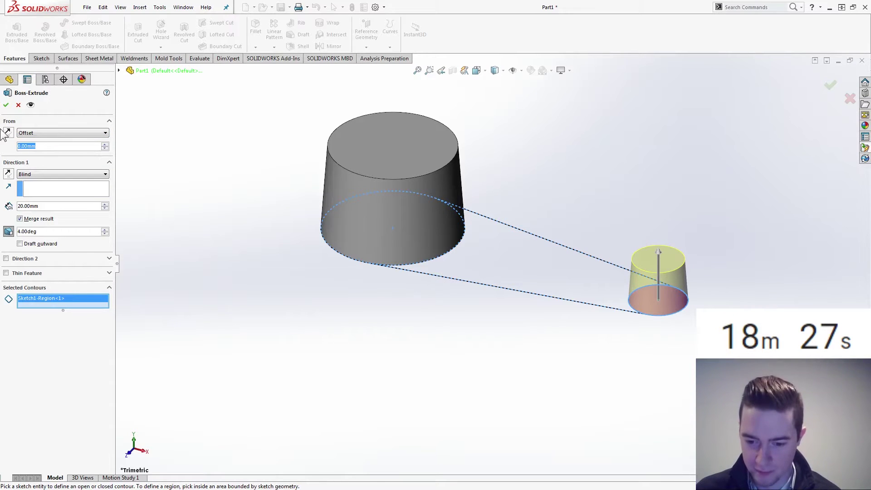
text(30)
key(Return)
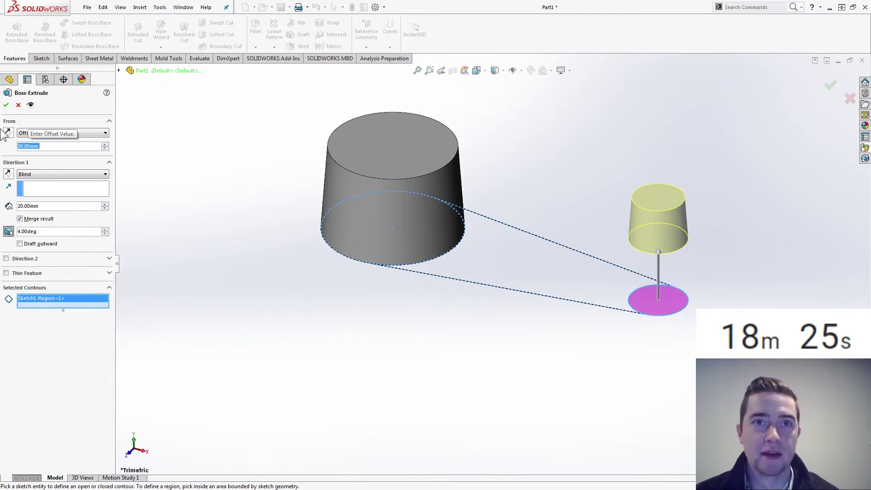
click(9, 132)
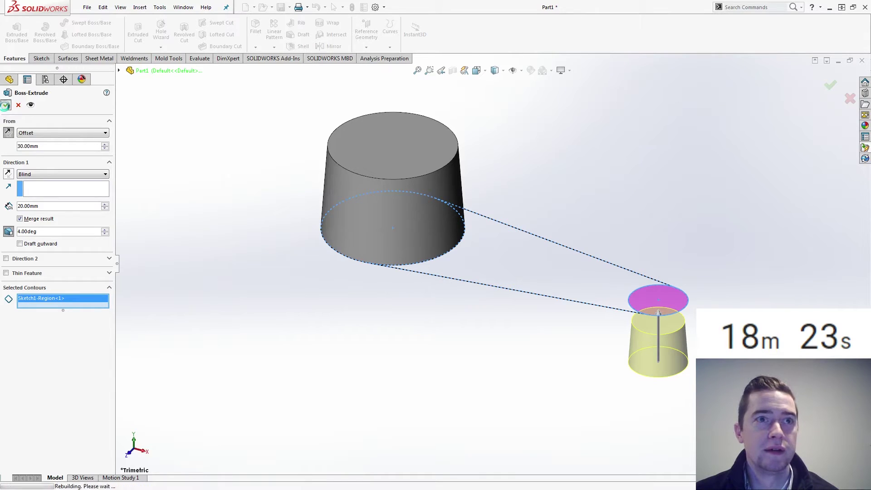
click(6, 105)
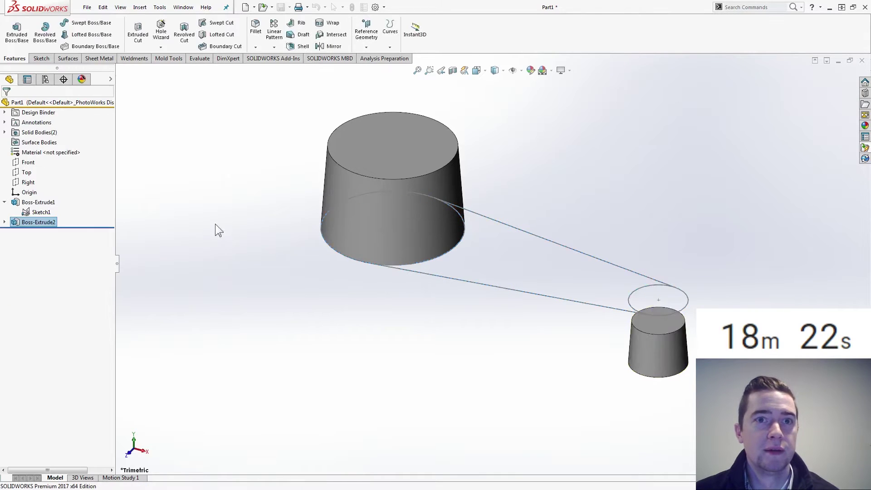
On the Front plane, sketch a three-line stepped path from the origin: about 44 mm horizontal, a downward slope, and about 30 mm horizontal.
click(36, 182)
click(27, 162)
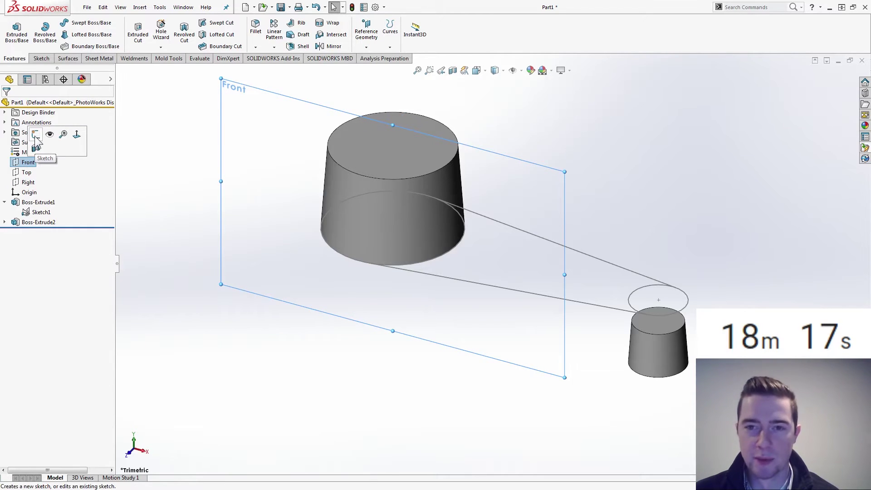
click(35, 134)
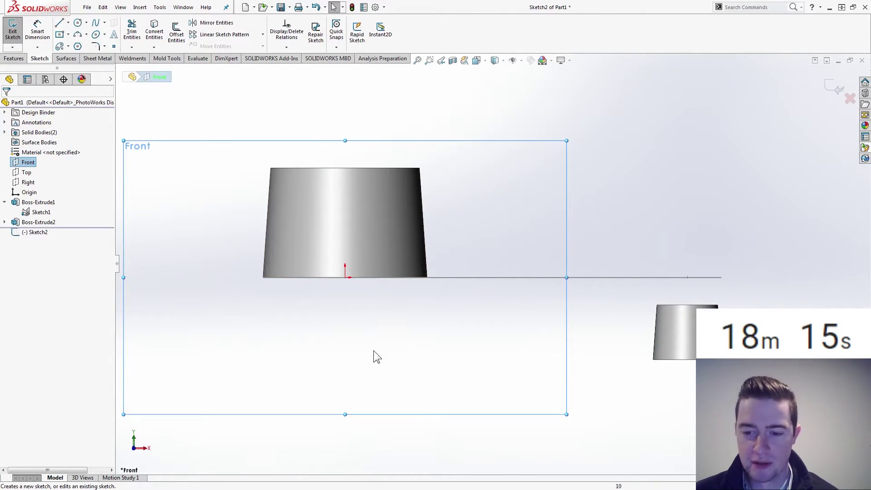
click(229, 295)
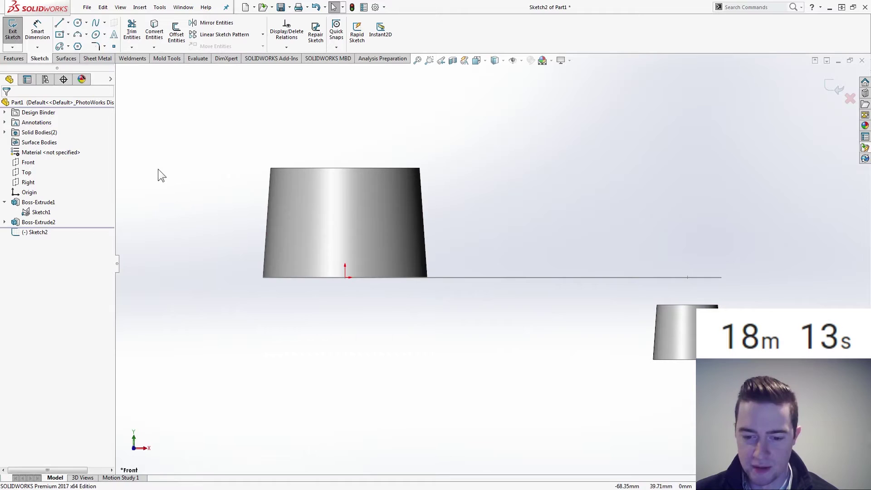
click(59, 22)
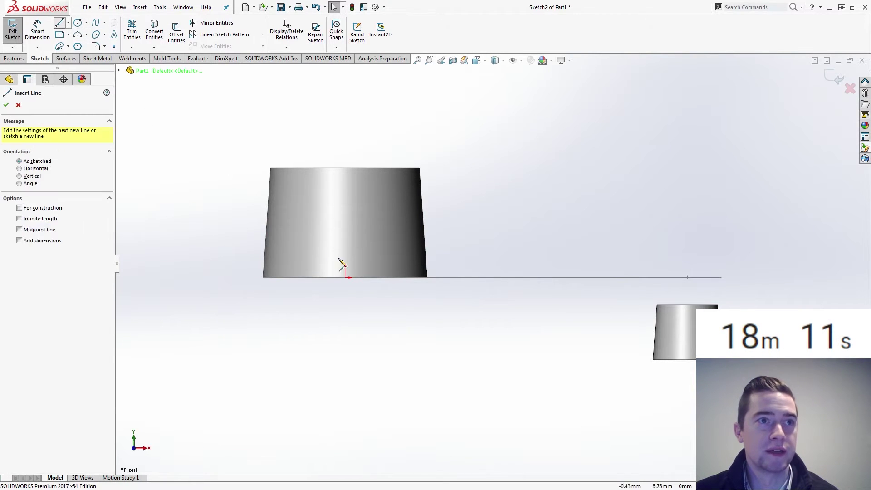
click(346, 277)
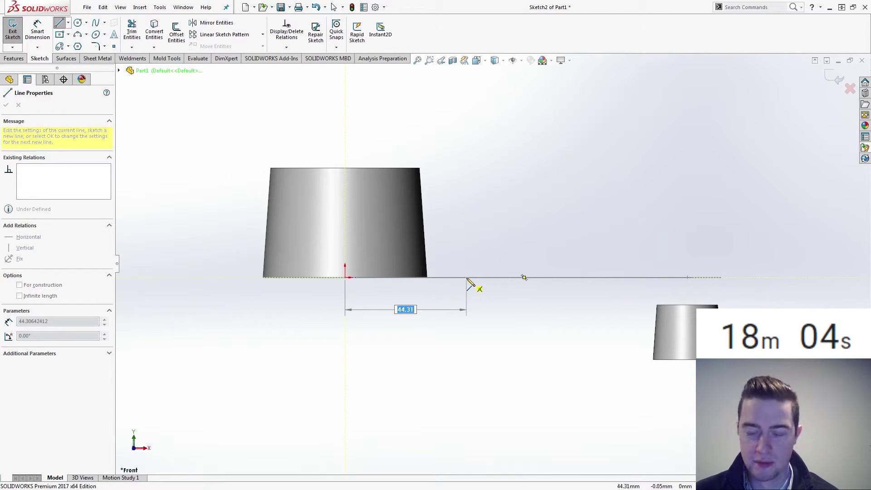
click(467, 278)
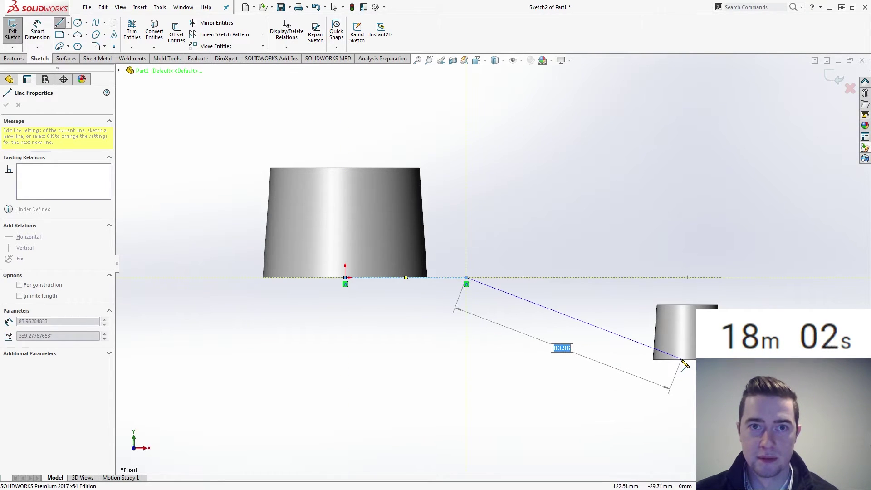
click(528, 361)
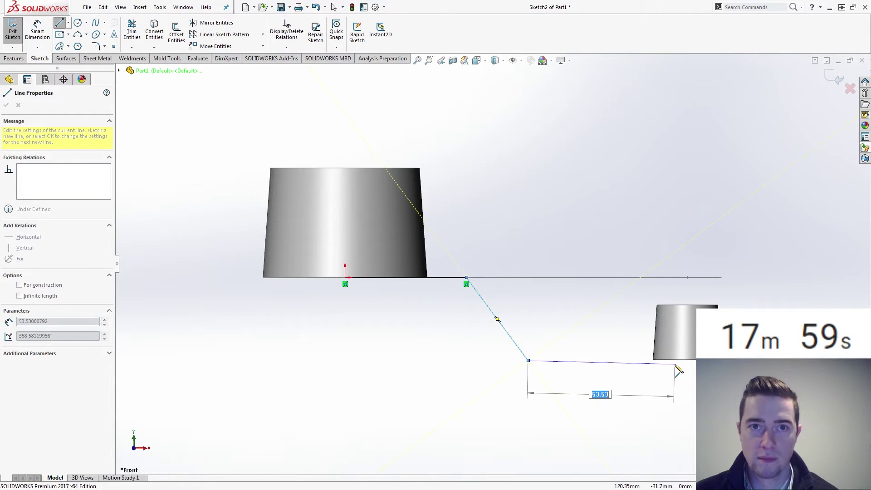
double_click(611, 360)
key(Escape)
click(611, 361)
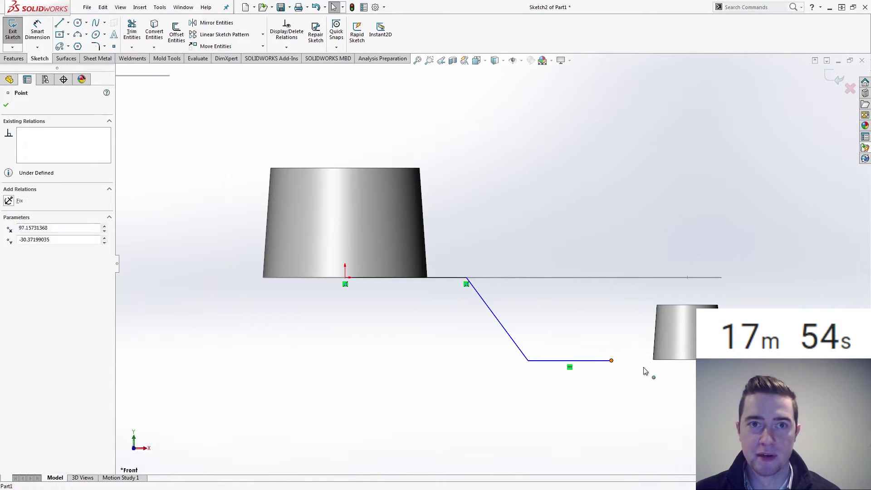
ctrl+click(687, 360)
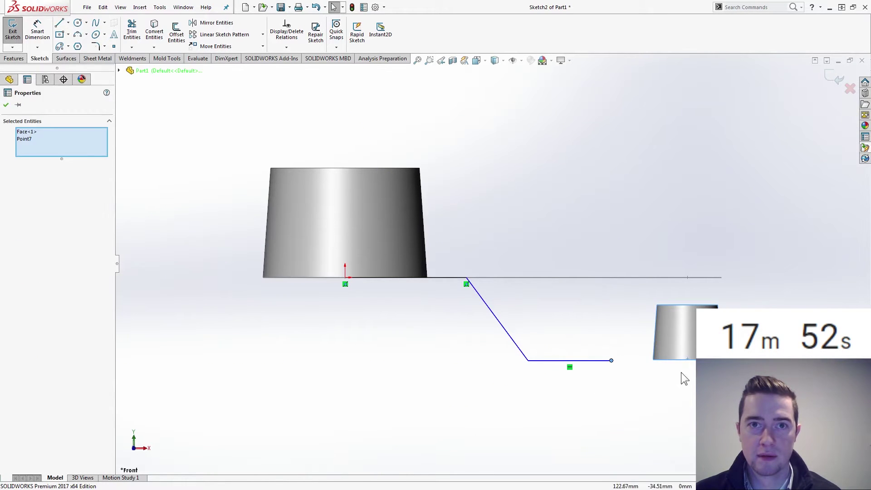
click(682, 373)
click(684, 359)
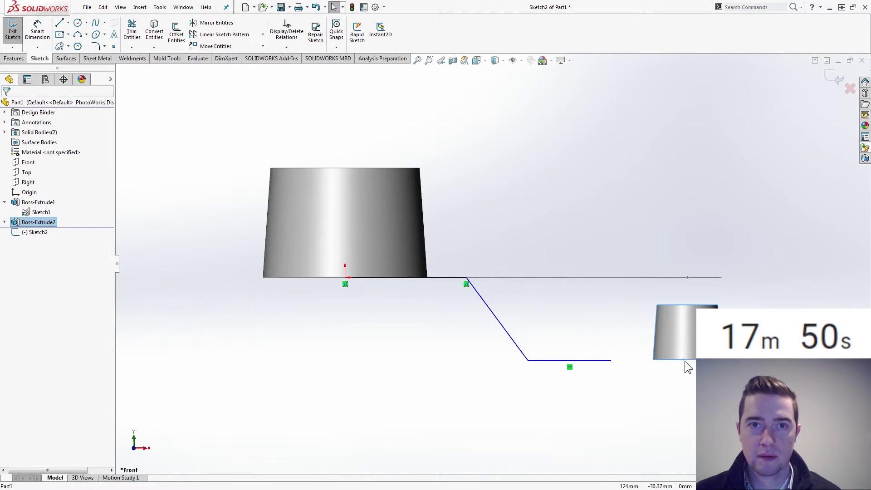
Add a midpoint relation between the stepped path's free endpoint and the small boss's bottom edge.
click(685, 362)
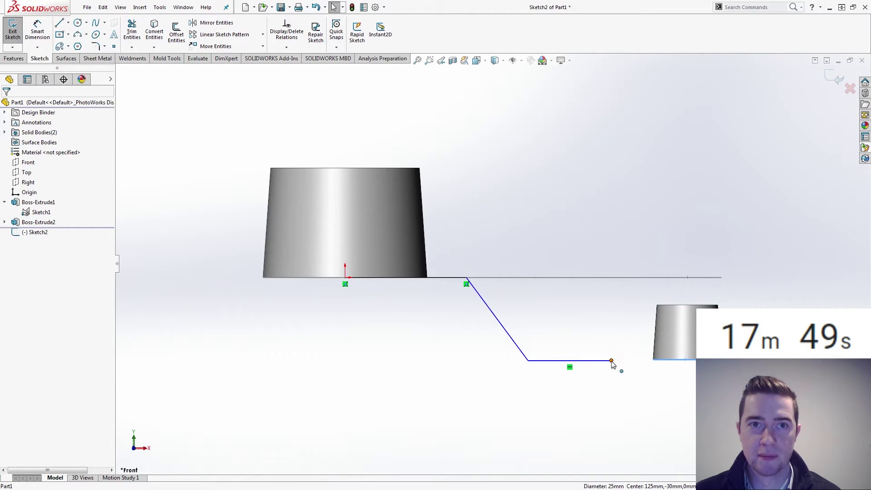
click(612, 361)
ctrl+click(665, 359)
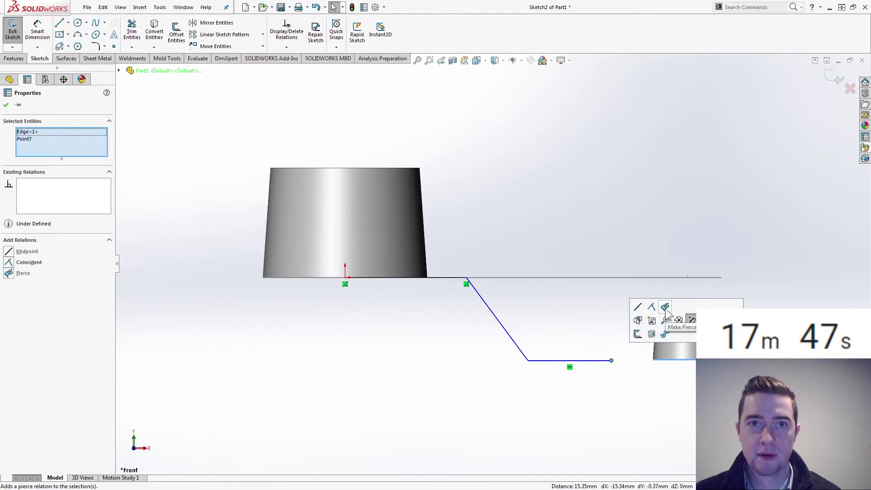
click(639, 307)
click(526, 409)
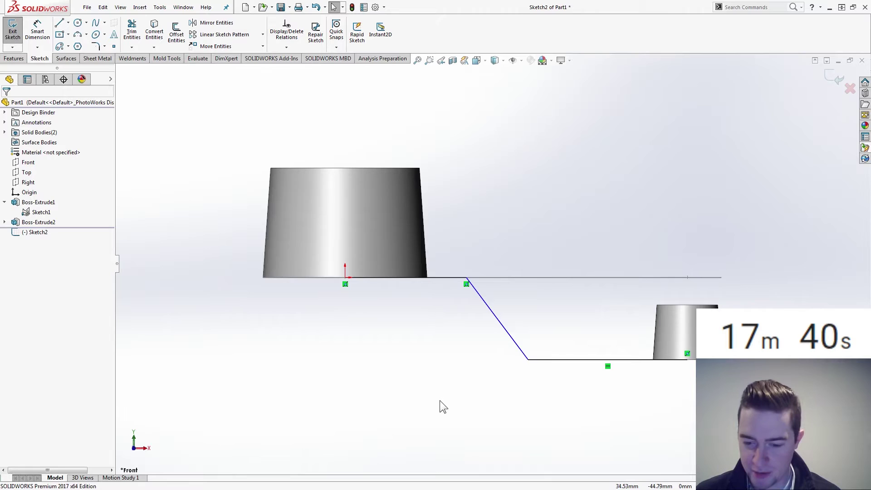
Dimension the path's upper horizontal line, starting at the origin, as 50 mm.
right_drag(436, 404, 434, 375)
click(393, 281)
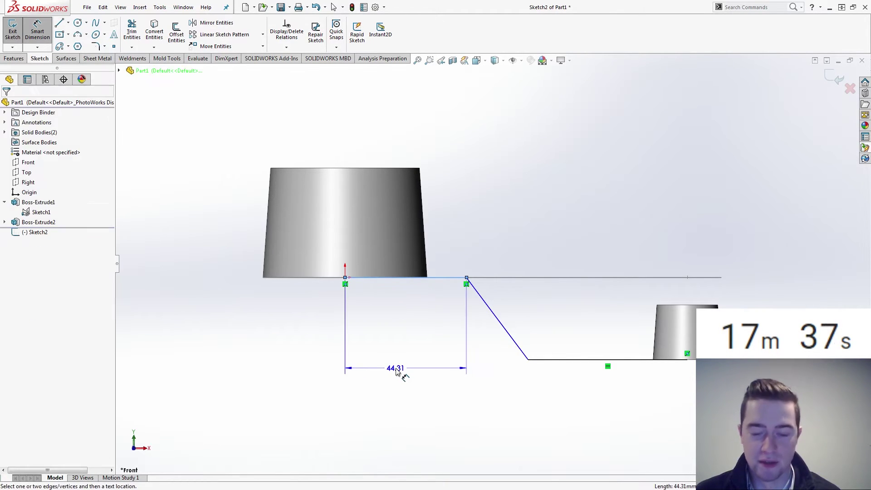
click(393, 369)
text(50)
key(Return)
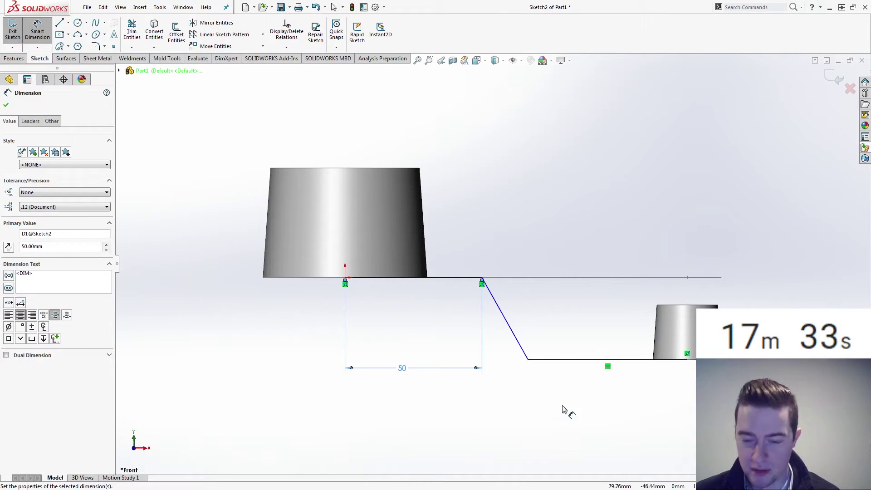
Dimension the path's lower horizontal line, ending at the small boss, as 40 mm.
click(579, 361)
click(579, 393)
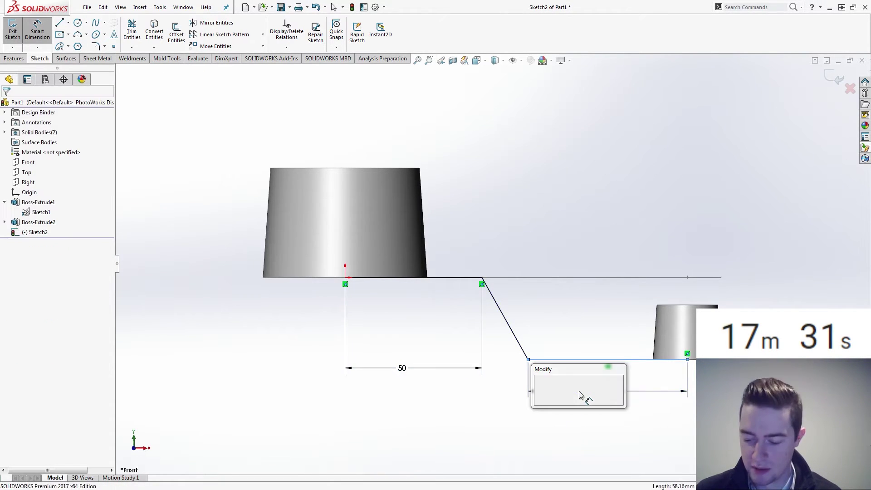
text(40)
key(Return)
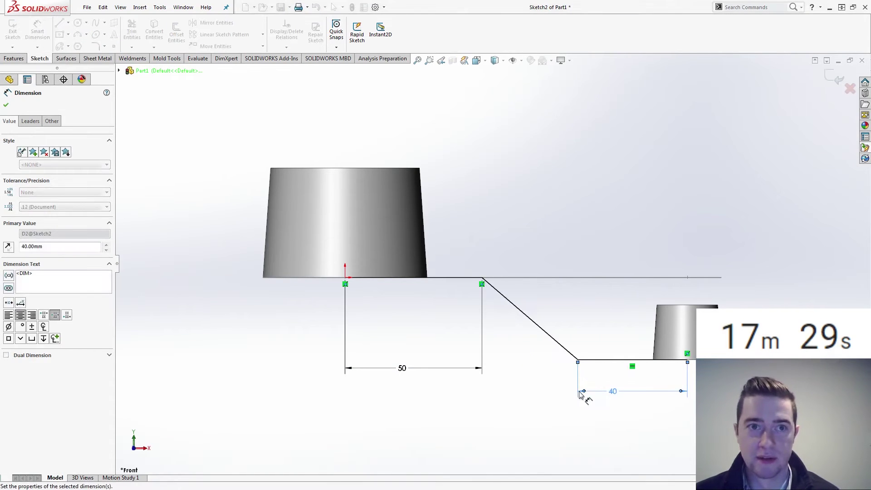
key(Escape)
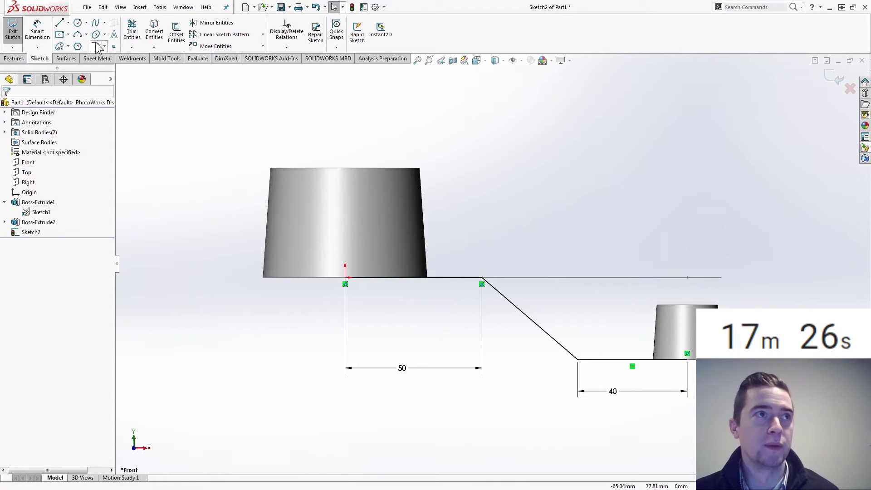
Round both corners of the stepped path with 20 mm sketch fillets.
click(95, 45)
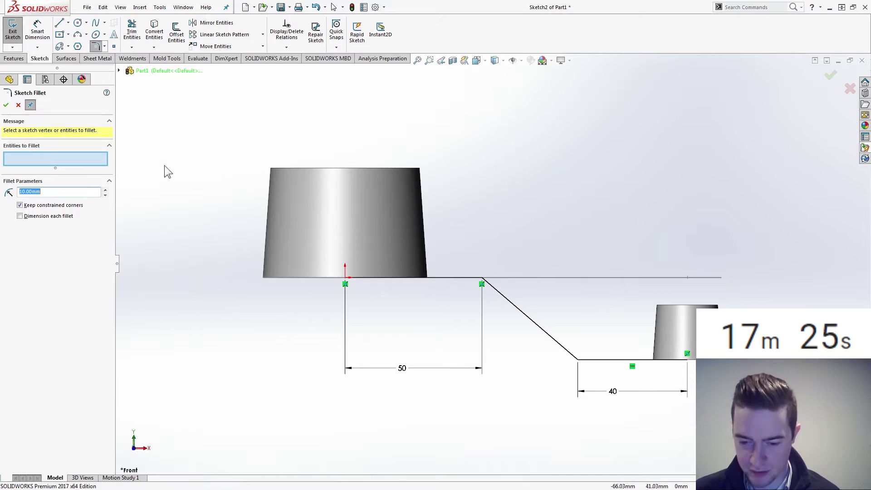
text(20)
key(Return)
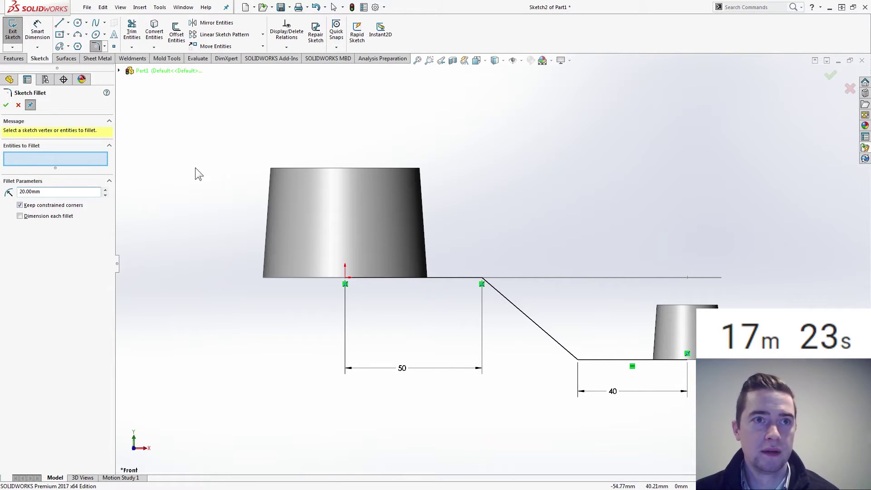
click(508, 300)
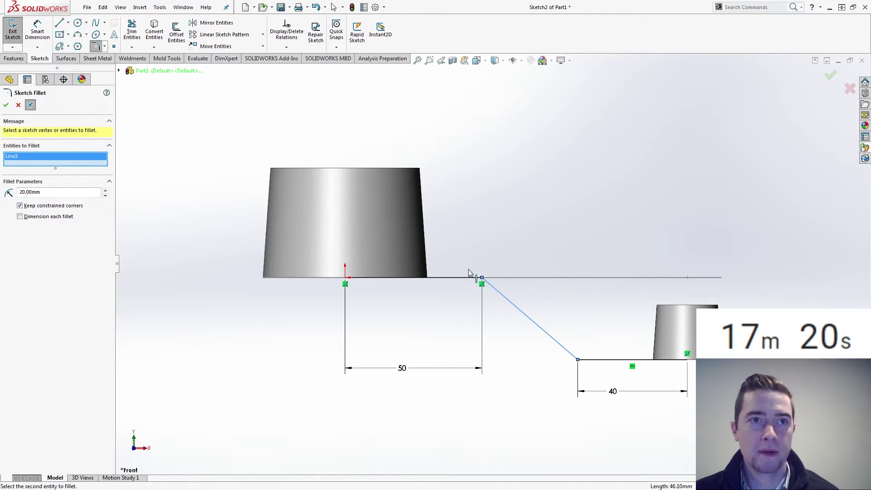
click(454, 280)
click(598, 363)
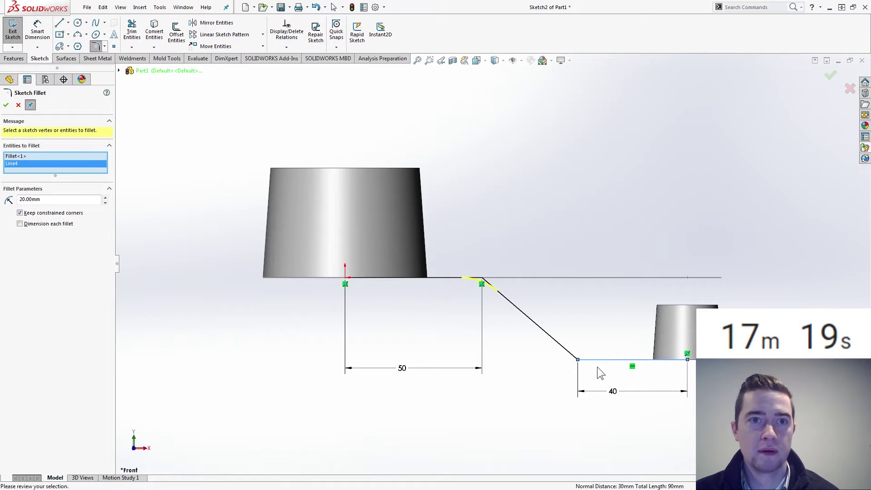
click(570, 357)
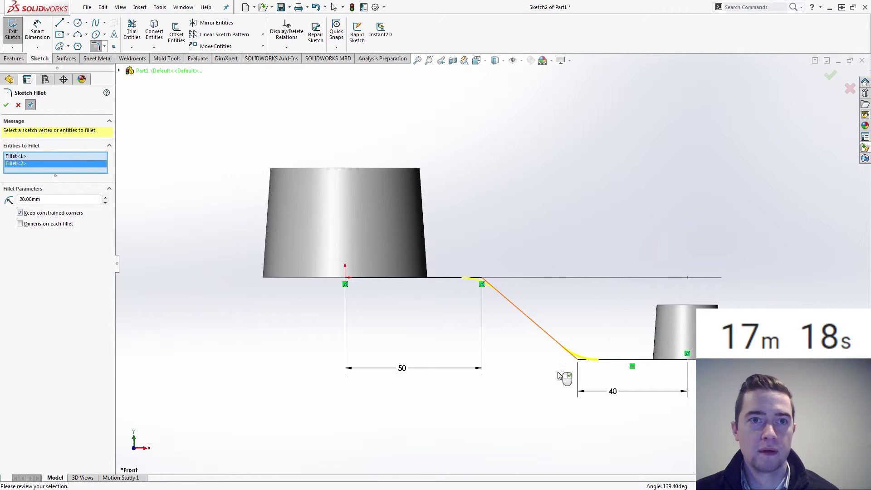
click(5, 106)
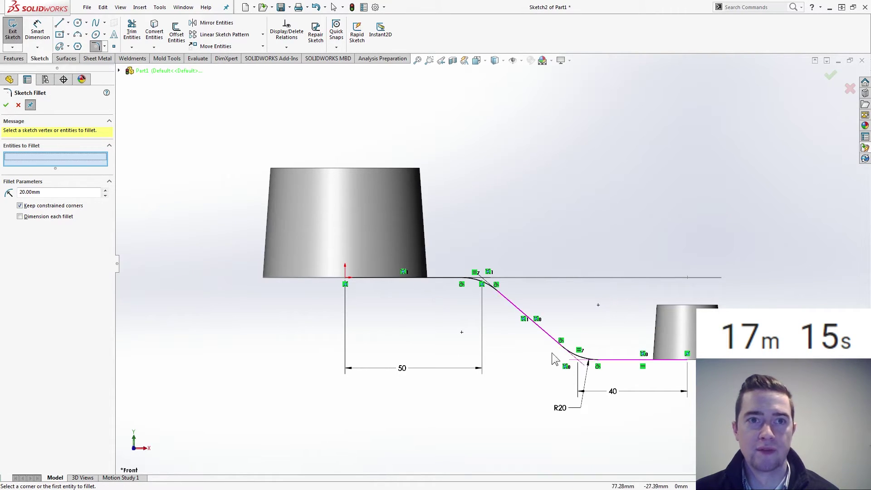
click(14, 59)
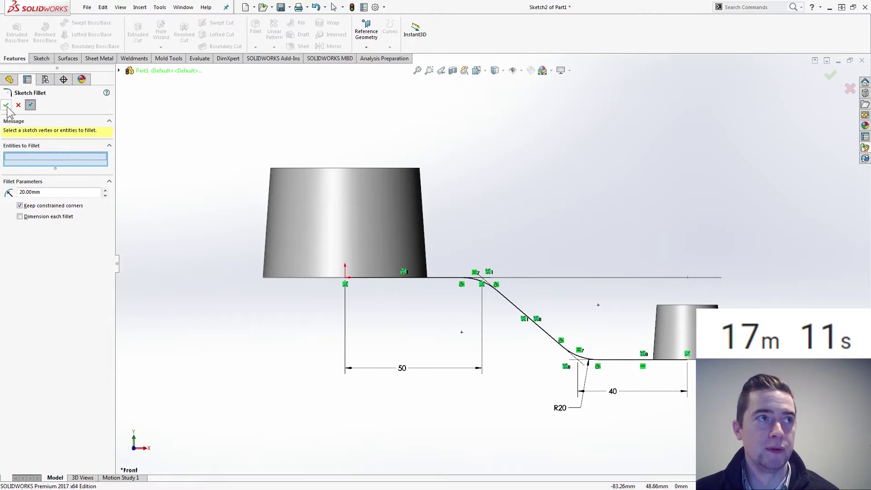
Extrude the stepped path as a thin feature, mid-plane with 60 mm depth and 6 mm thickness, reversing the thickness to the path's upper side.
click(6, 105)
click(16, 31)
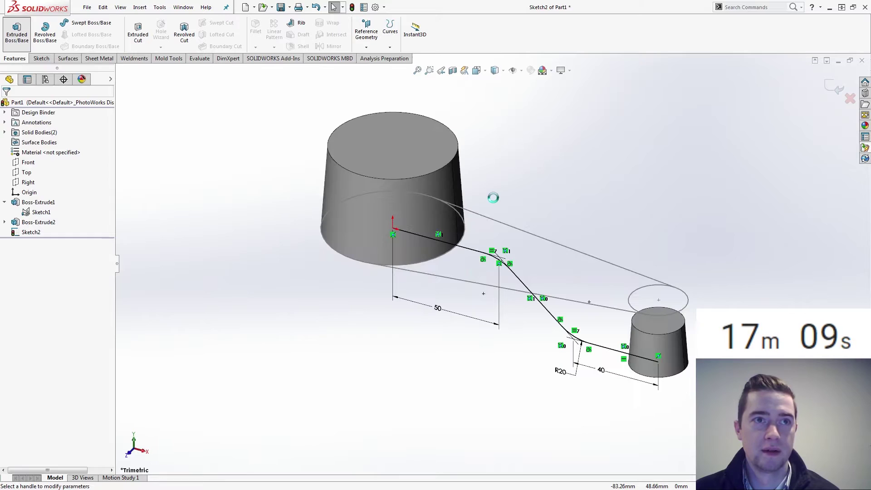
click(39, 158)
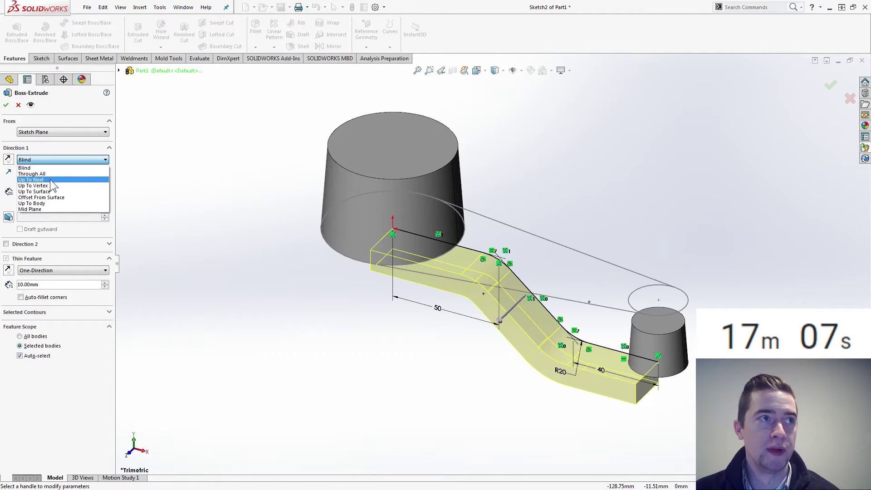
click(51, 209)
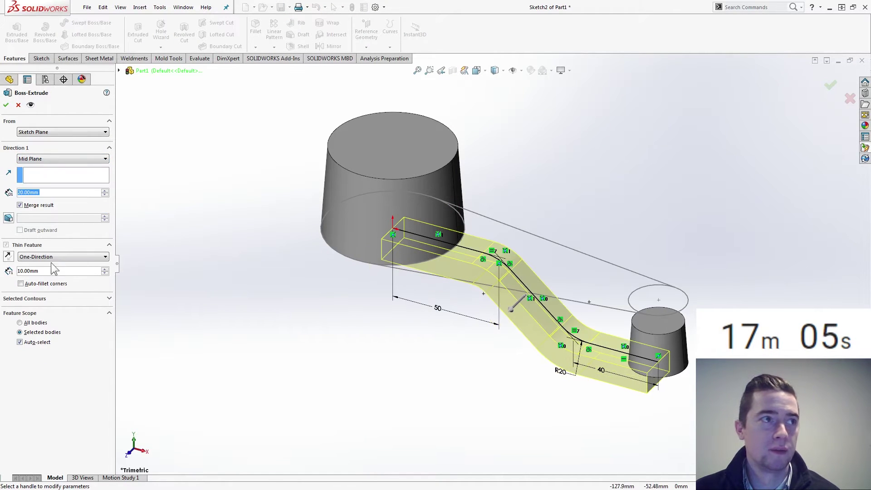
click(8, 257)
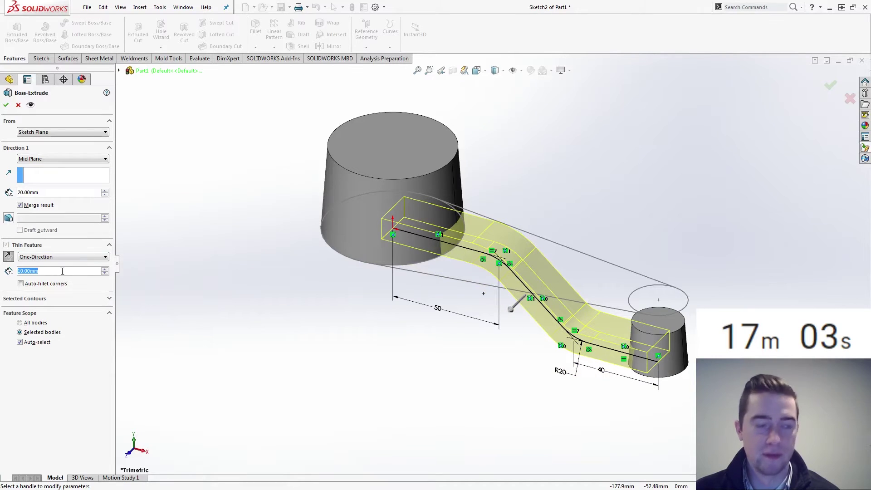
scroll(253, 291, down, 5)
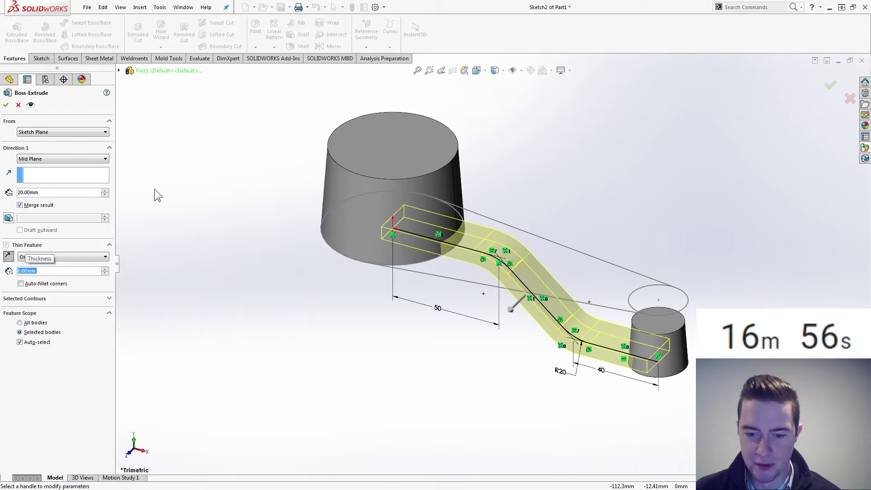
drag(73, 191, 0, 174)
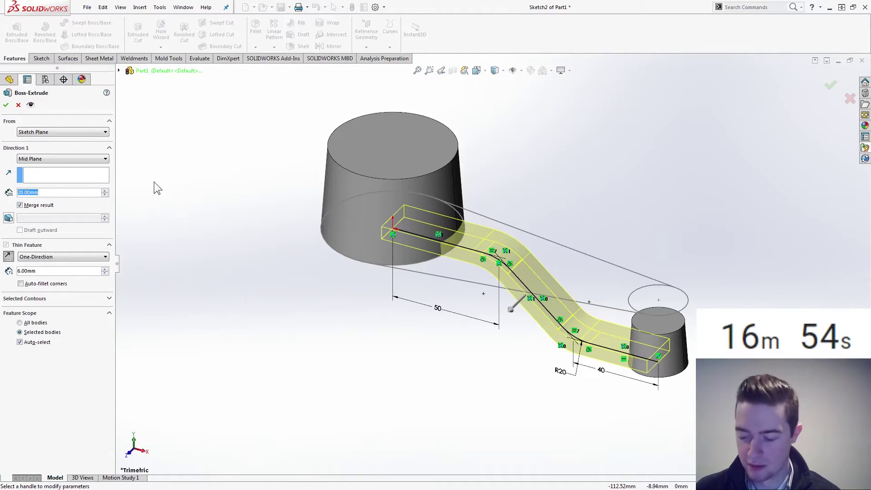
scroll(153, 182, up, 1)
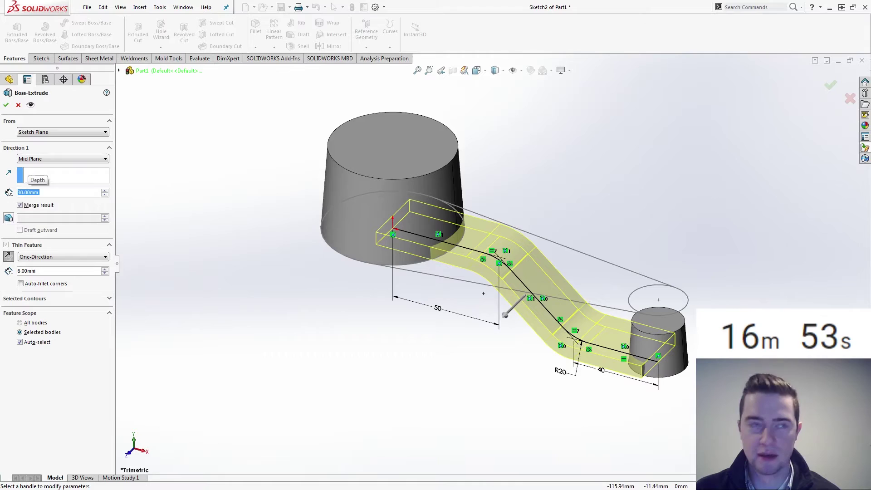
scroll(148, 187, up, 3)
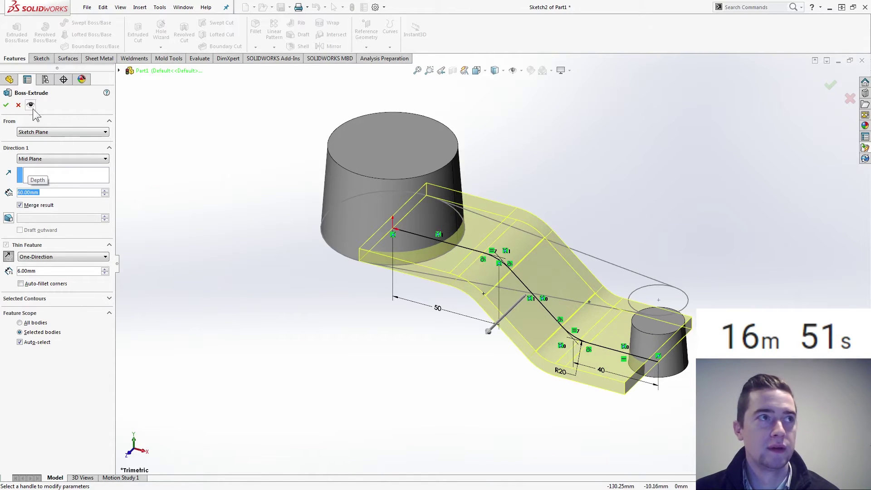
click(6, 105)
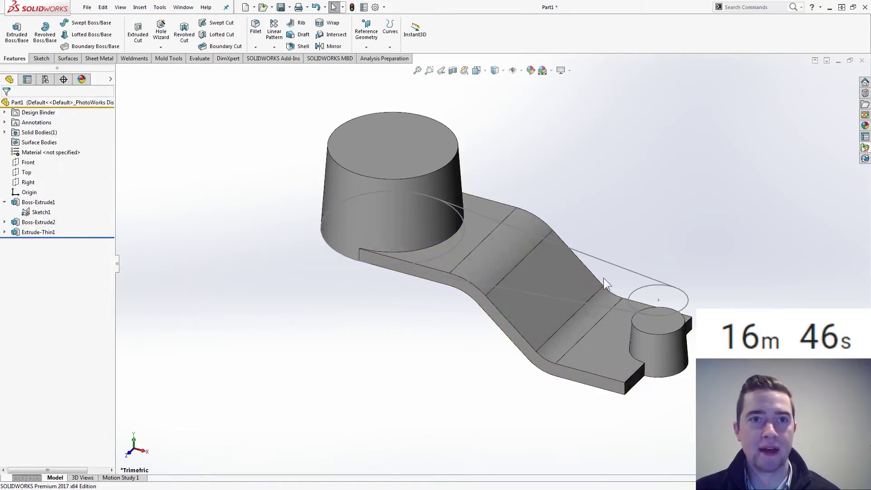
Extrude-cut the arm with Sketch1's three outline regions, 60 mm blind, flipping the cut to remove material outside the outline.
click(35, 213)
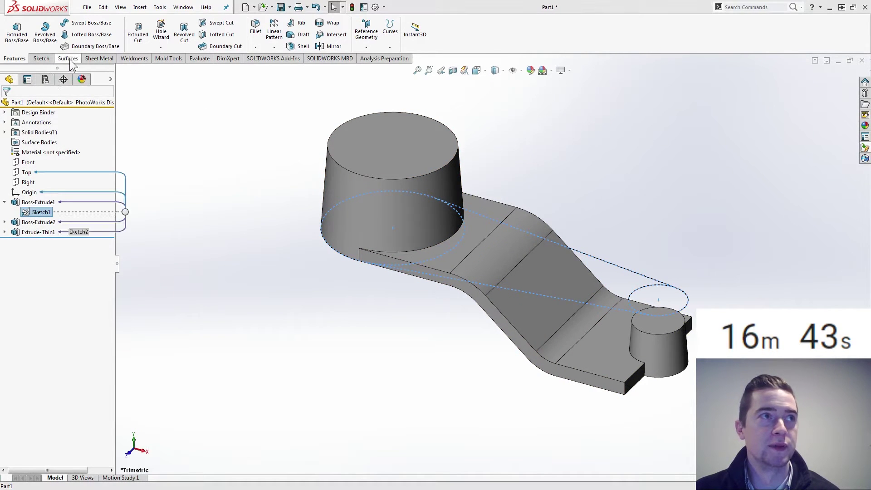
click(137, 33)
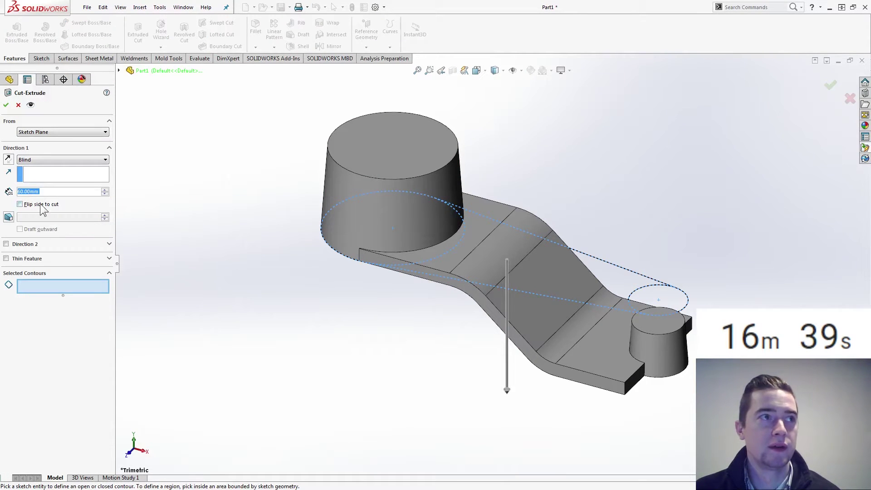
click(559, 294)
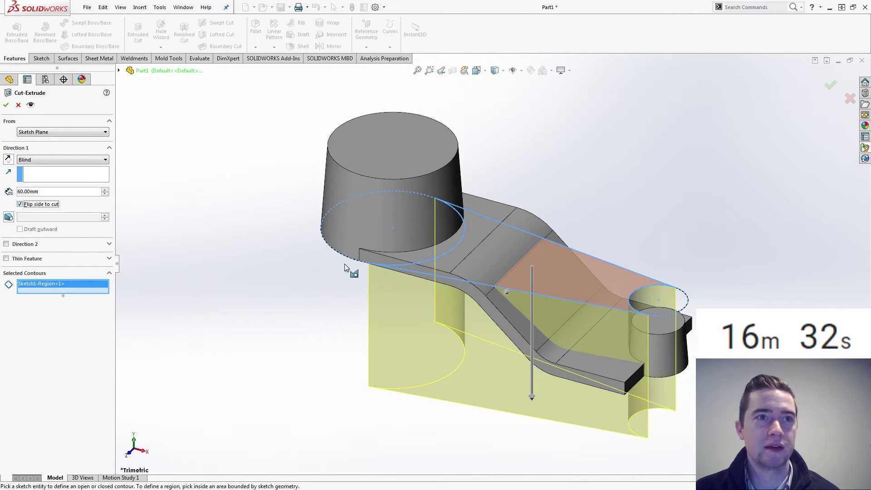
click(347, 250)
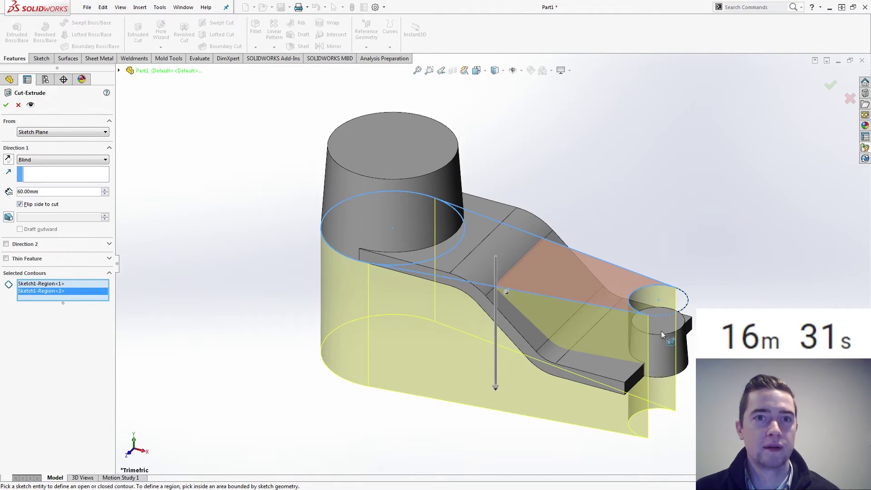
click(660, 313)
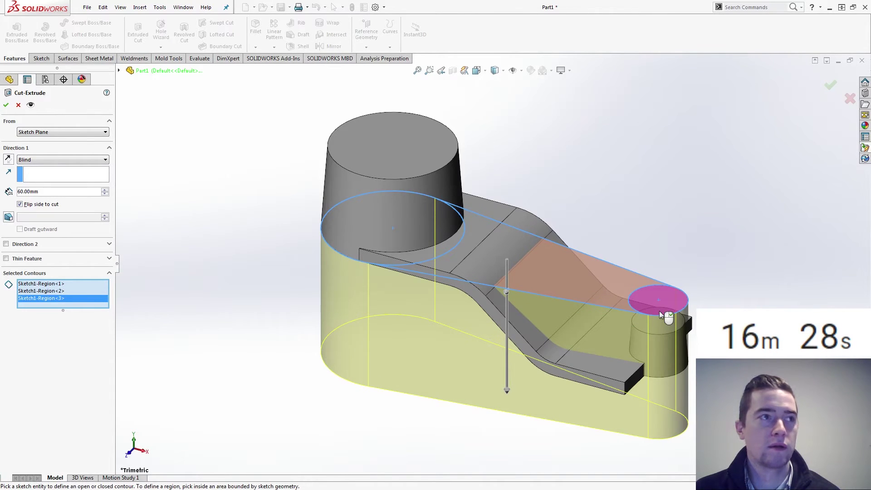
key(Return)
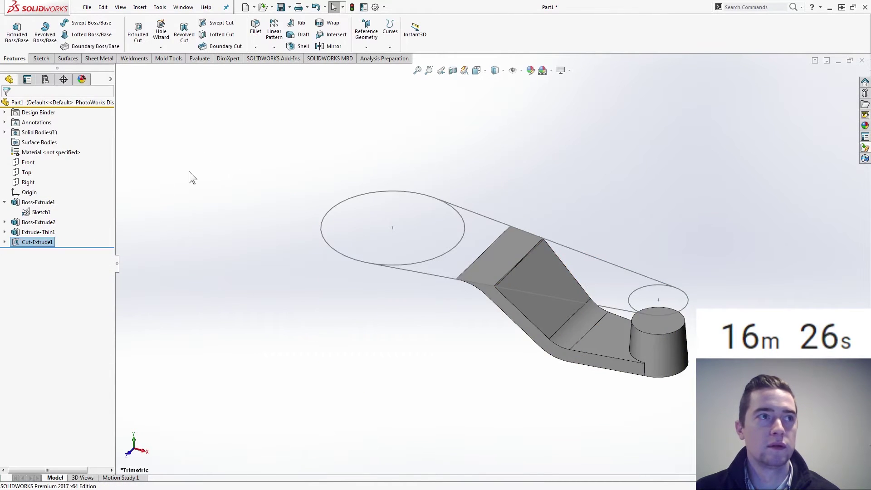
Change the end condition of the outline cut to Through All - Both.
click(24, 198)
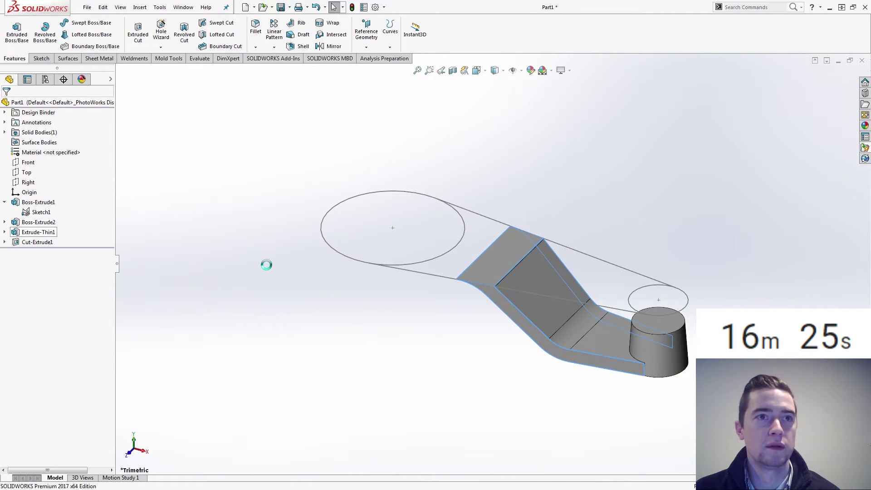
click(68, 160)
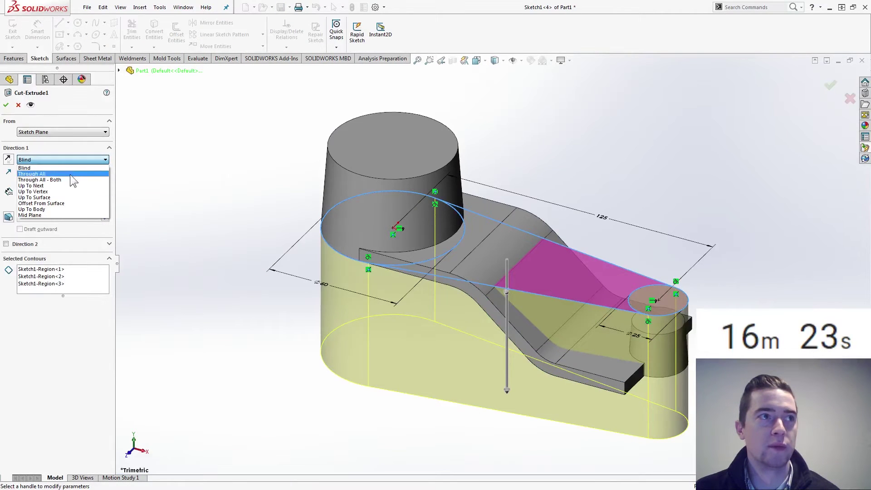
click(72, 179)
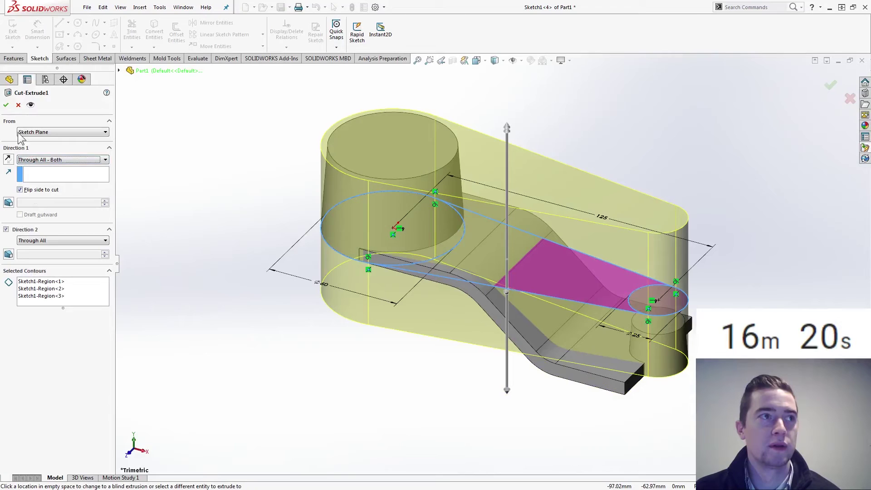
click(6, 105)
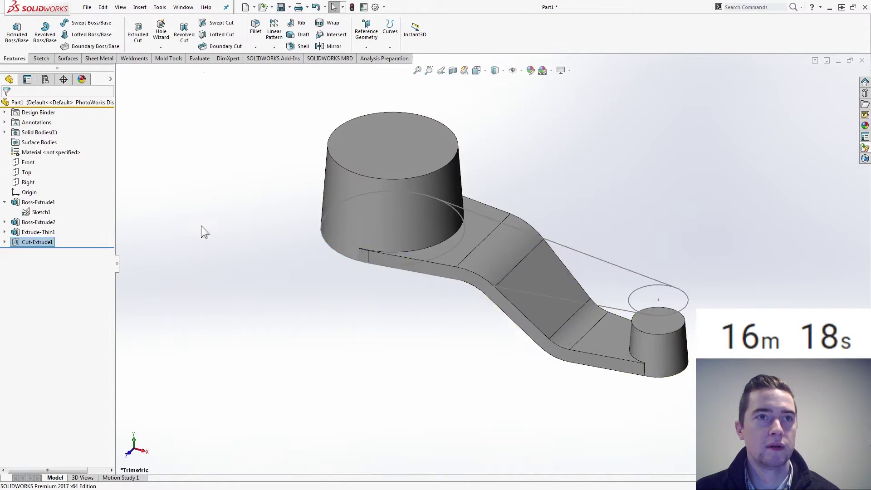
click(200, 201)
Sketch three connected lines on the Front plane between the bosses' facing top corners, with end lines about 20 mm and 25 mm long.
scroll(648, 377, down, 6)
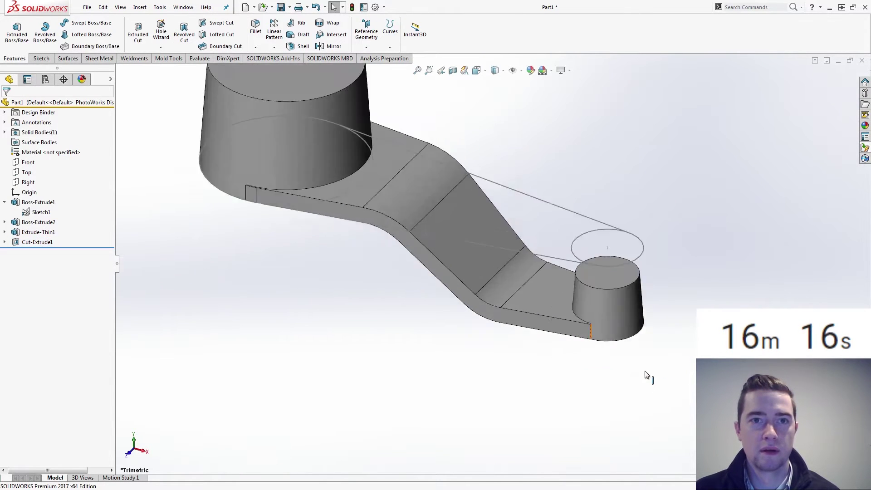
scroll(578, 317, down, 5)
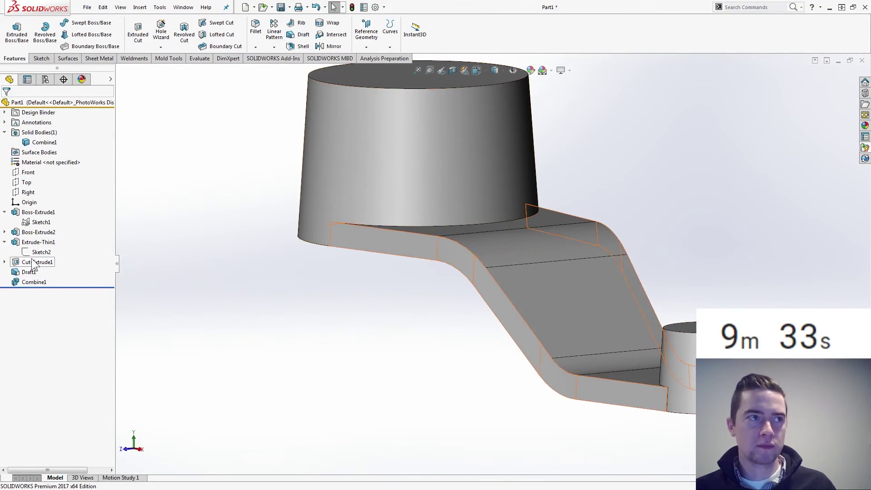
click(26, 174)
click(32, 149)
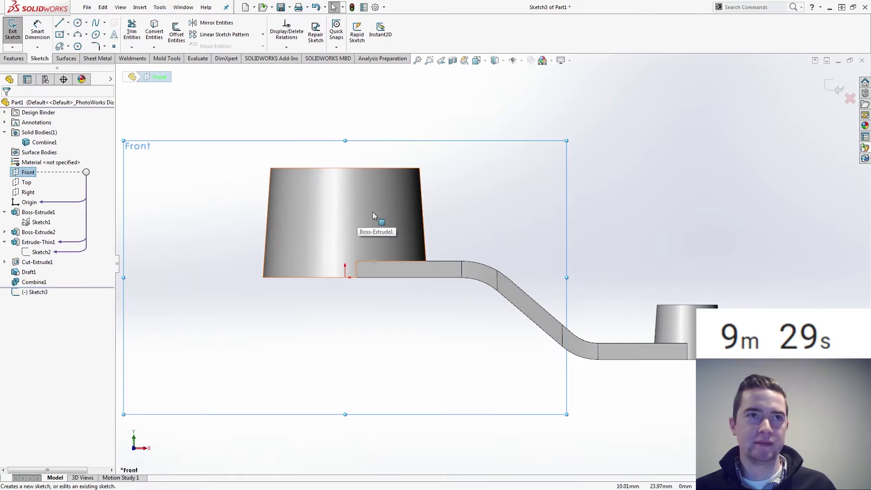
click(59, 22)
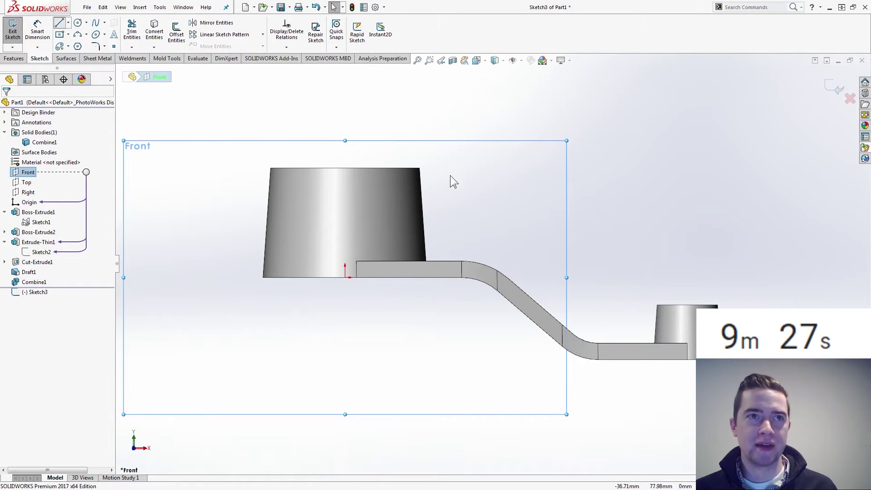
click(418, 168)
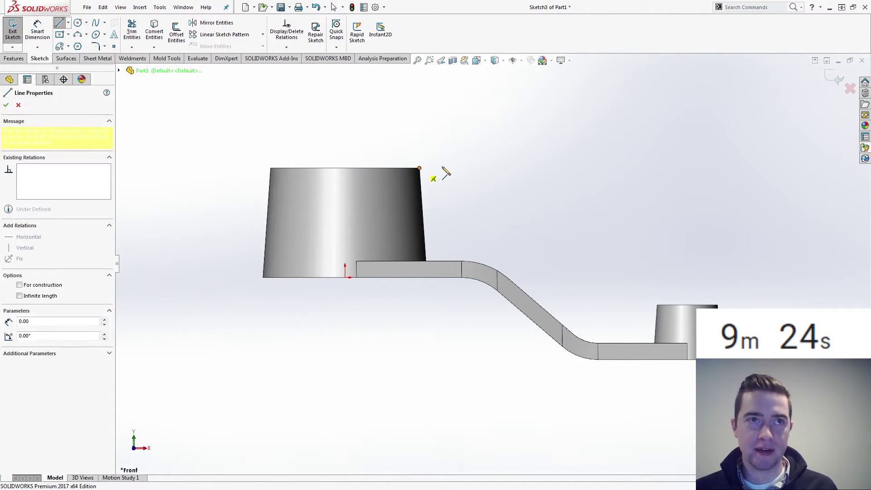
click(473, 169)
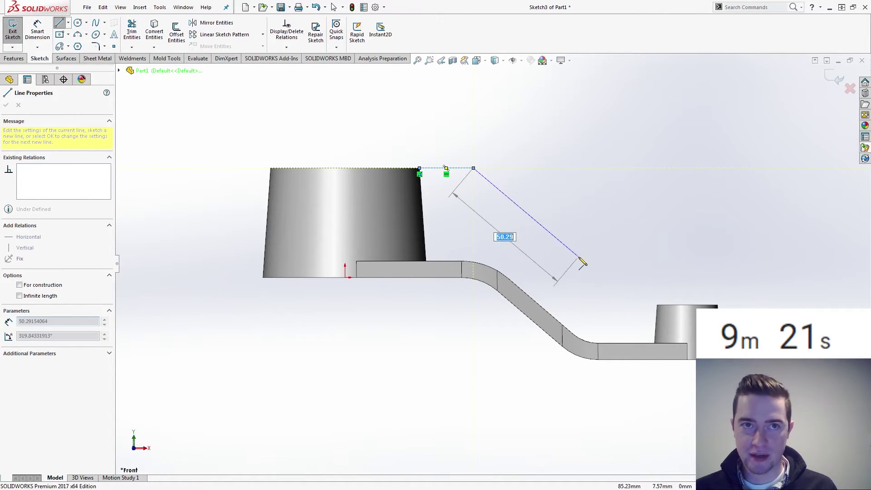
click(590, 306)
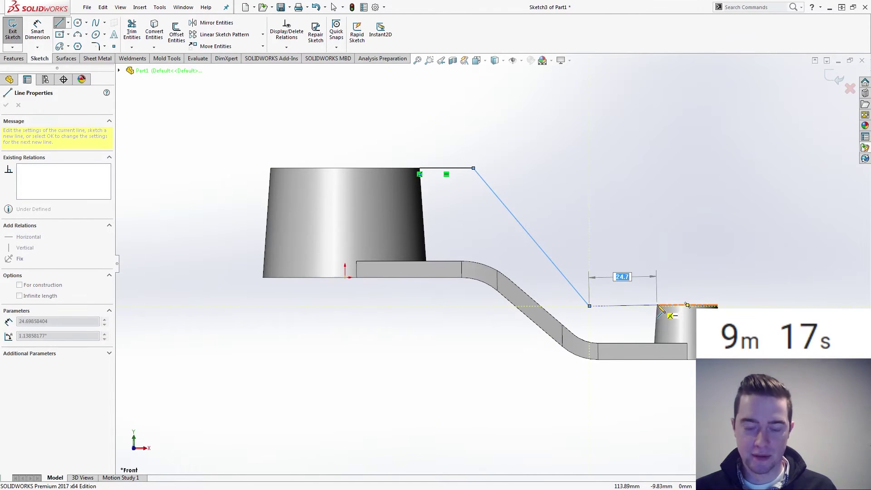
click(657, 305)
key(Escape)
Make the profile's lower line, ending at the small boss's top corner, horizontal.
click(635, 305)
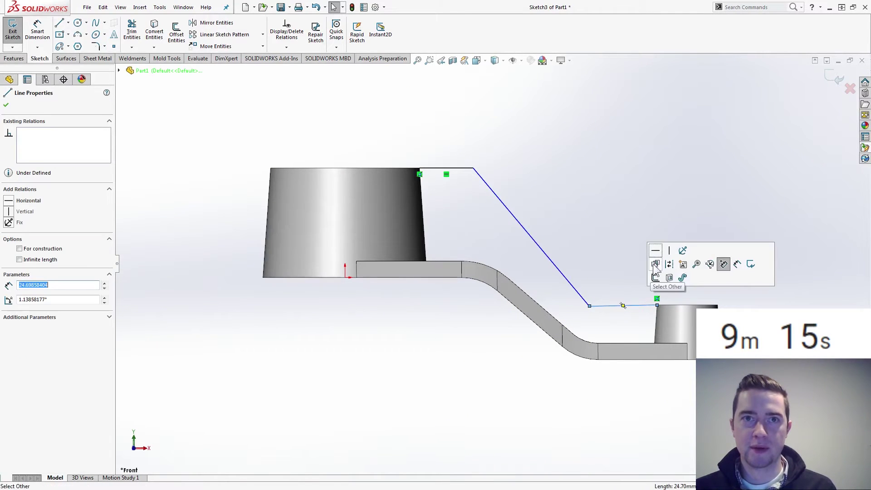
click(656, 250)
click(580, 240)
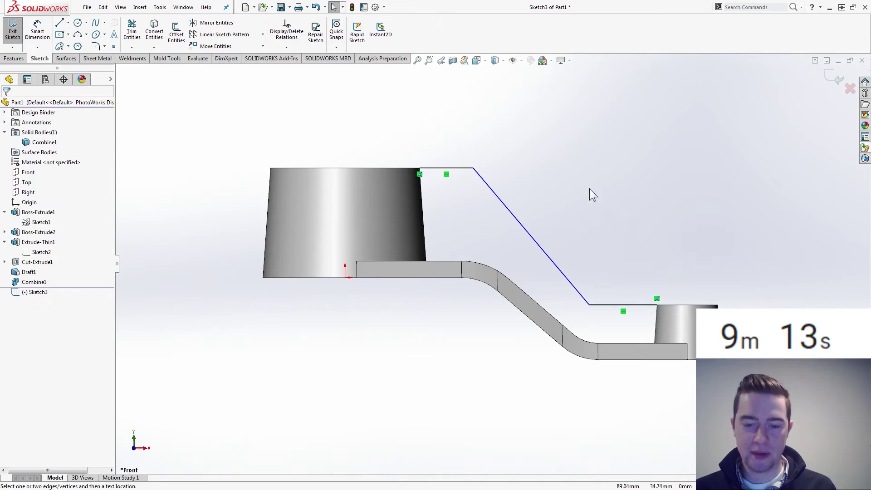
right_drag(589, 188, 582, 170)
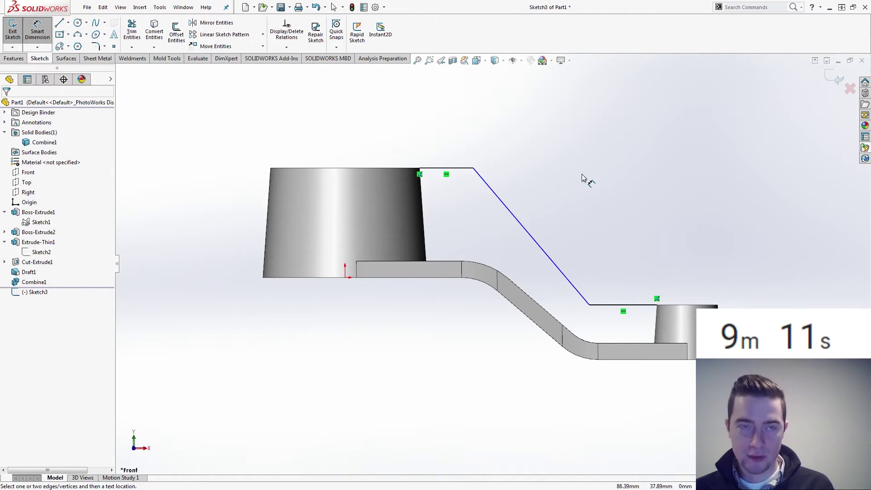
key(Escape)
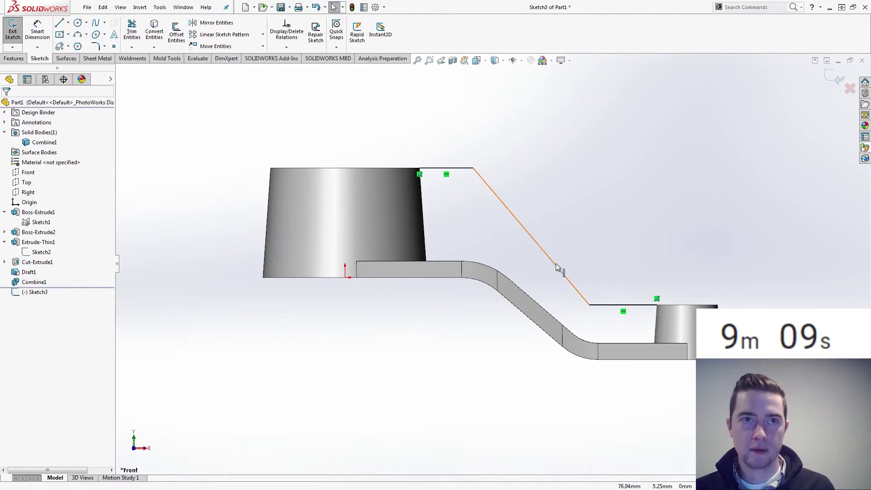
Make the profile's sloped line parallel to the lower edge of the arm's sloped section.
click(557, 267)
ctrl+click(529, 316)
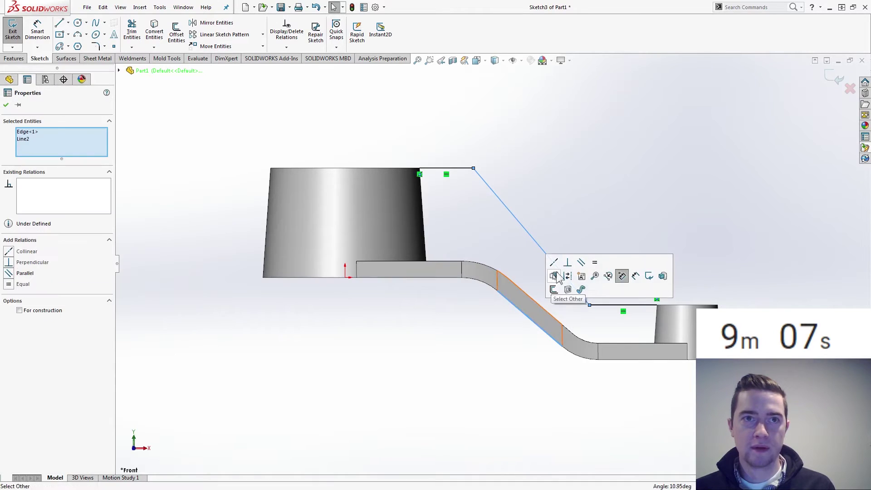
click(581, 262)
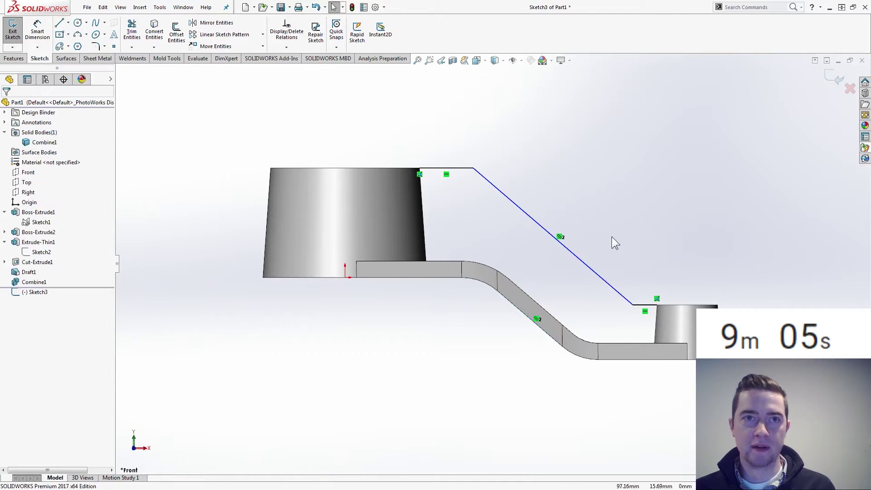
Dimension the distance between the arm's lower sloped edge and the profile's sloped line as 25 mm.
key(d)
click(525, 317)
click(570, 259)
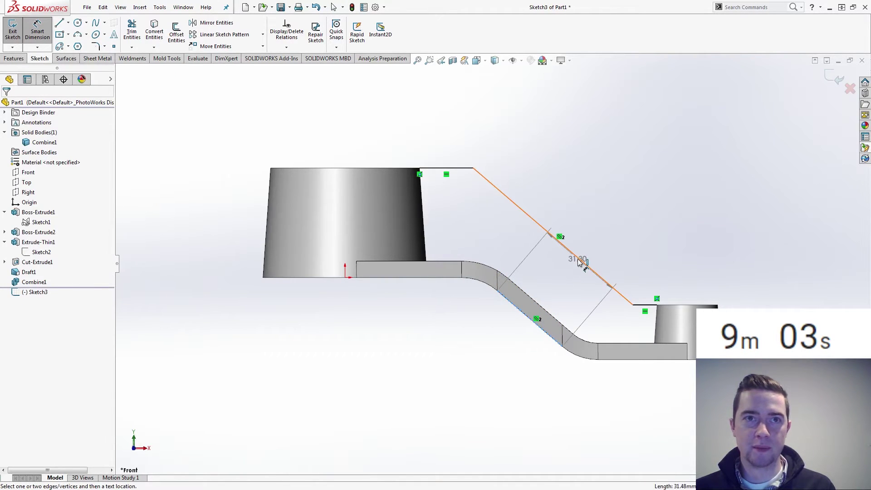
click(616, 214)
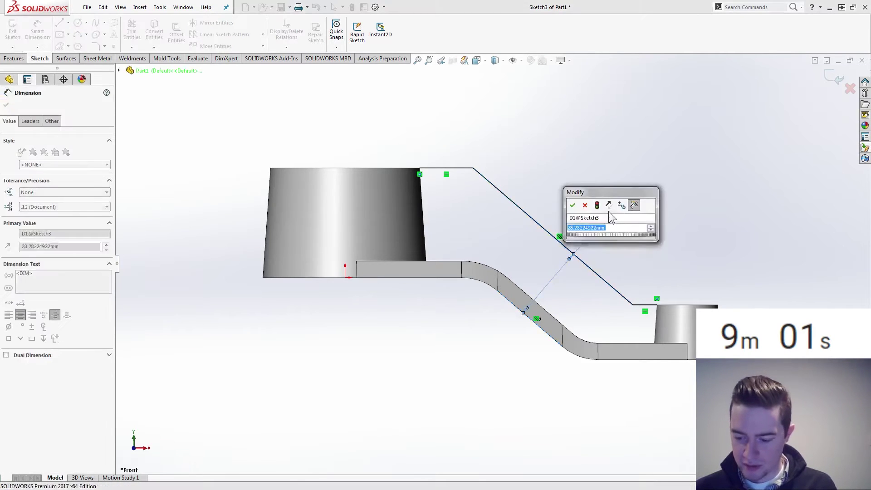
text(25)
key(Return)
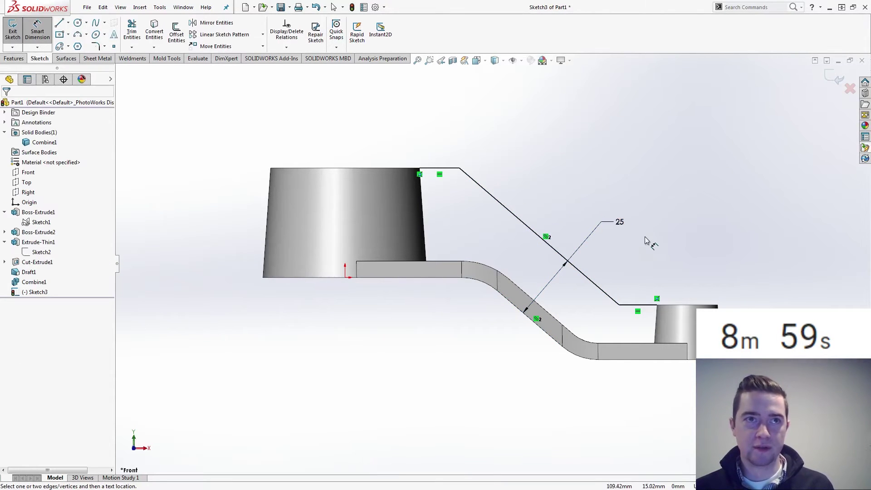
Fillet both corners of the web profile with a 20 mm radius and close the sketch.
click(98, 47)
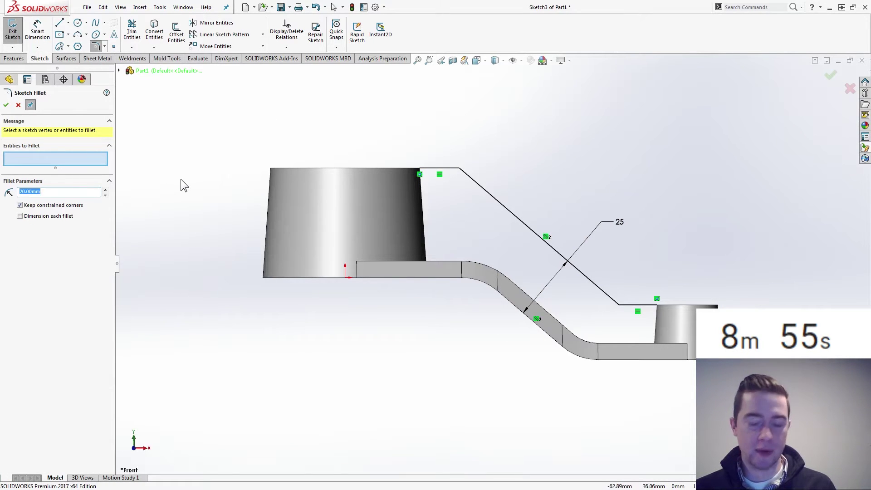
click(461, 169)
click(620, 305)
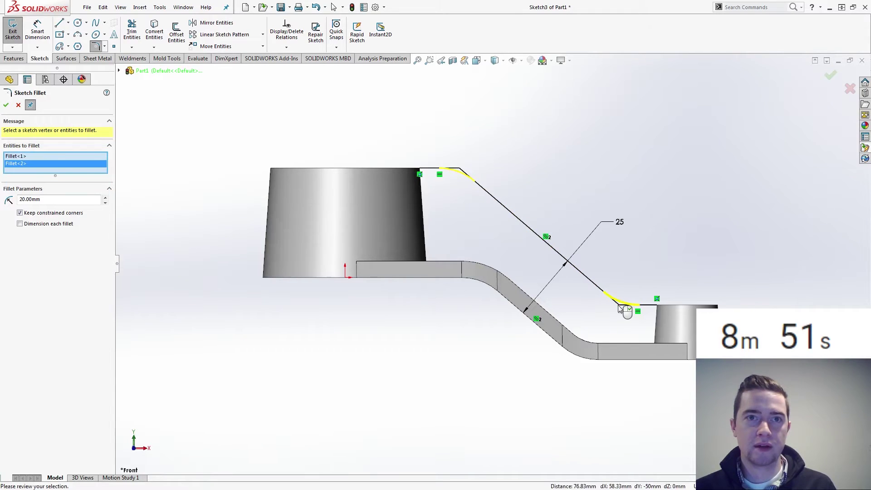
key(Return)
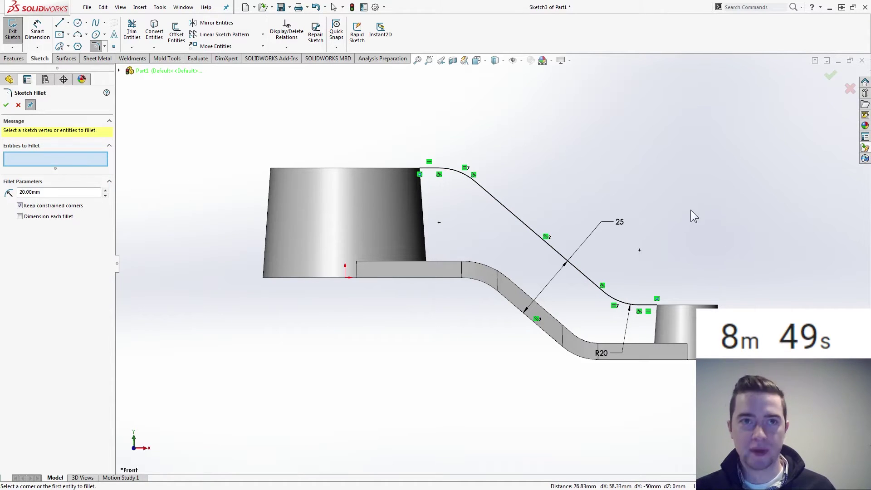
click(830, 81)
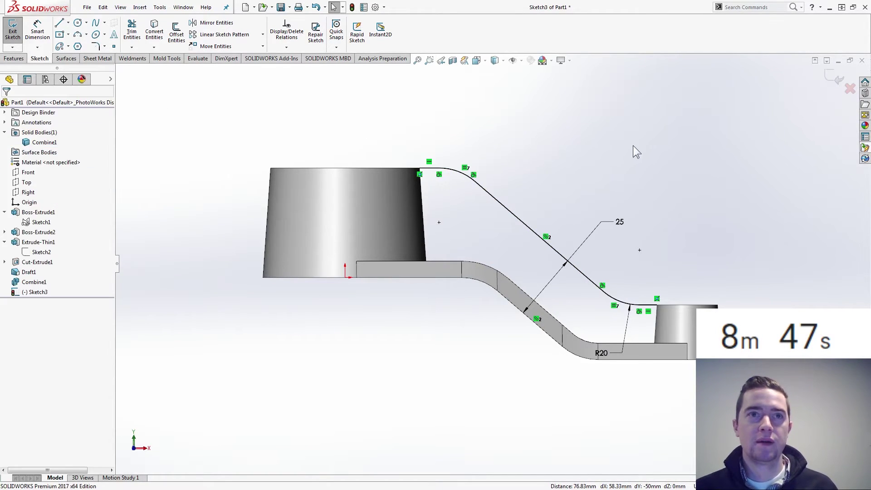
click(836, 78)
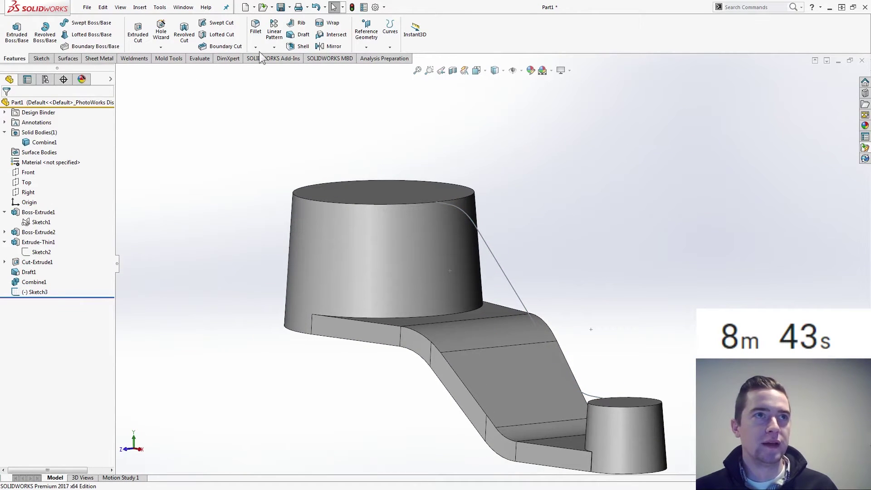
Start a rib from the web profile sketch, thickened 6 mm on both sides towards the arm.
click(301, 25)
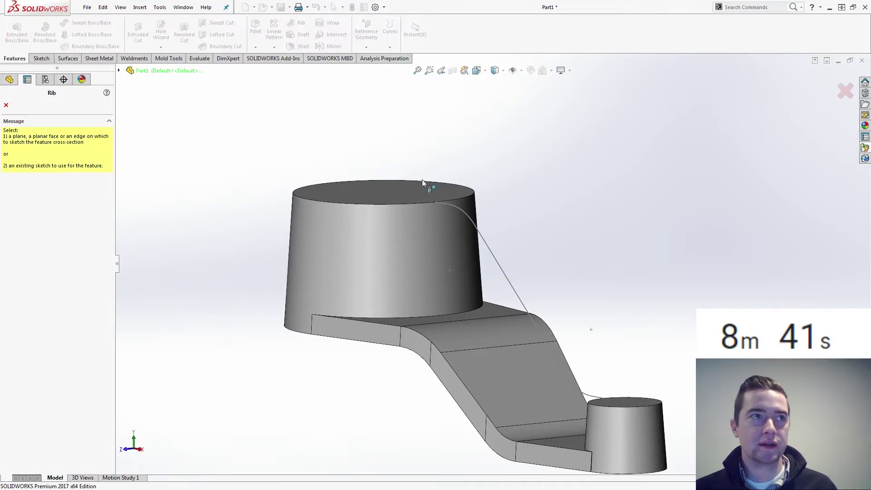
click(487, 243)
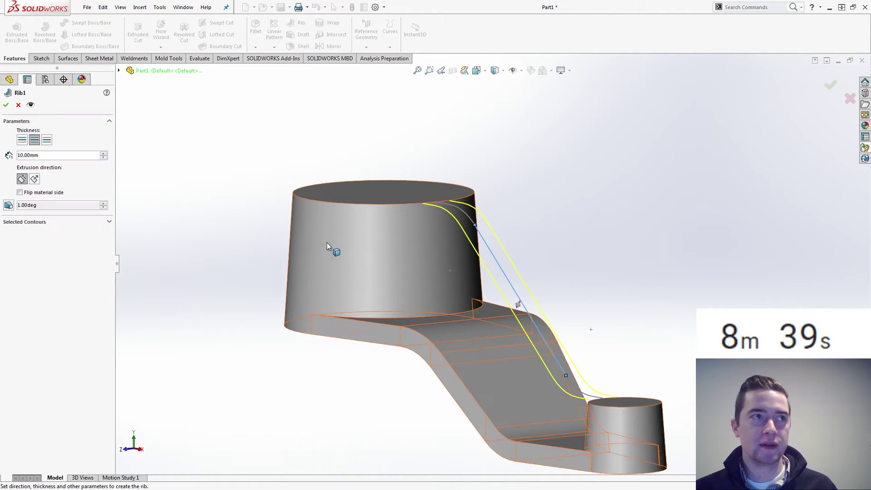
mouse_move(327, 242)
middle_down()
mouse_move(312, 230)
mouse_move(246, 224)
middle_up()
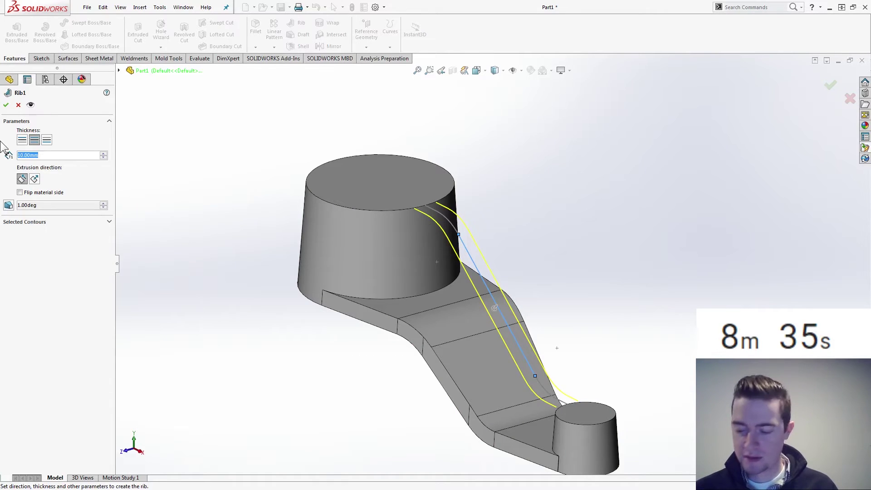
text(6)
key(Return)
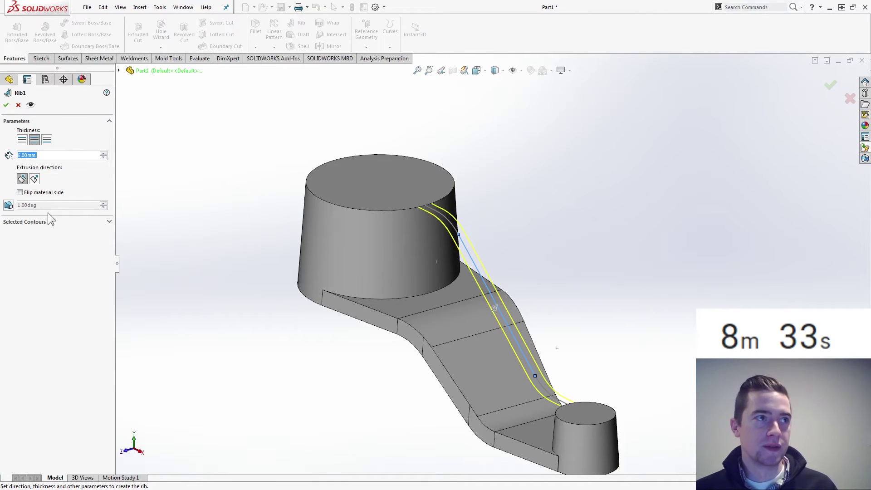
Give the rib a 4° outward draft with its thickness taken at the sketch plane, and create it.
click(8, 206)
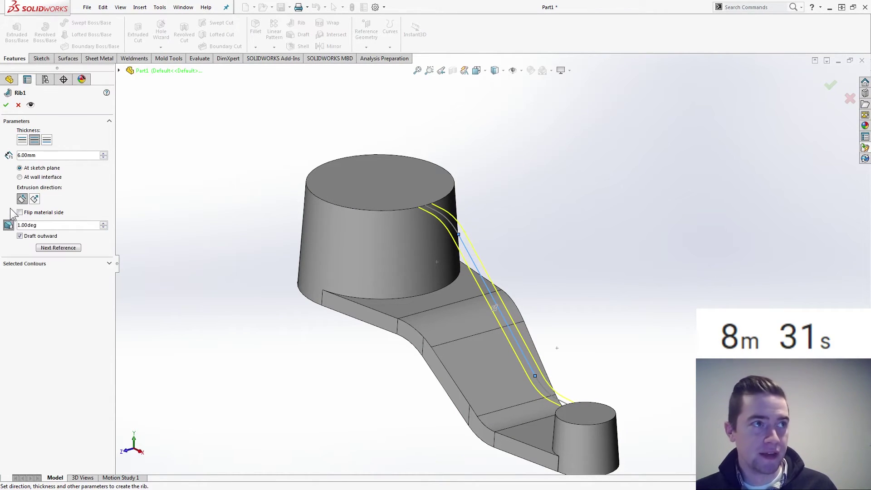
double_click(51, 226)
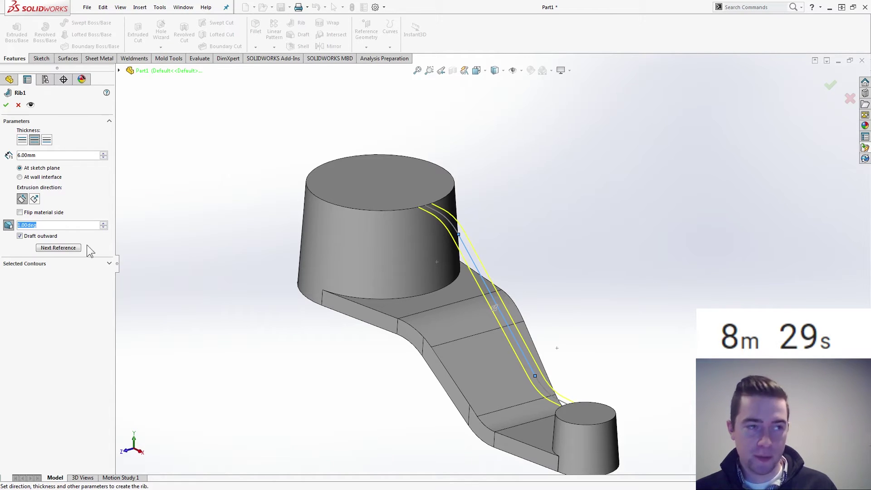
text(4)
key(Return)
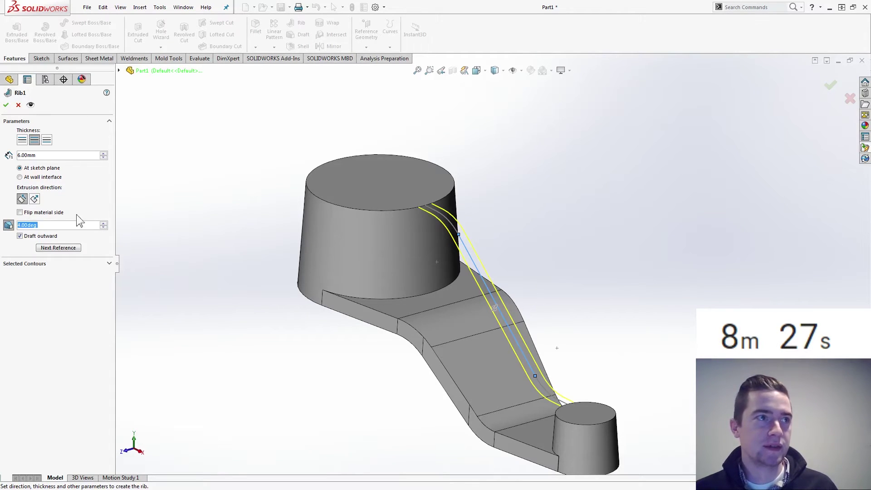
click(7, 105)
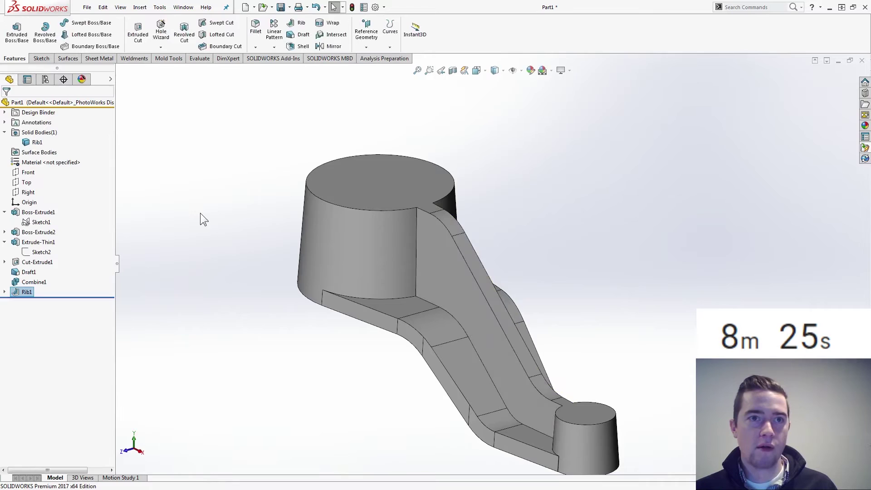
Examine the drafted rib's side walls and width along its length from the end and from the Top view.
key(Left)
key(Left)
key(Left)
key(Left)
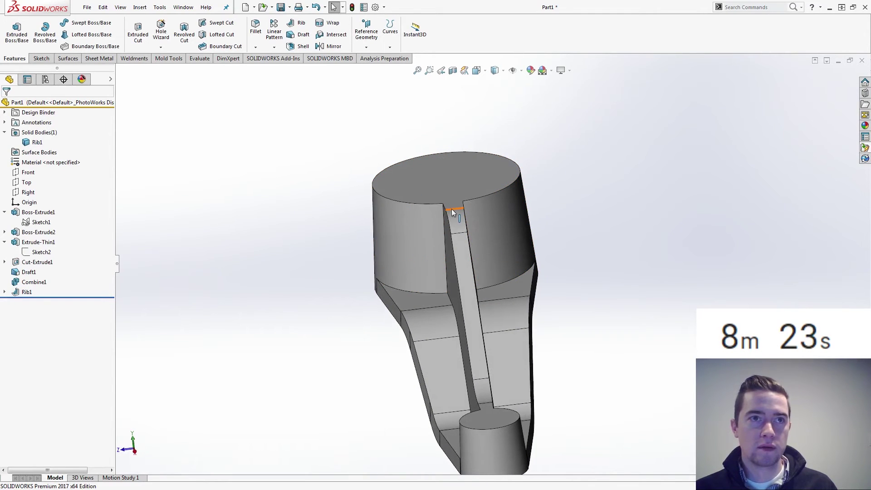
key(Down)
key(Down)
key(Down)
key(Down)
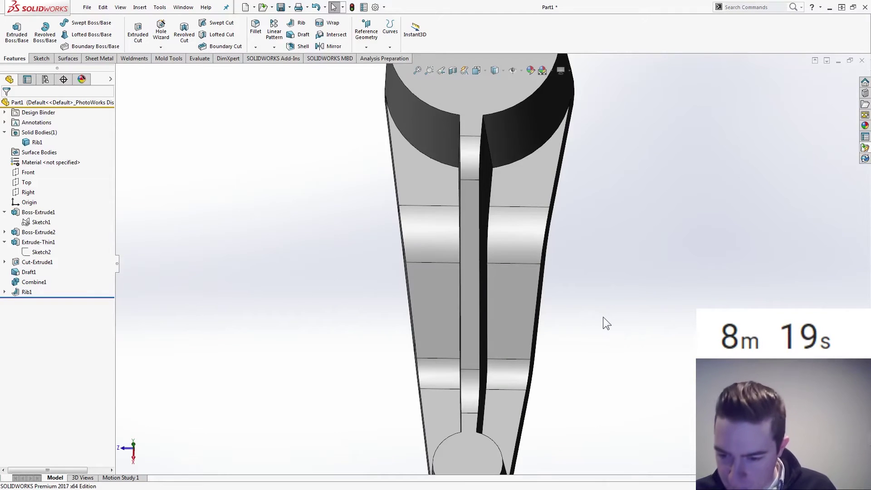
key(Down)
key(Down)
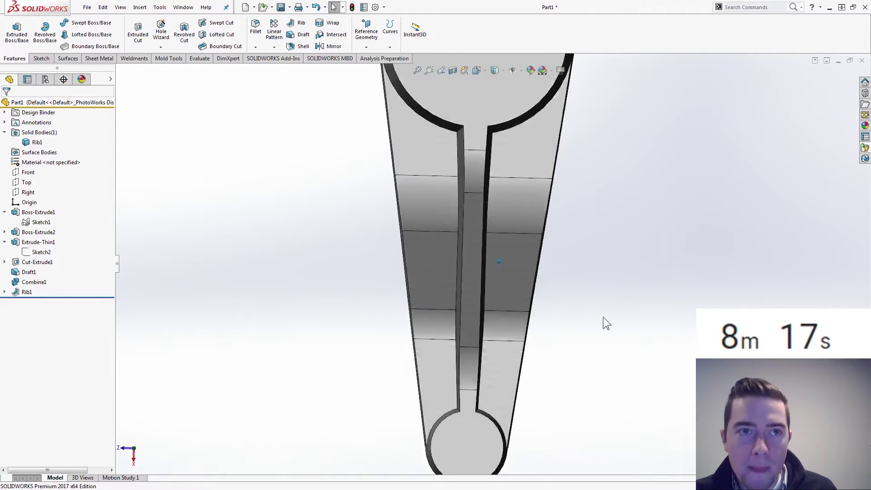
key(alt+Left)
key(alt+Left)
key(alt+Left)
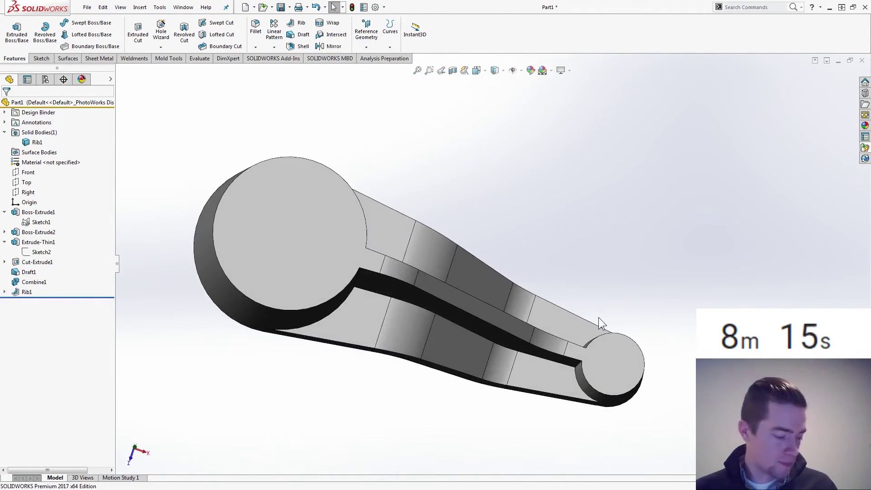
key(ctrl+5)
scroll(625, 271, down, 5)
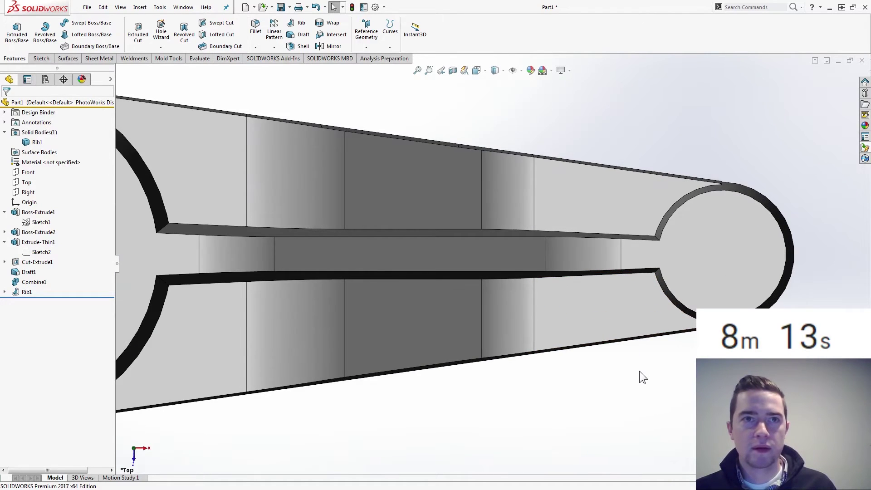
click(622, 264)
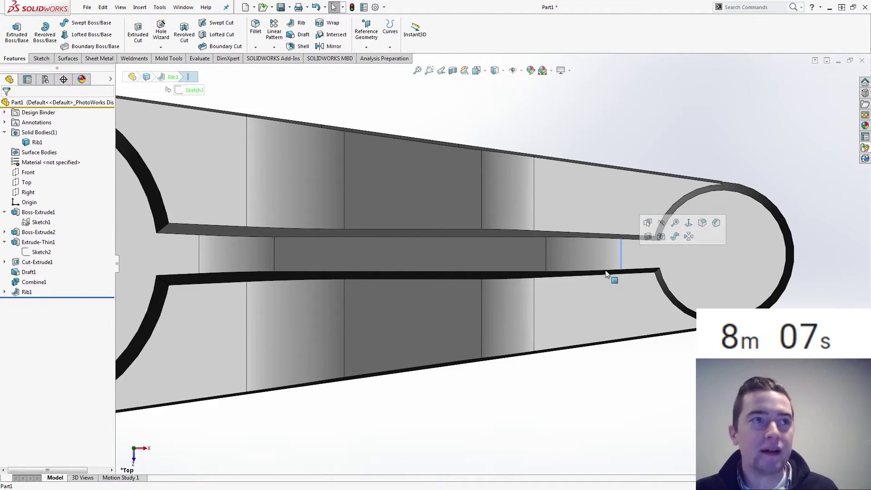
Edit the rib and try applying its thickness at the wall interface instead of the sketch plane.
click(27, 292)
click(34, 252)
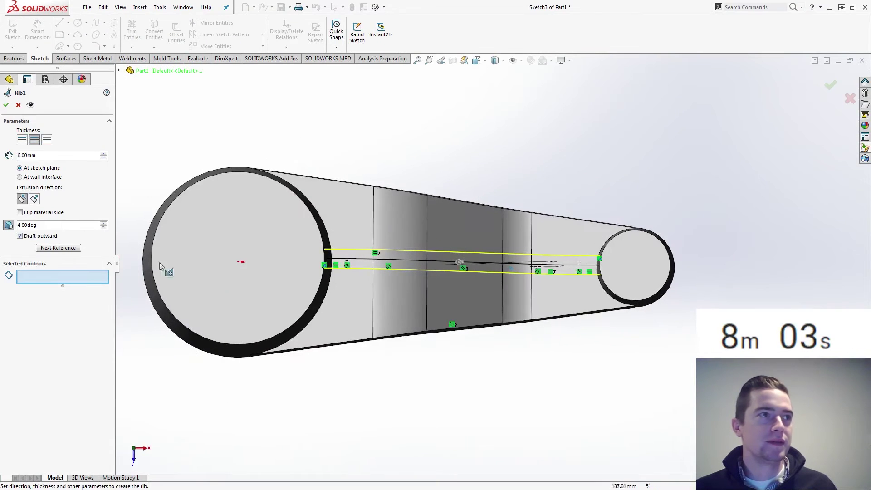
click(55, 178)
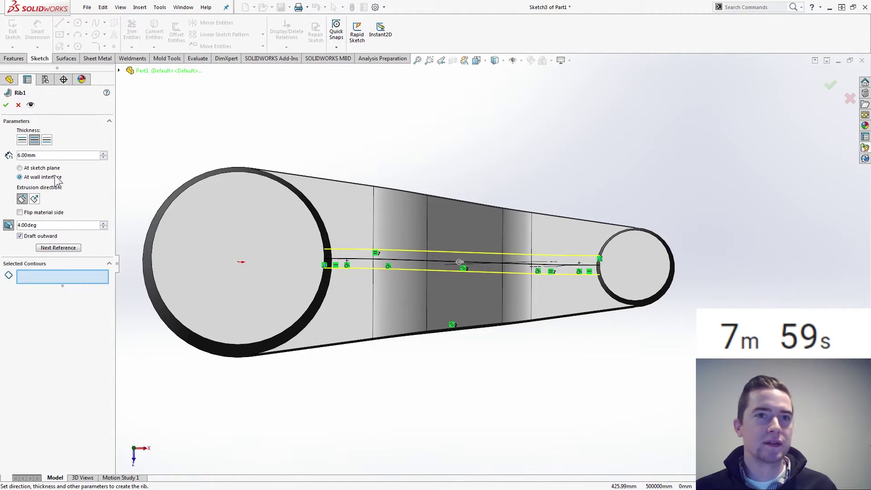
click(54, 170)
click(52, 179)
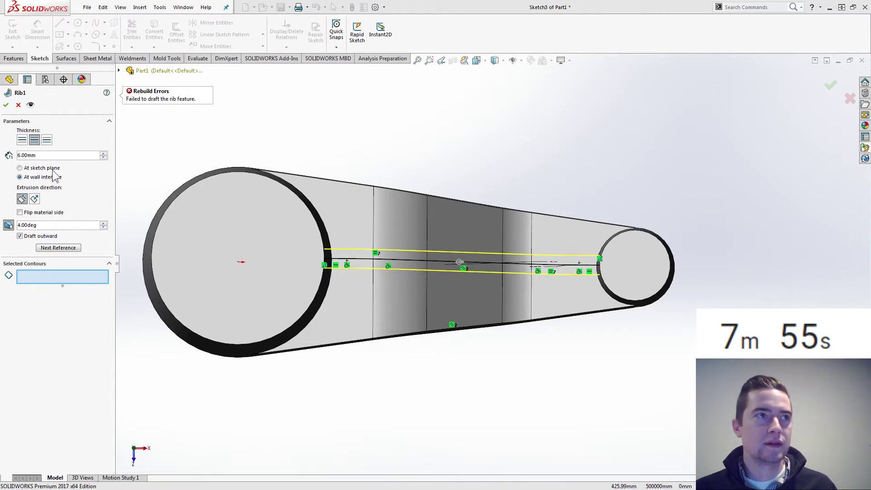
click(40, 169)
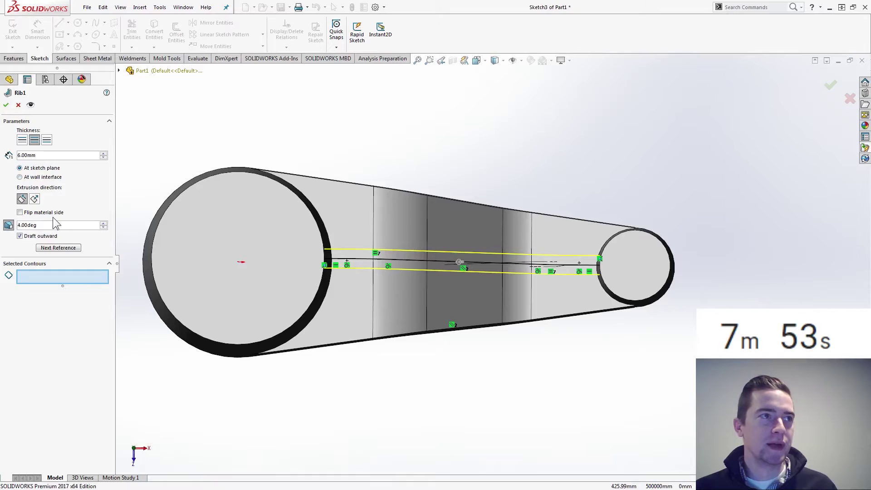
Try a different draft reference segment for the rib, rebuild it and check the walls from above.
click(58, 248)
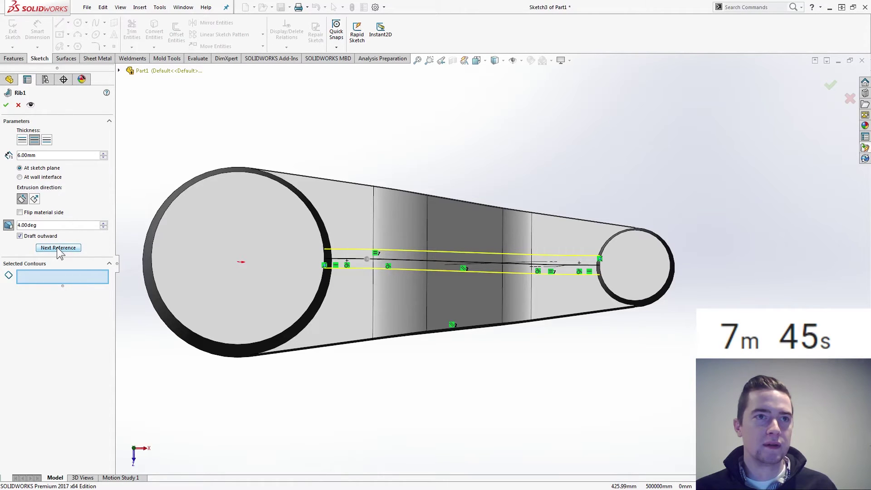
key(Up)
key(Up)
click(58, 247)
key(Down)
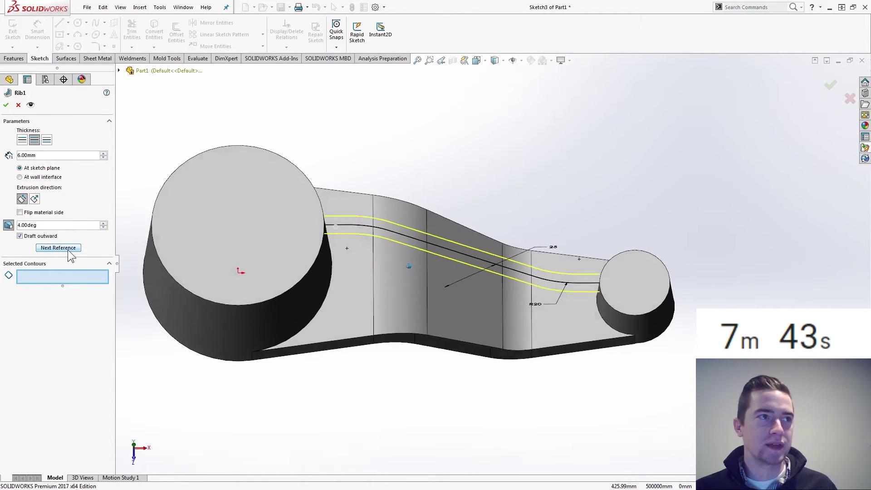
click(6, 106)
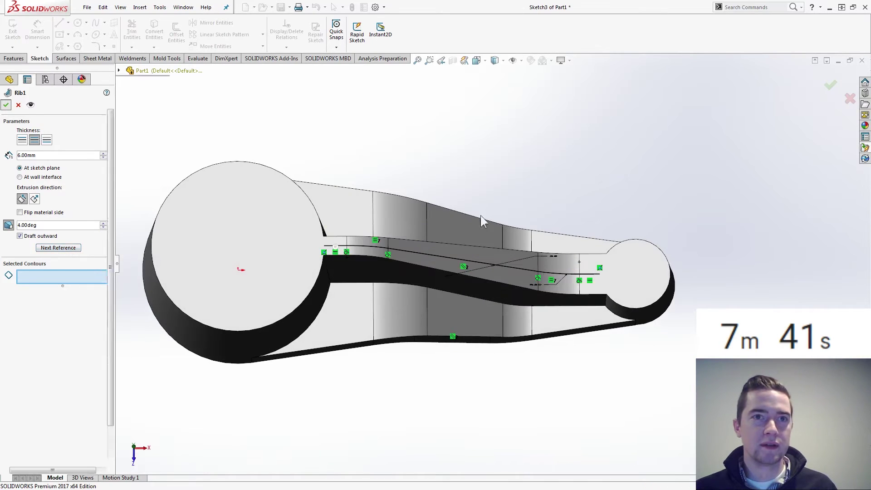
key(Down)
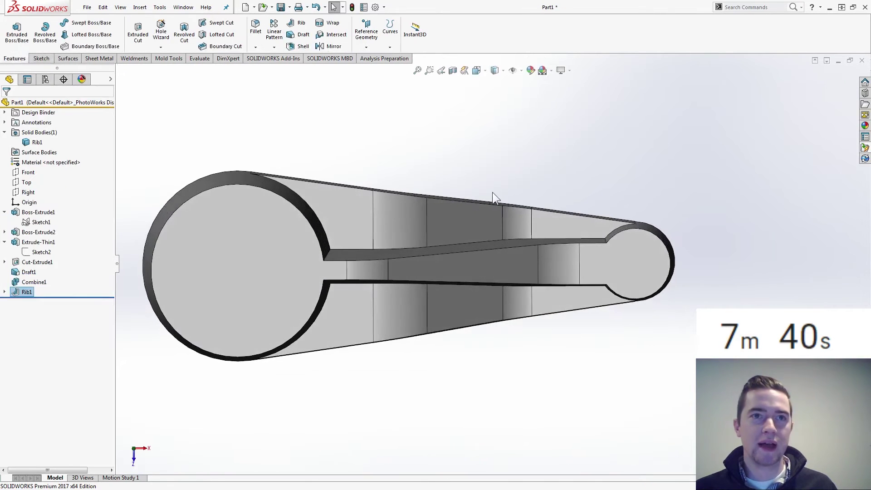
Edit the rib again to turn off its draft.
click(21, 292)
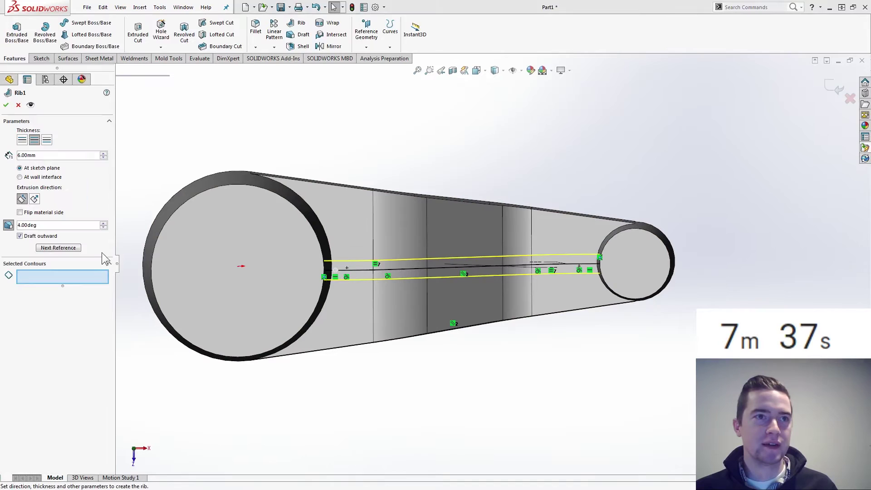
click(8, 225)
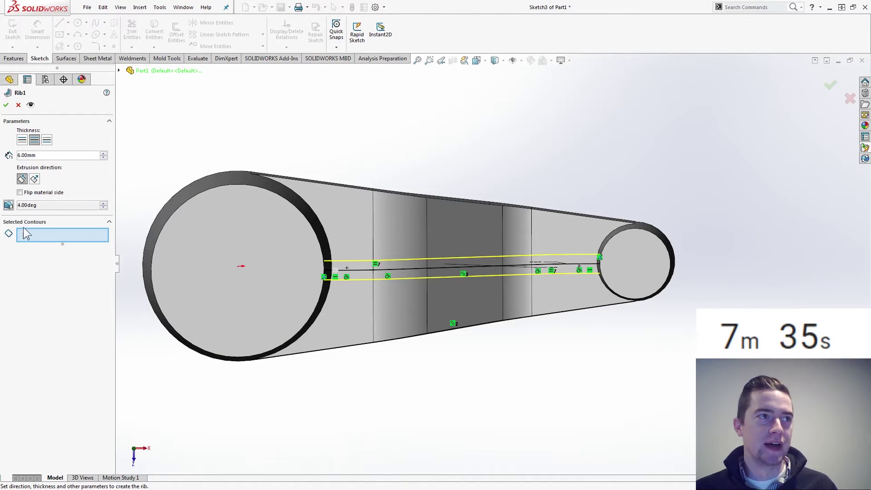
click(6, 105)
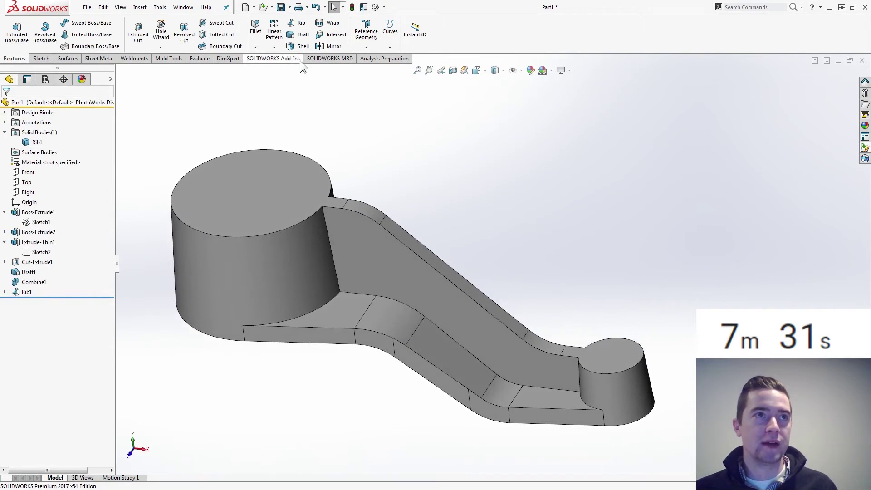
Start a 4° parting-line draft pulling from the large boss's top face, with the rib's five near-side top edges as parting lines.
click(297, 35)
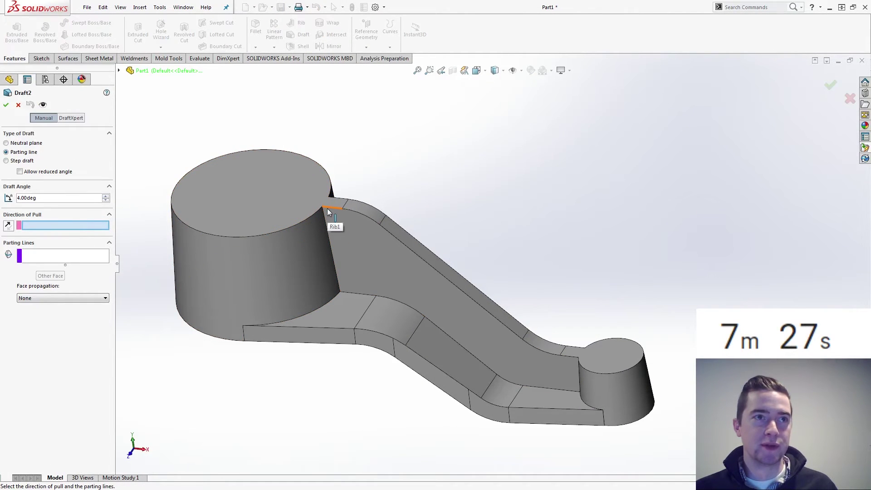
click(259, 186)
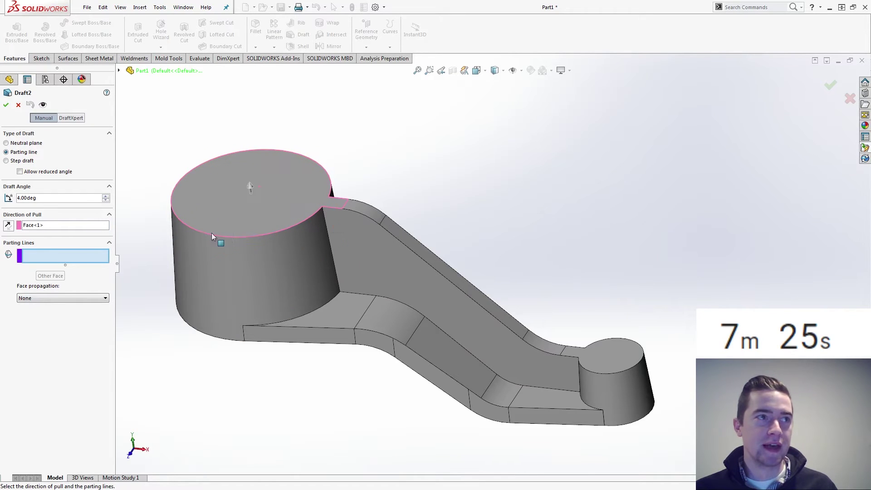
click(335, 208)
click(358, 213)
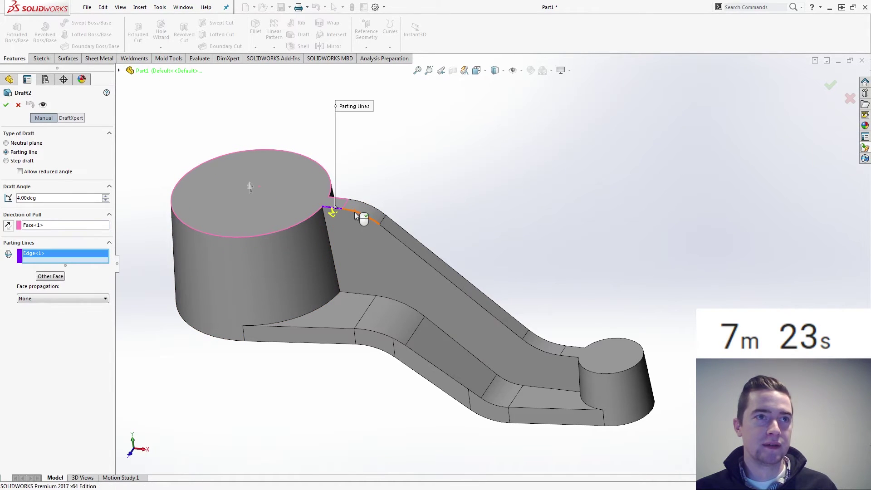
click(395, 242)
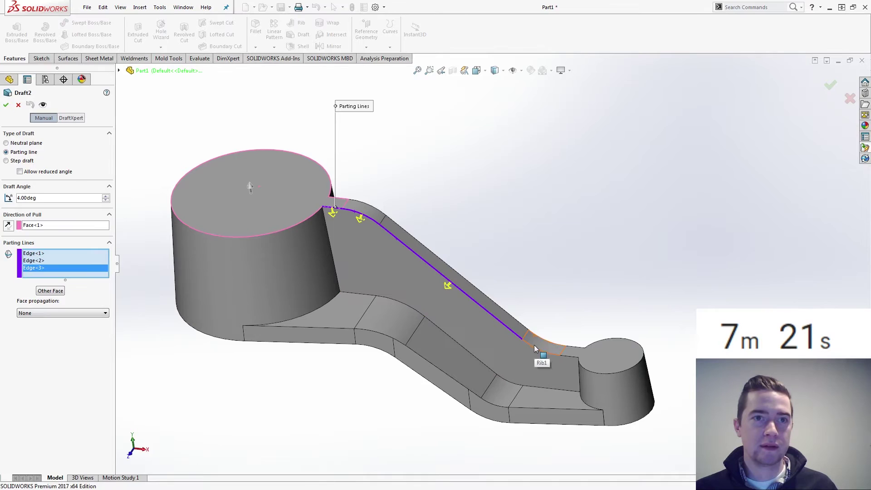
click(536, 350)
click(572, 358)
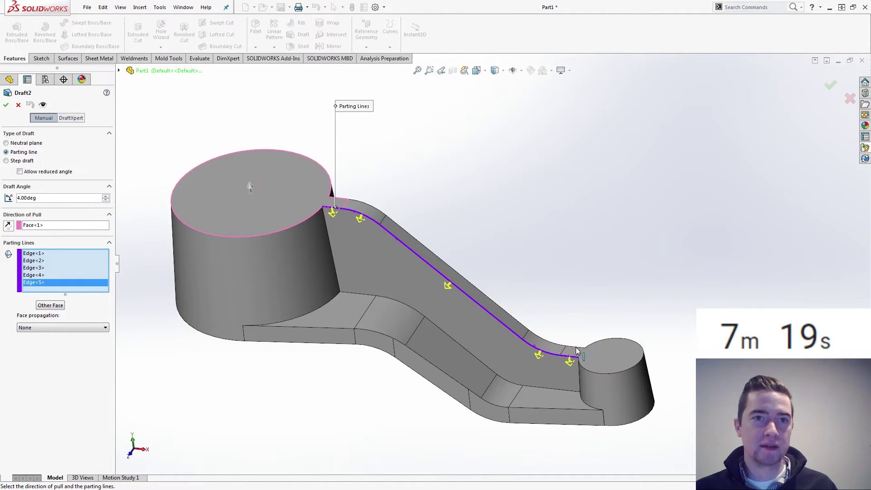
Add the rib's five far-side top edges to the parting lines and apply the draft.
click(577, 354)
click(557, 347)
click(513, 323)
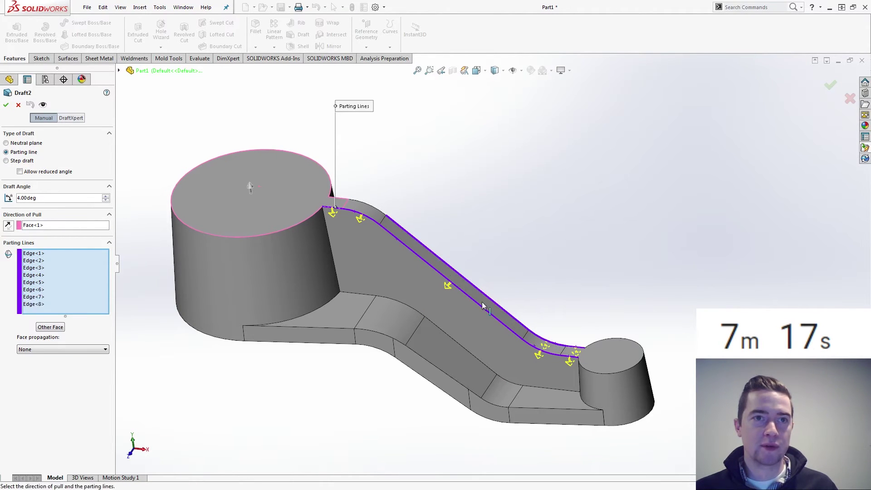
click(379, 214)
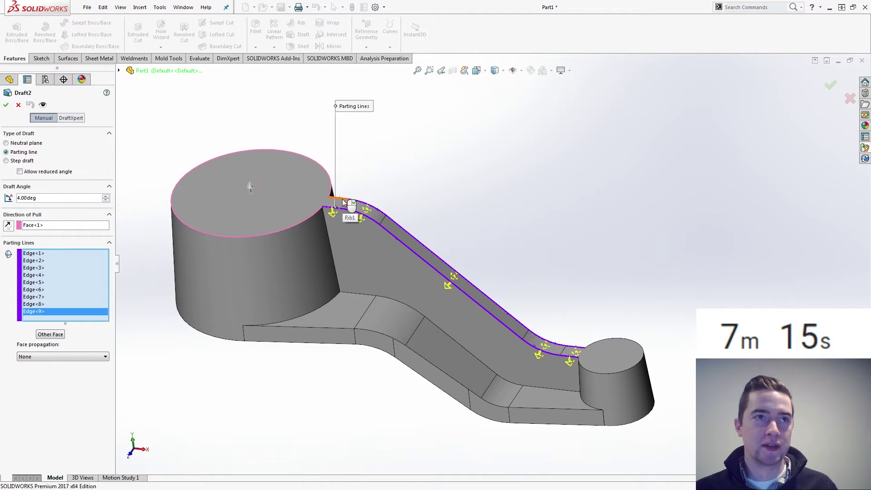
click(342, 199)
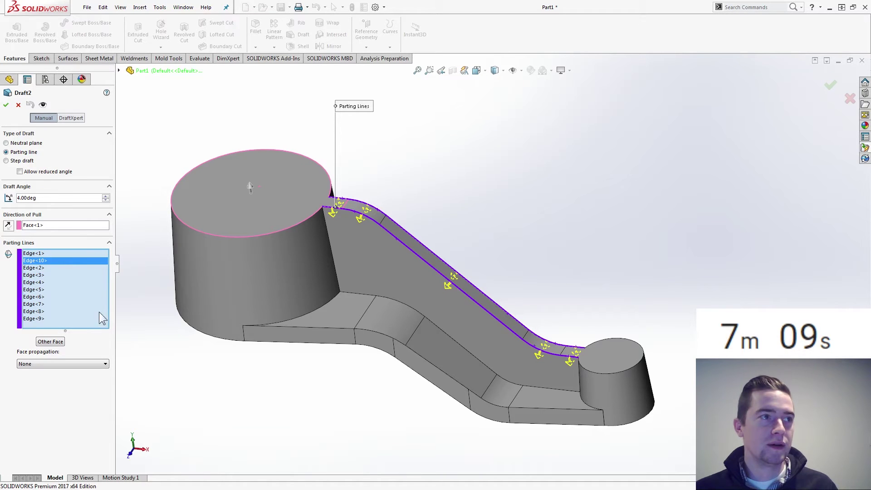
click(6, 104)
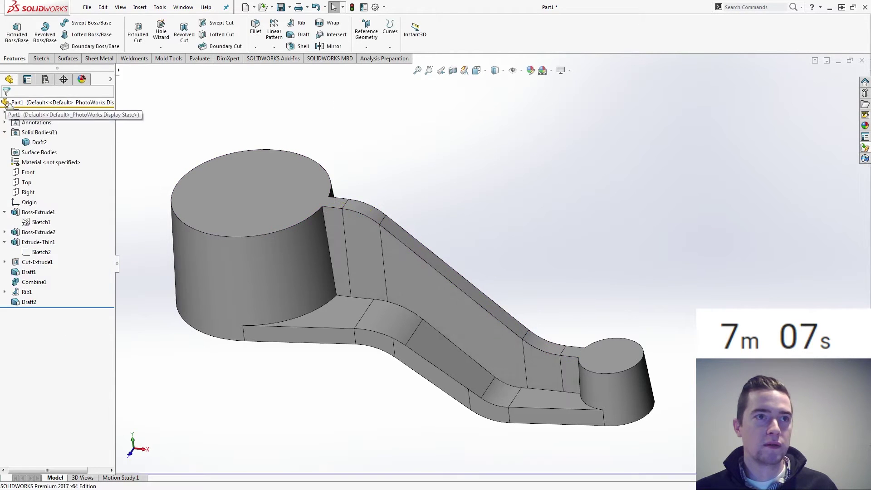
Examine the newly drafted rib walls and top width from the large-boss end, the Top view and the isometric view.
key(Left)
key(Left)
key(Left)
key(Left)
key(Up)
key(Up)
key(Up)
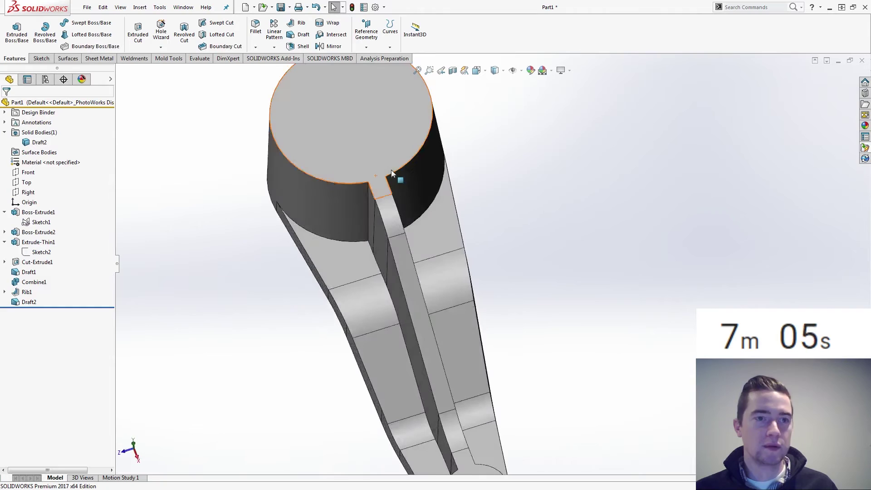
key(ctrl+5)
scroll(631, 288, down, 3)
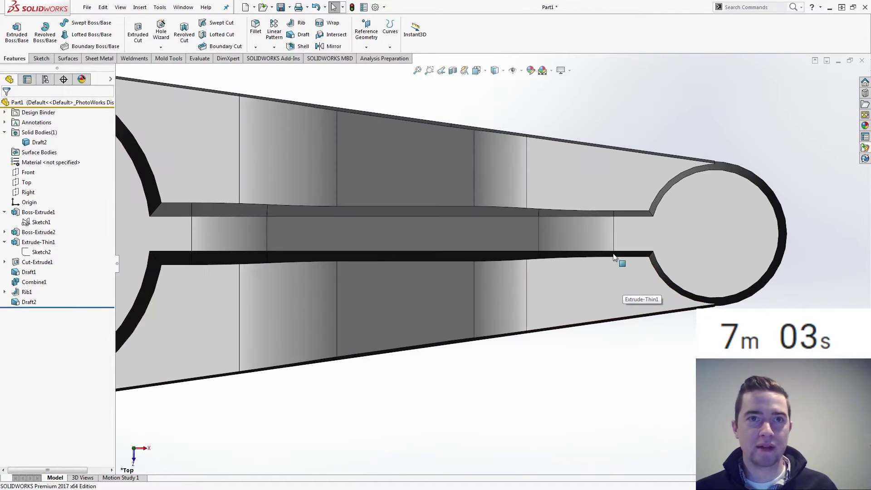
click(564, 240)
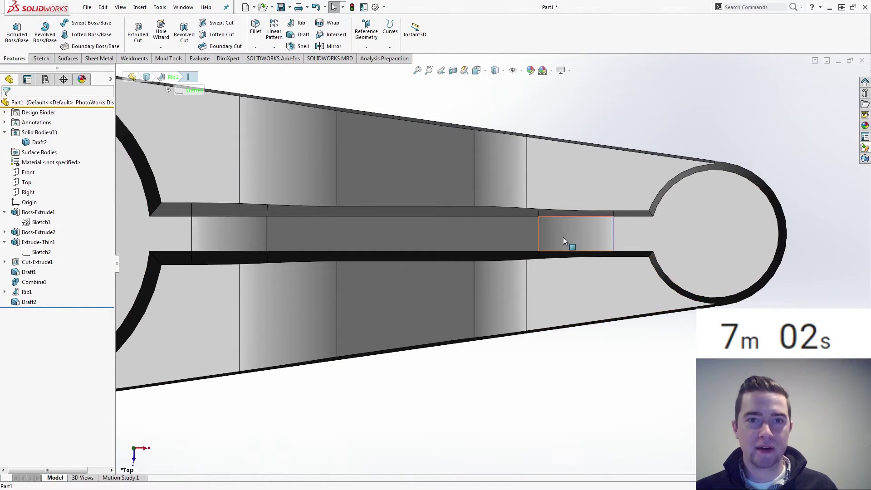
click(538, 239)
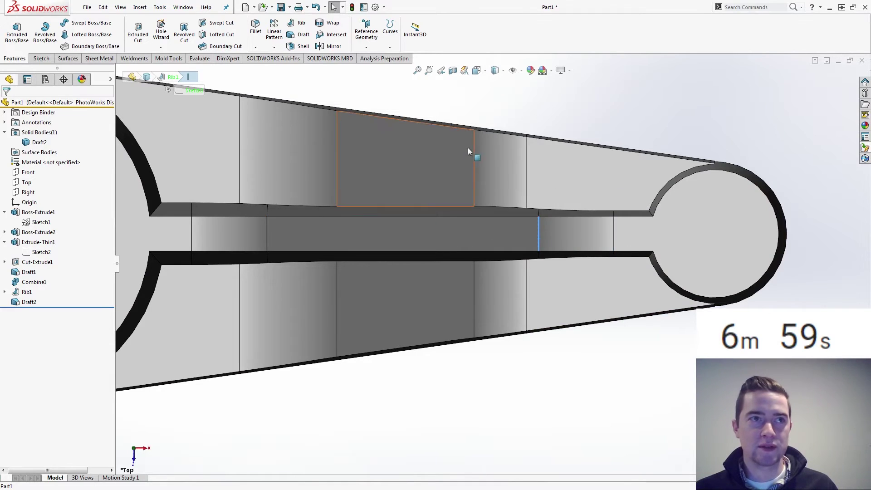
click(490, 110)
key(Down)
key(Down)
key(Down)
key(Down)
key(ctrl+7)
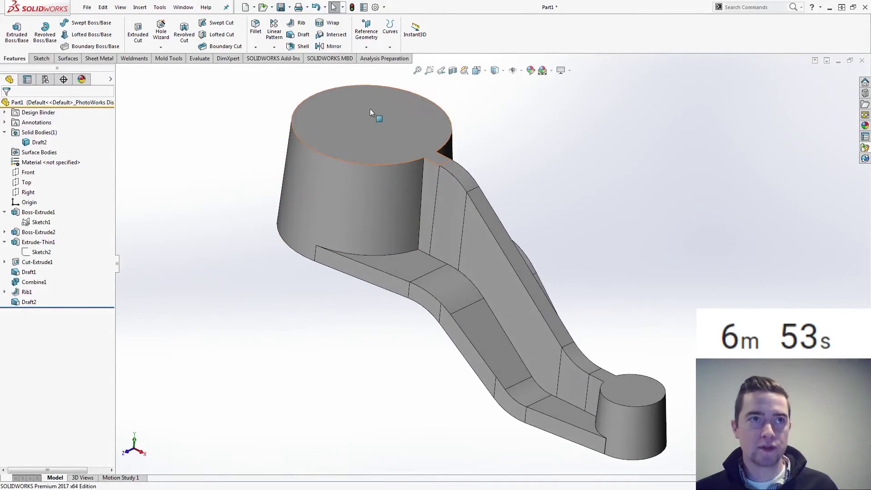
Sketch two circles on the Top plane, about 17.6 mm diameter at the large boss's centre and about 6.9 mm at the small boss's.
click(27, 183)
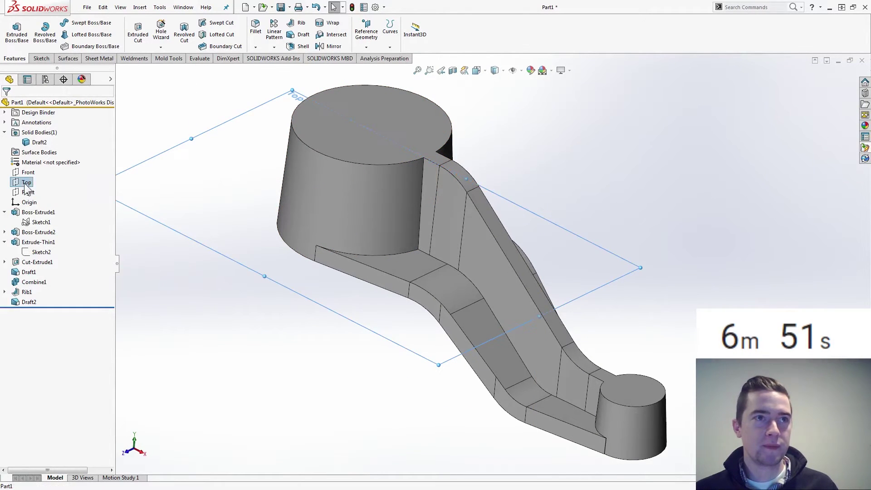
click(41, 222)
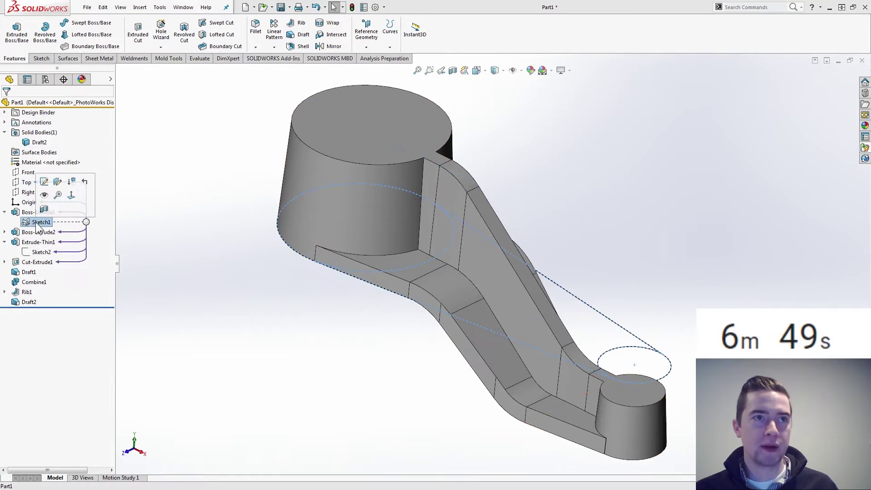
click(27, 182)
click(35, 159)
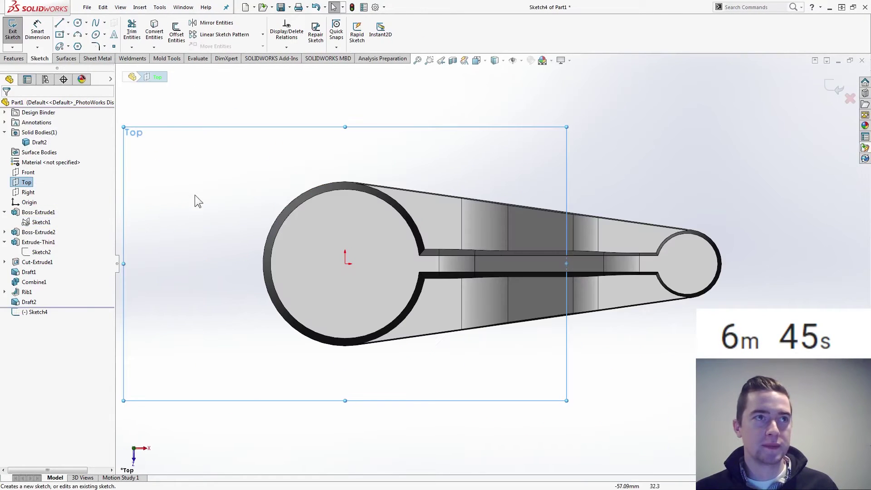
click(78, 23)
click(345, 264)
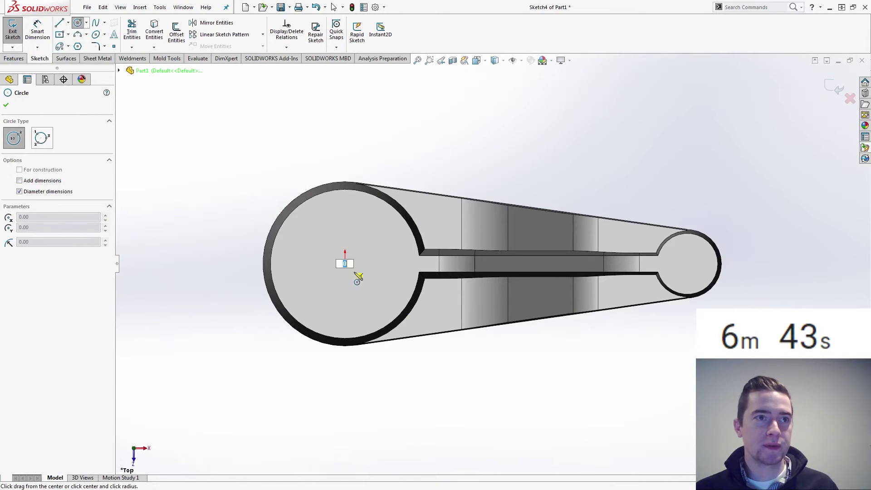
click(362, 280)
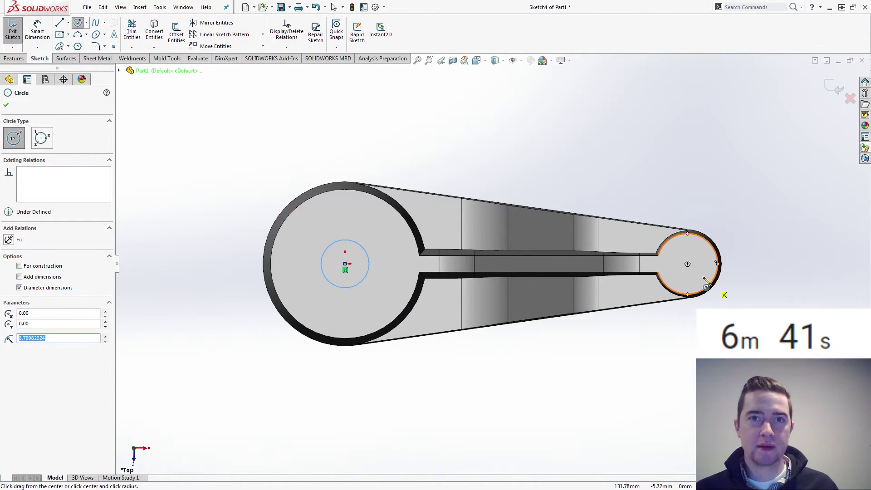
click(687, 264)
click(694, 271)
Dimension the small boss's circle to 15 mm diameter and the large boss's circle to 45 mm diameter.
right_drag(714, 340, 716, 301)
click(695, 256)
click(727, 200)
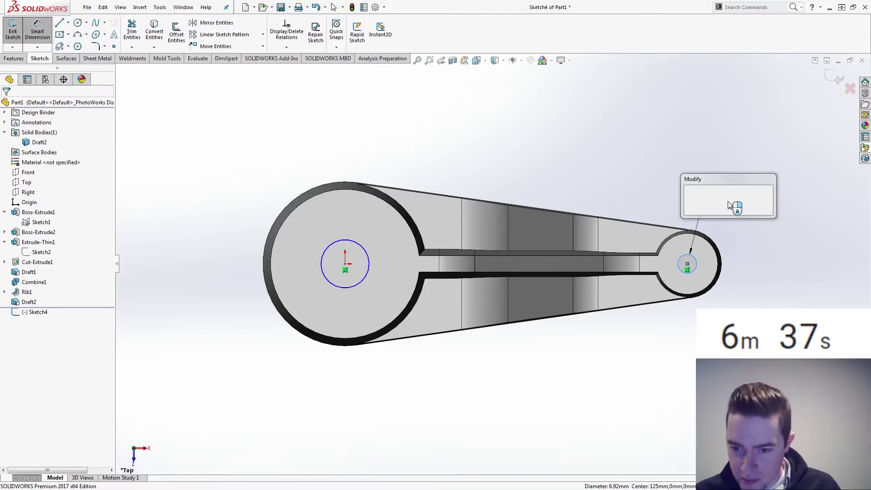
text(15)
key(Return)
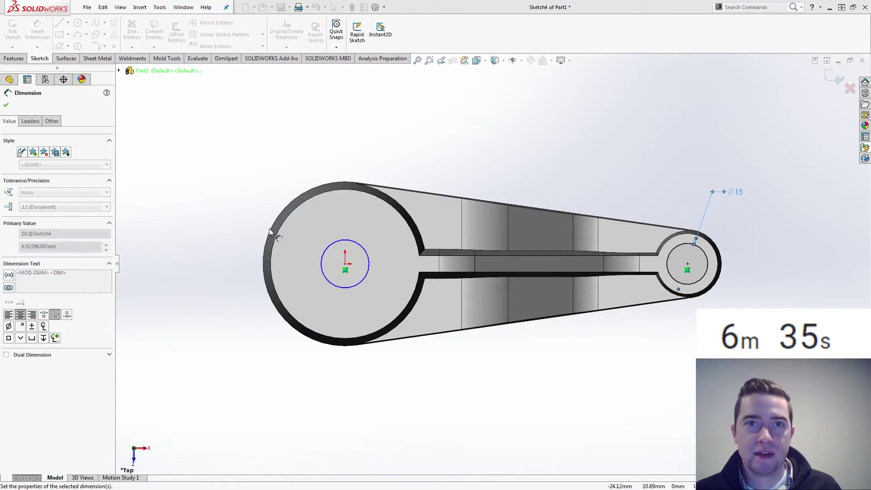
click(333, 241)
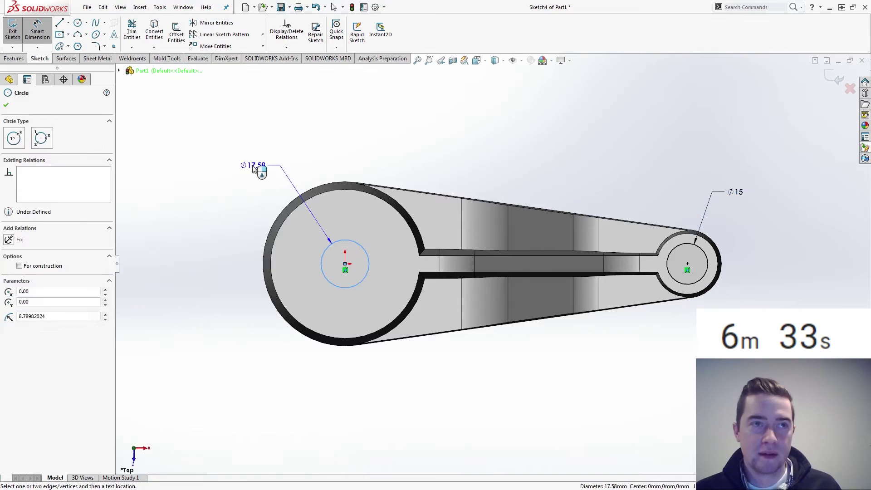
click(252, 168)
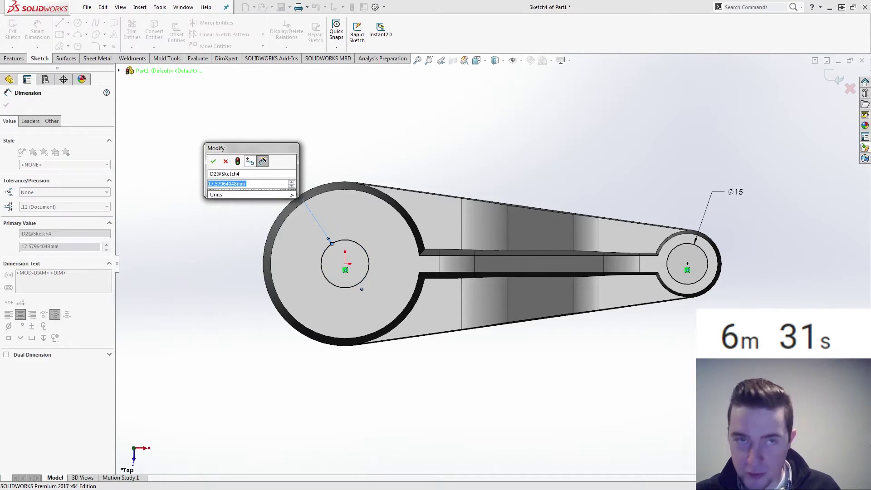
text(45)
key(Return)
click(215, 202)
Cut both circles through the bosses with Extruded Cut set to Through All - Both.
middle_drag(211, 190, 205, 157)
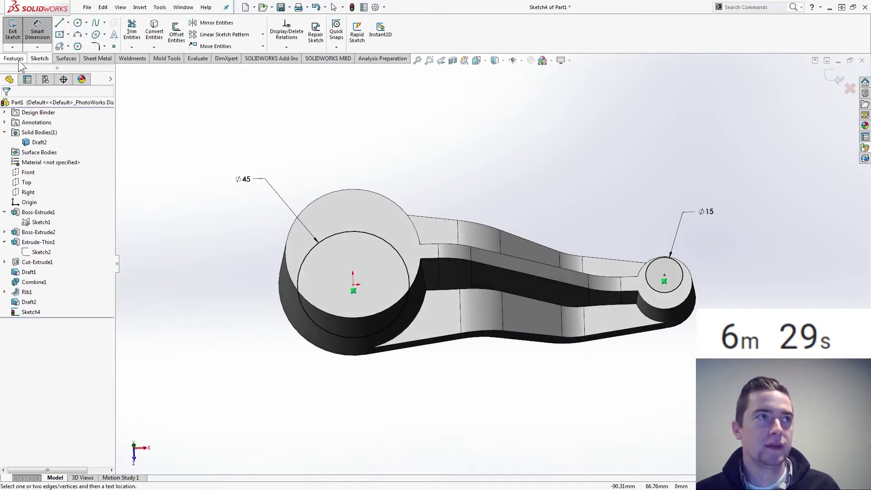
click(19, 60)
click(139, 36)
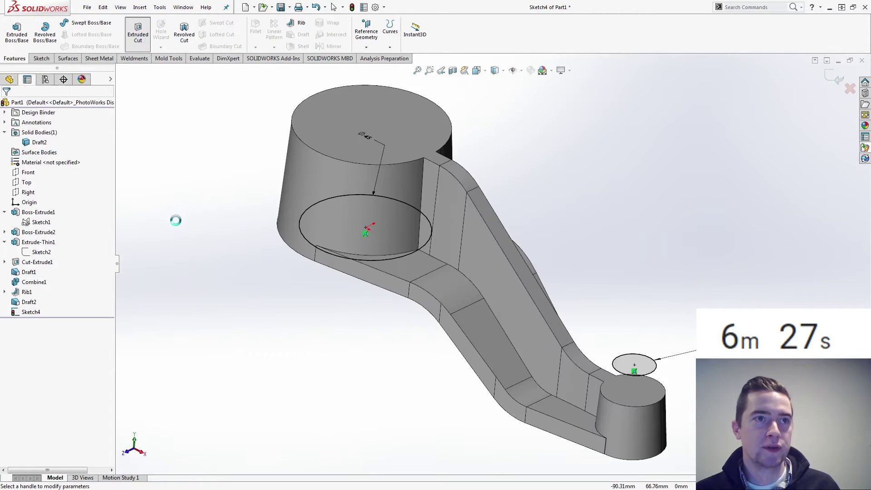
click(63, 161)
click(63, 179)
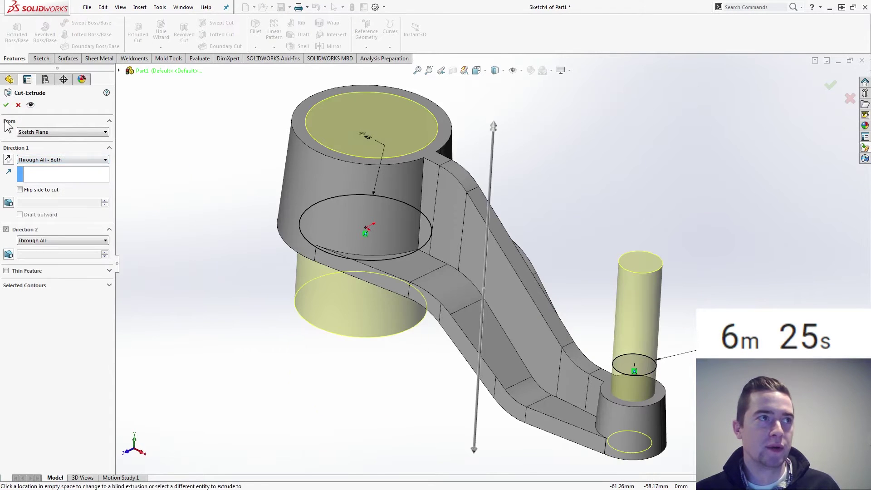
click(6, 105)
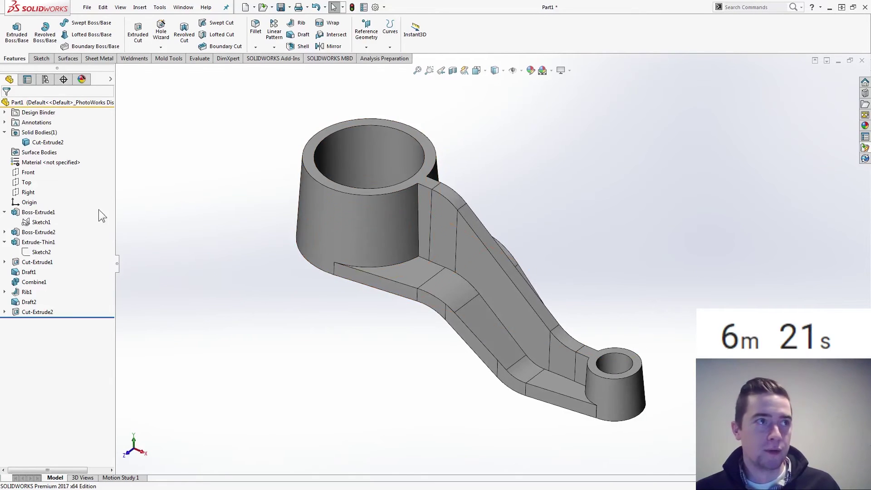
click(25, 193)
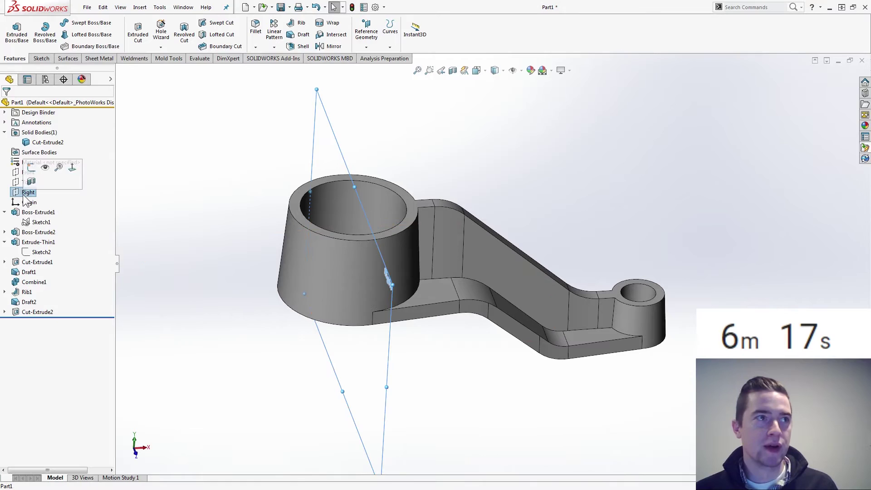
ctrl+click(293, 312)
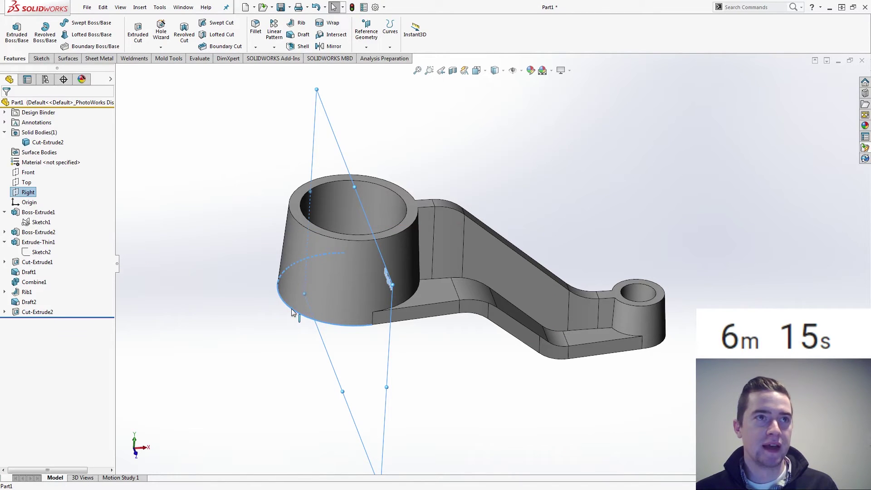
click(366, 47)
click(373, 59)
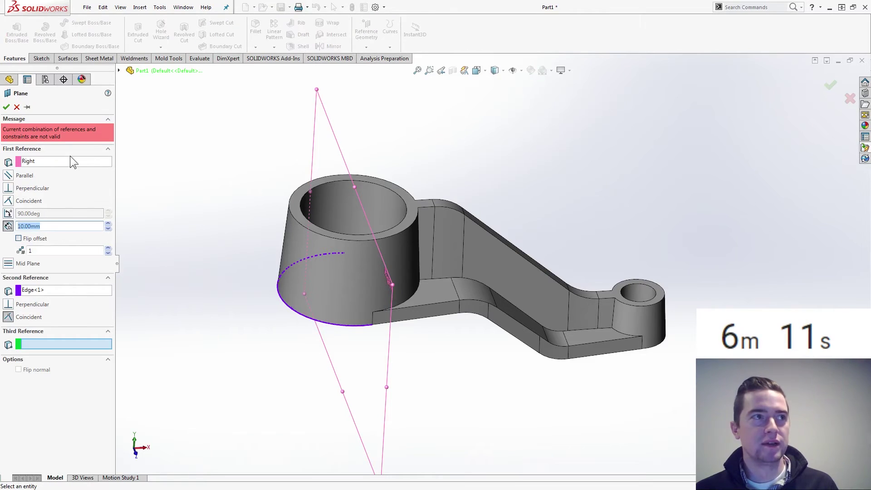
click(17, 108)
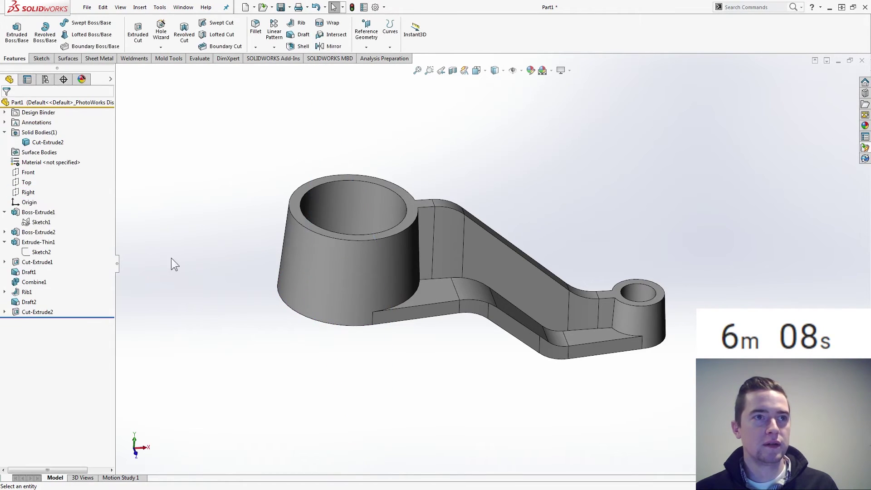
Start a Hole Wizard tapped hole with the Right plane selected, using the ANSI Metric bottoming tapped type in size M10x1.0.
click(28, 193)
click(163, 33)
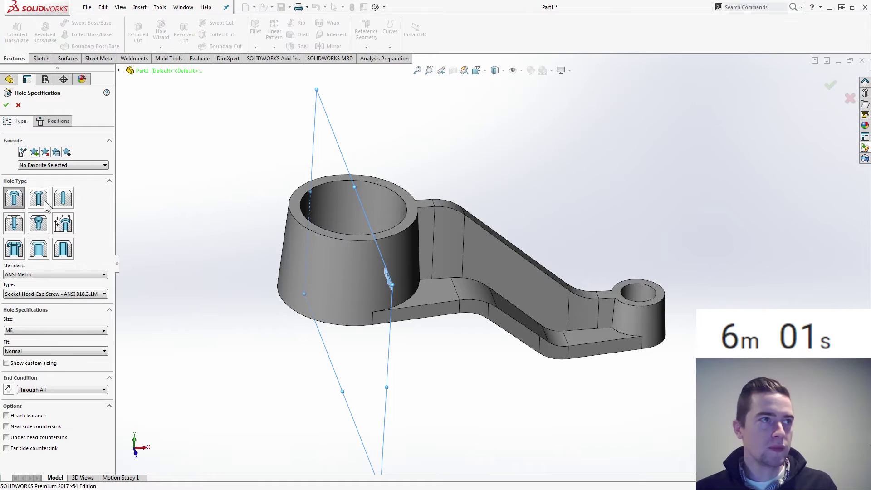
click(14, 223)
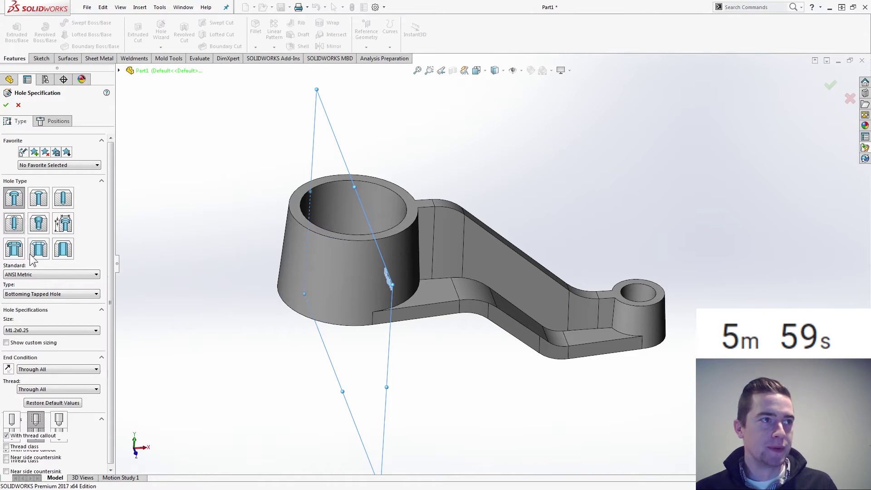
click(42, 329)
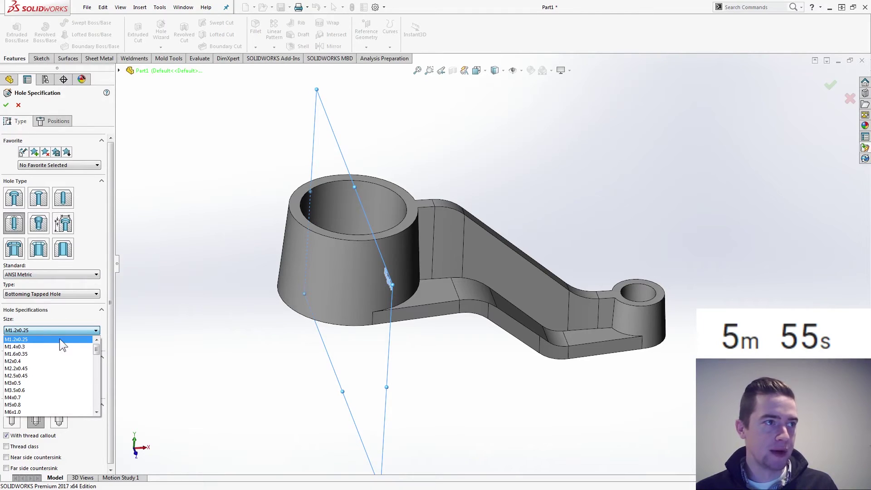
scroll(100, 363, down, 4)
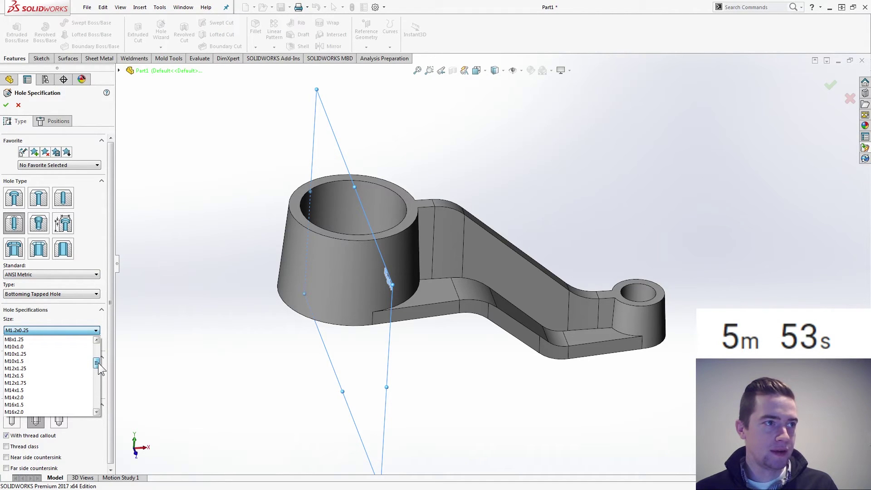
click(57, 348)
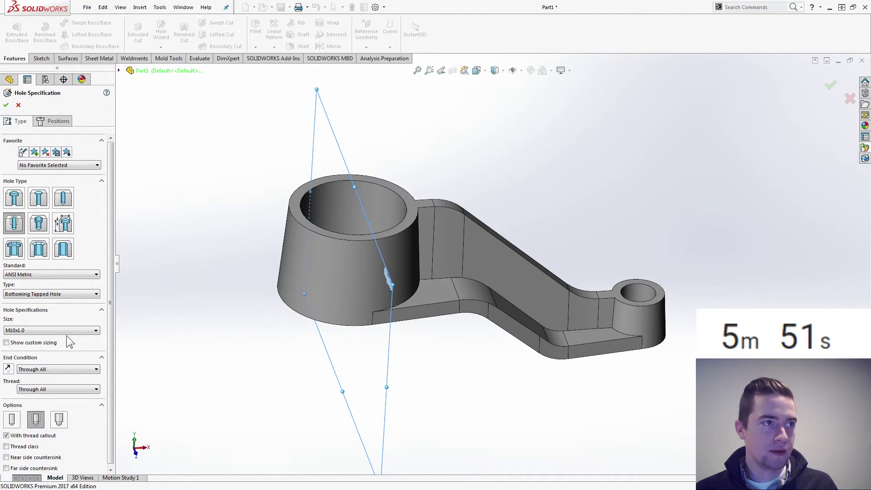
Try to use the Right plane for the hole position, and place the hole's centre point on the large boss's outer face.
click(58, 123)
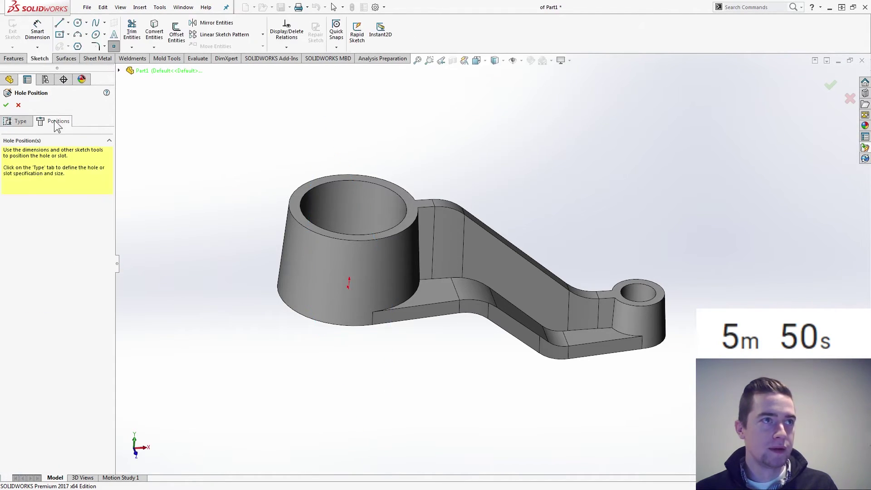
click(119, 70)
click(150, 161)
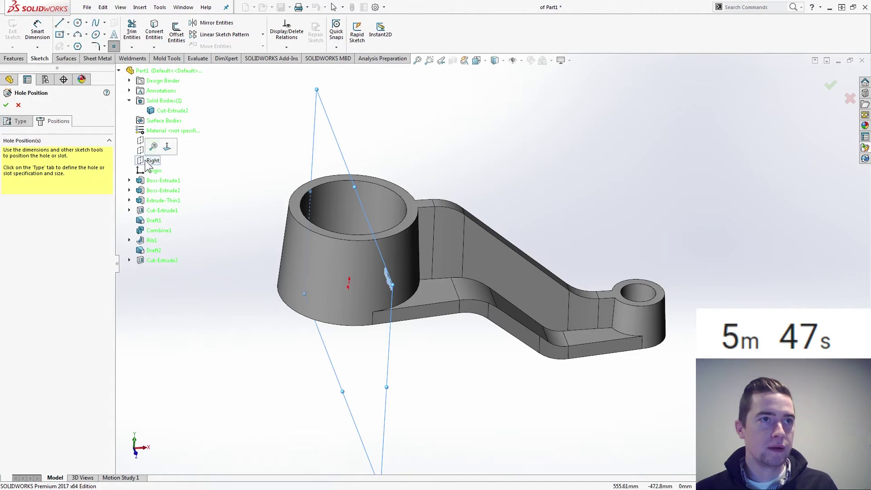
click(144, 158)
click(146, 162)
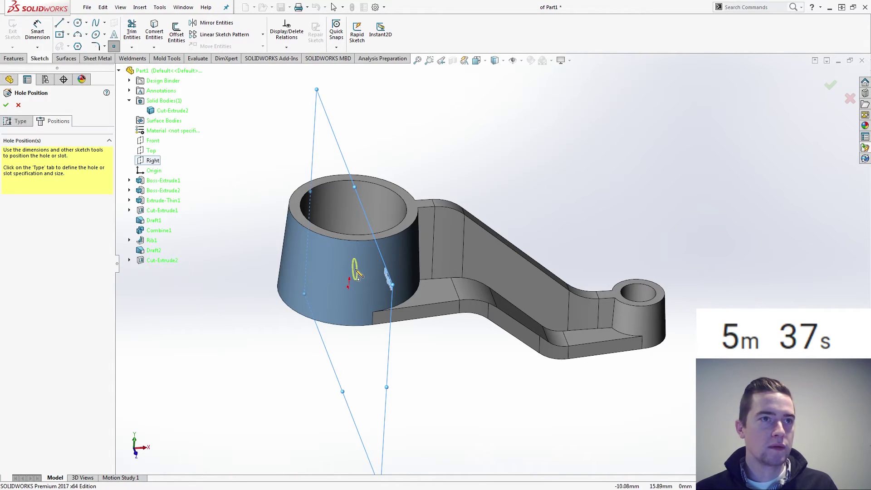
click(291, 251)
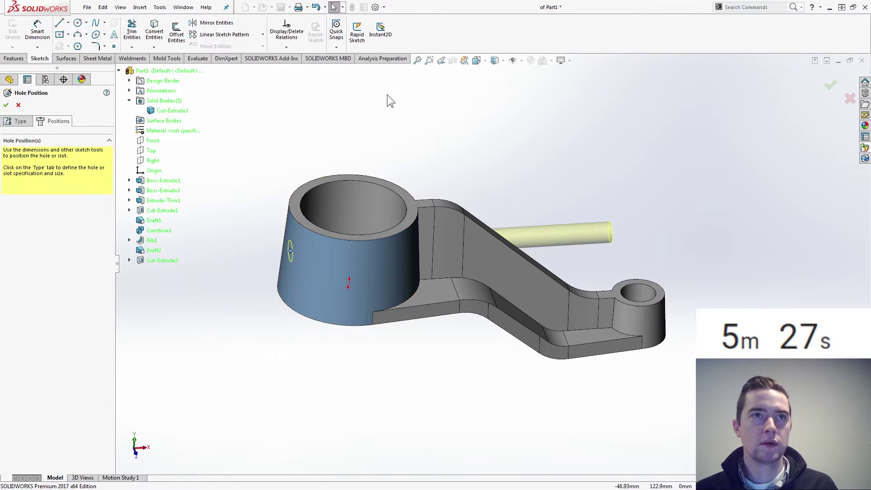
Move the hole's centre point to about 10.3 mm beside and 24.1 mm above the origin, and view its sketch plane straight on.
key(ctrl+4)
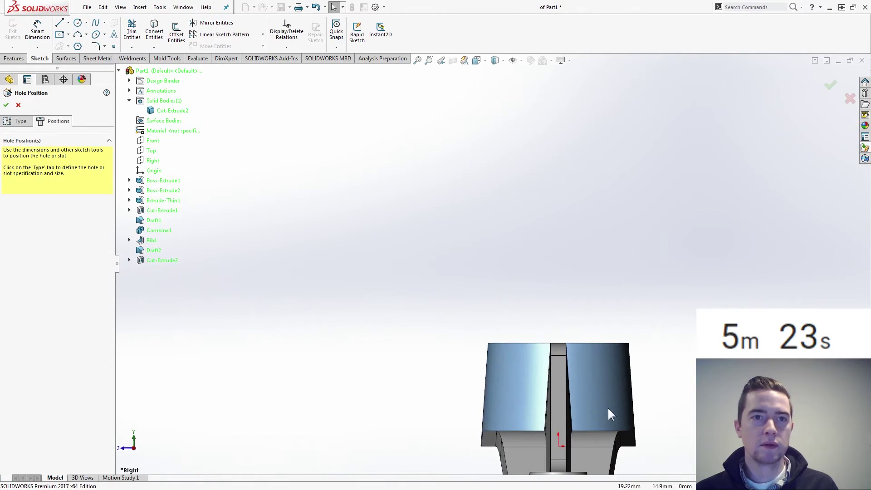
scroll(607, 406, up, 4)
scroll(597, 366, down, 3)
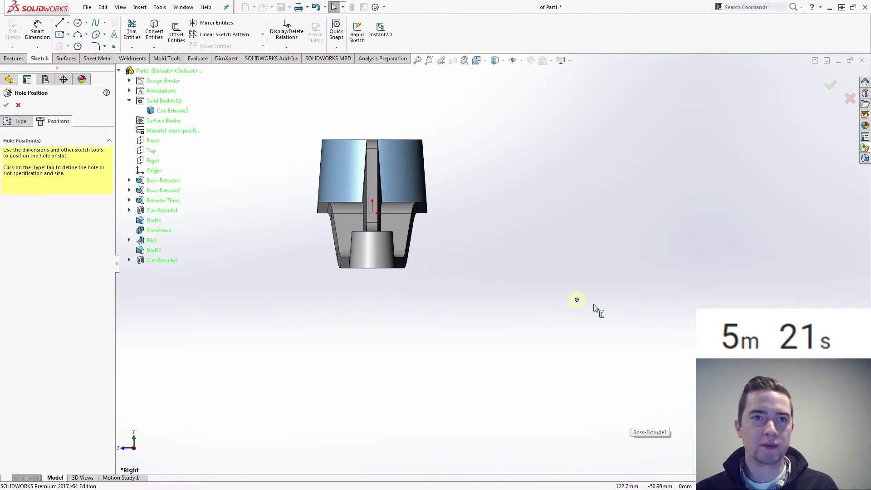
drag(530, 274, 391, 169)
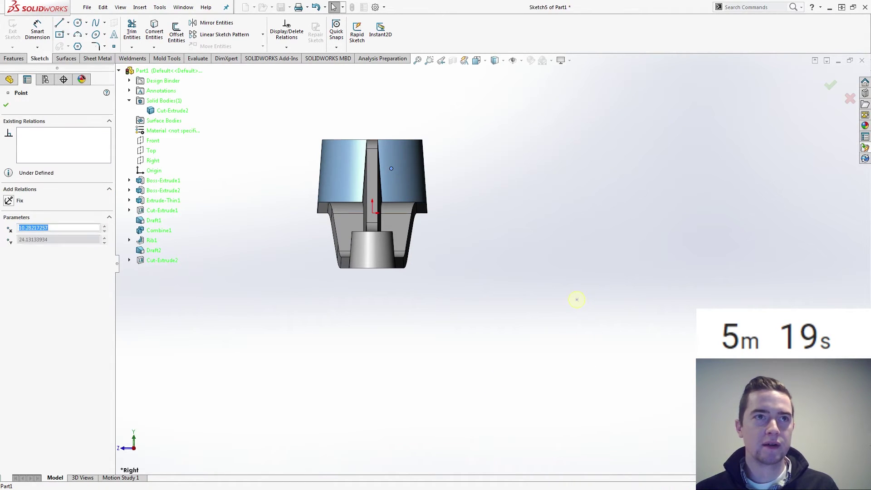
click(478, 60)
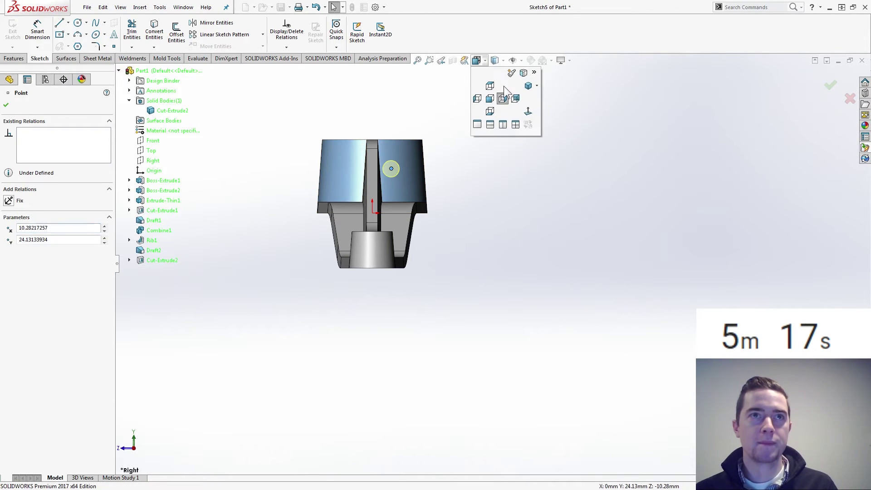
click(528, 111)
scroll(645, 117, down, 8)
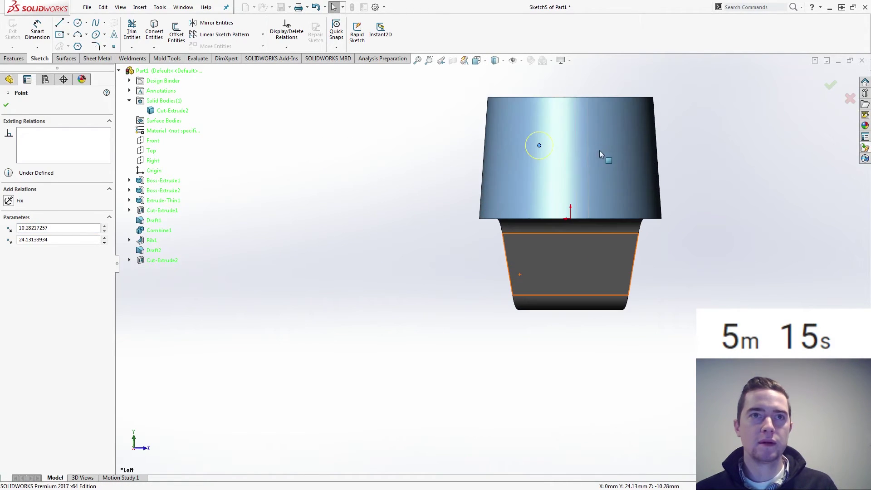
Dimension the hole's centre point 20 mm above the origin.
scroll(600, 155, up, 3)
scroll(580, 188, down, 2)
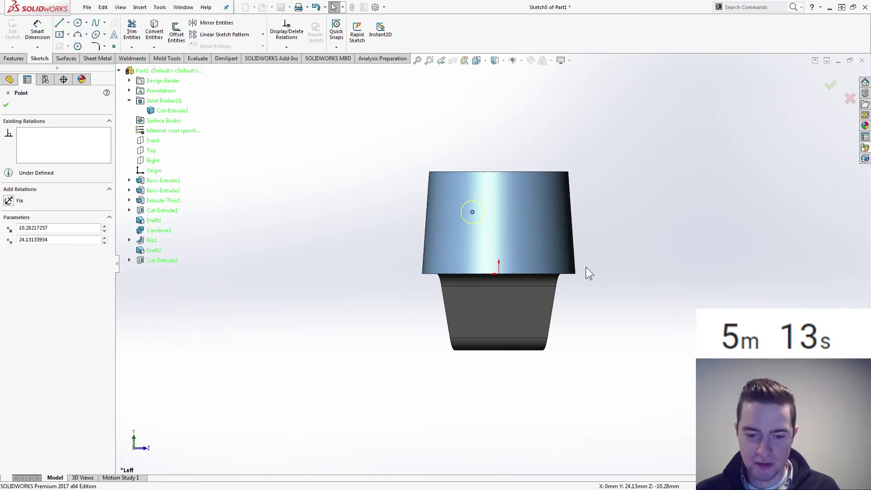
right_drag(586, 268, 590, 229)
click(472, 213)
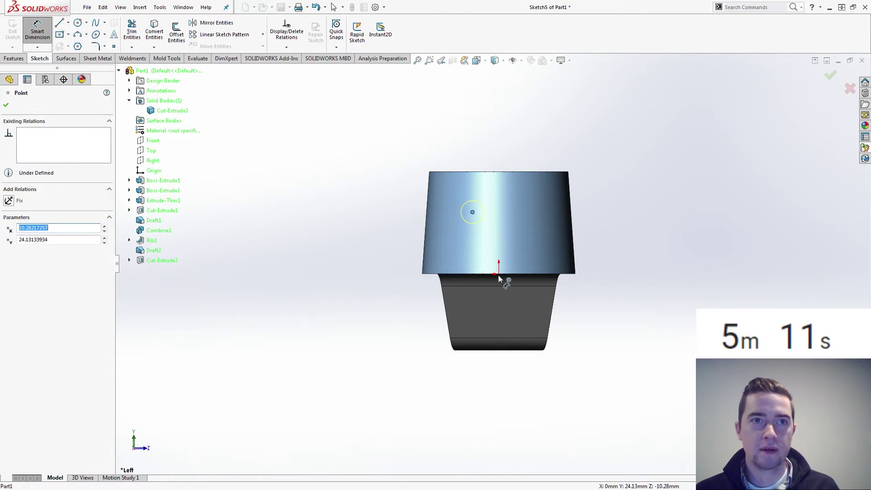
click(499, 274)
click(374, 238)
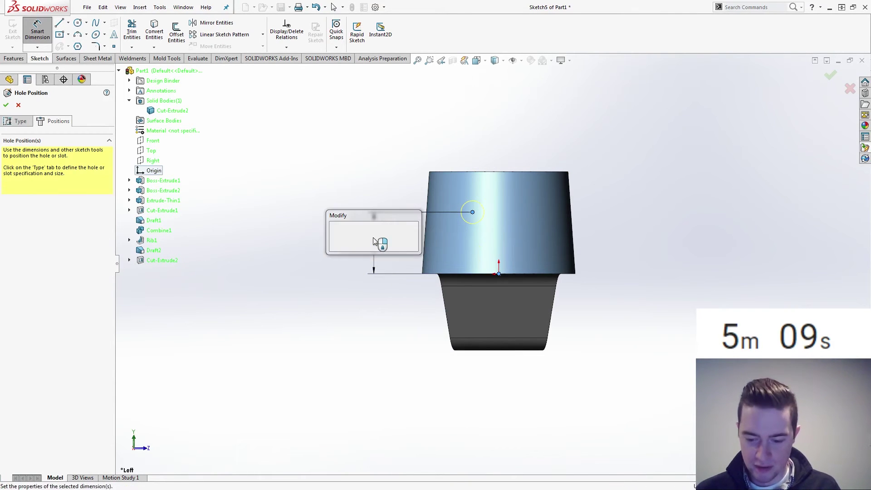
text(20)
key(Return)
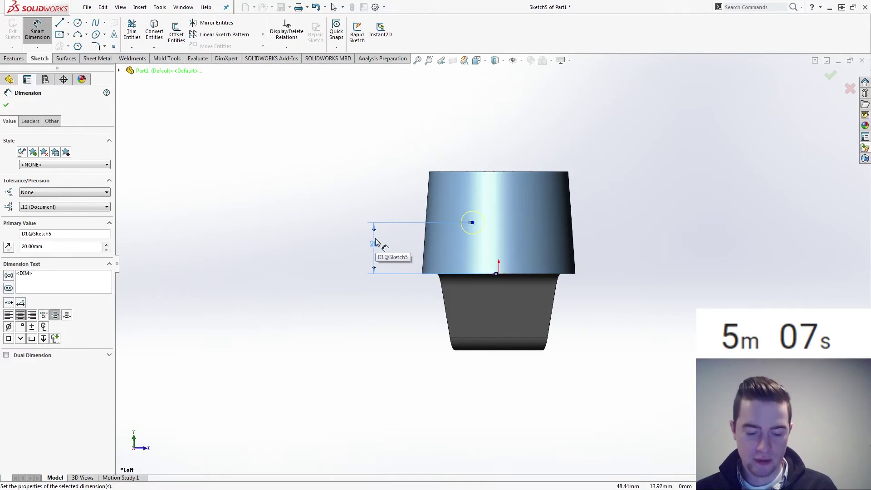
key(Escape)
key(Escape)
Align the hole's centre point with the origin using a Vertical relation.
click(472, 222)
ctrl+click(500, 273)
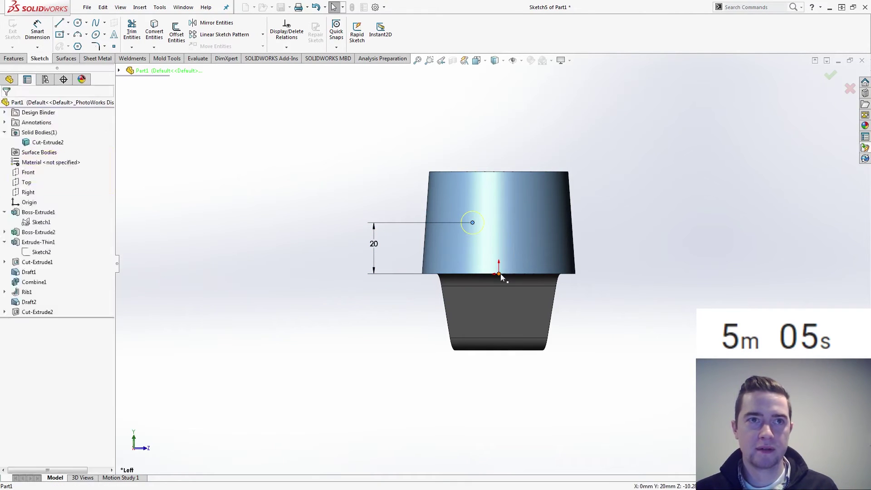
click(568, 231)
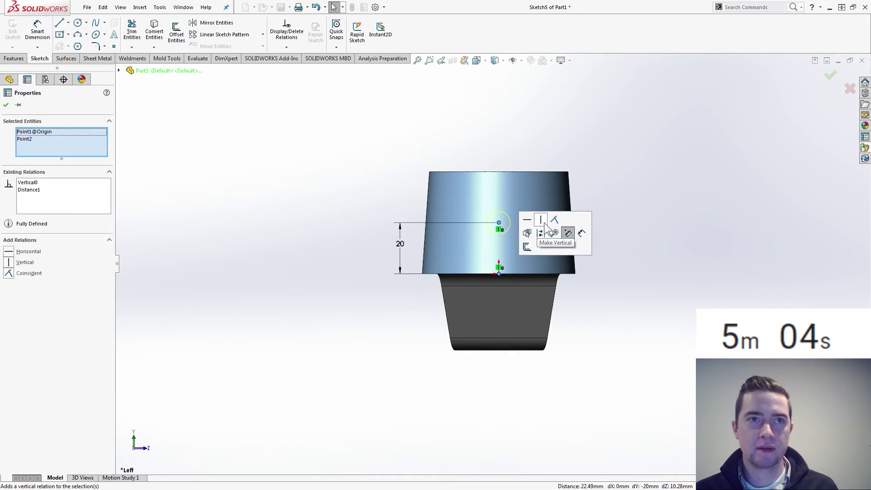
click(644, 184)
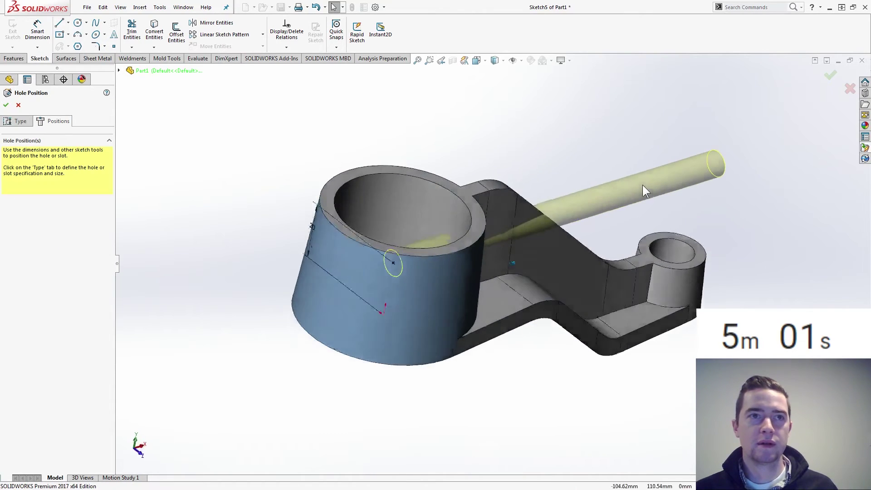
Check the tapped hole's settings and preview against the large boss, and cancel the hole.
click(17, 122)
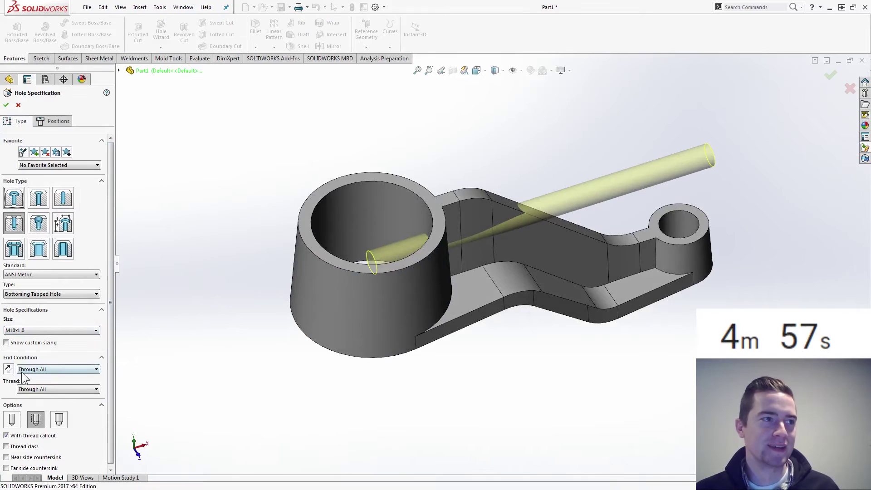
click(41, 122)
click(20, 121)
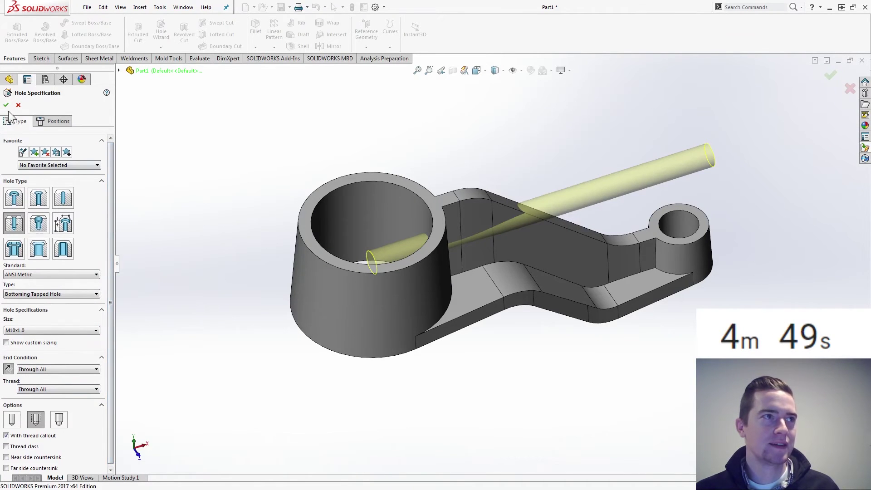
click(54, 120)
middle_drag(231, 237, 230, 234)
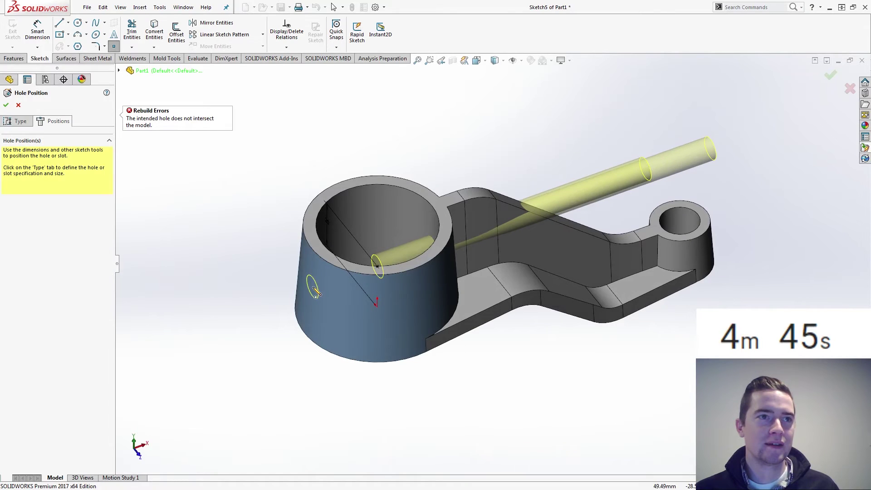
middle_drag(321, 292, 370, 211)
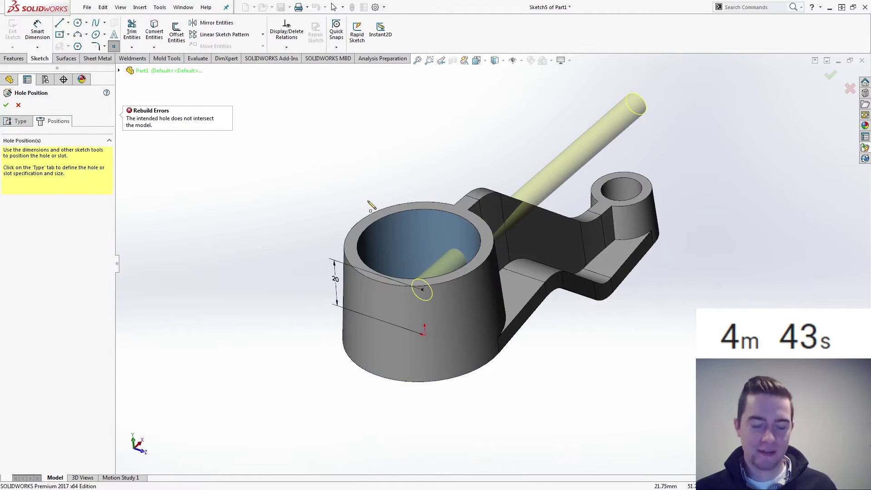
click(21, 120)
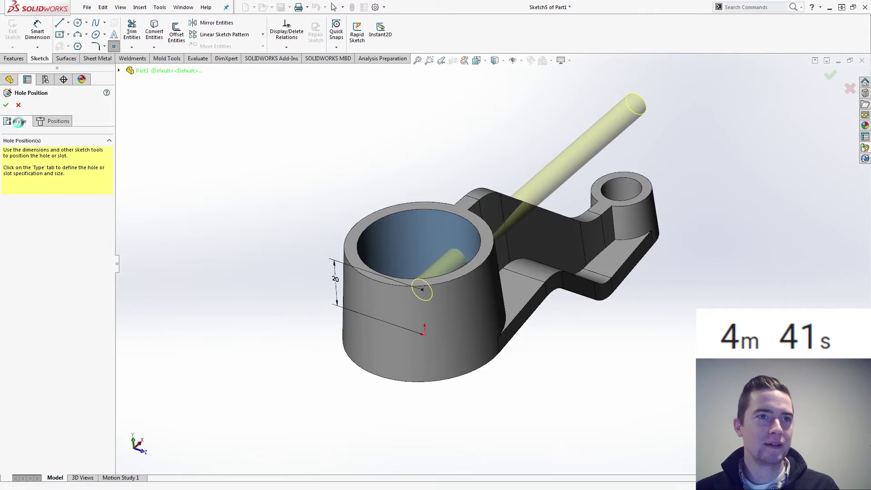
click(18, 105)
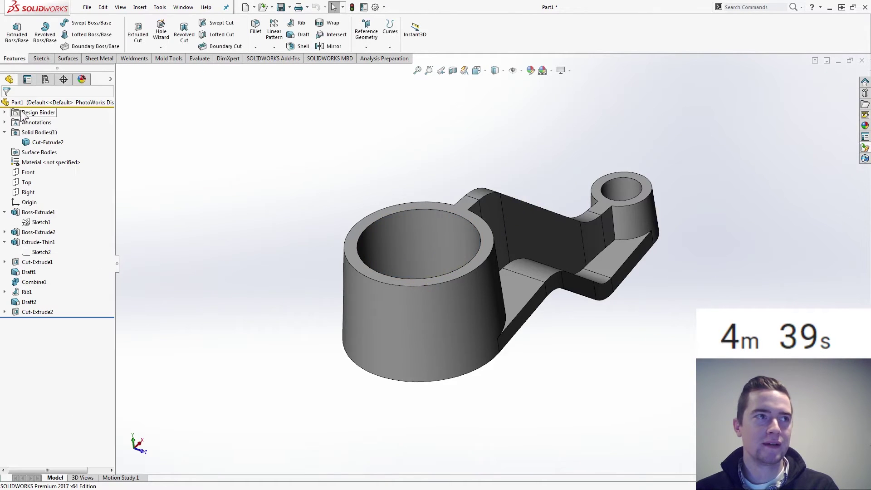
Create a reference plane parallel to the Right plane, offset about 72.14 mm to the side of the large boss away from the arm.
click(28, 193)
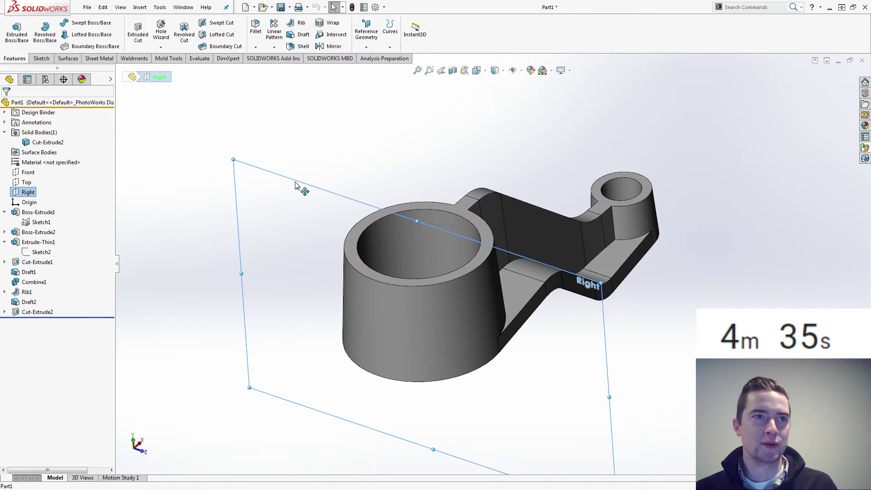
ctrl+drag(243, 277, 212, 344)
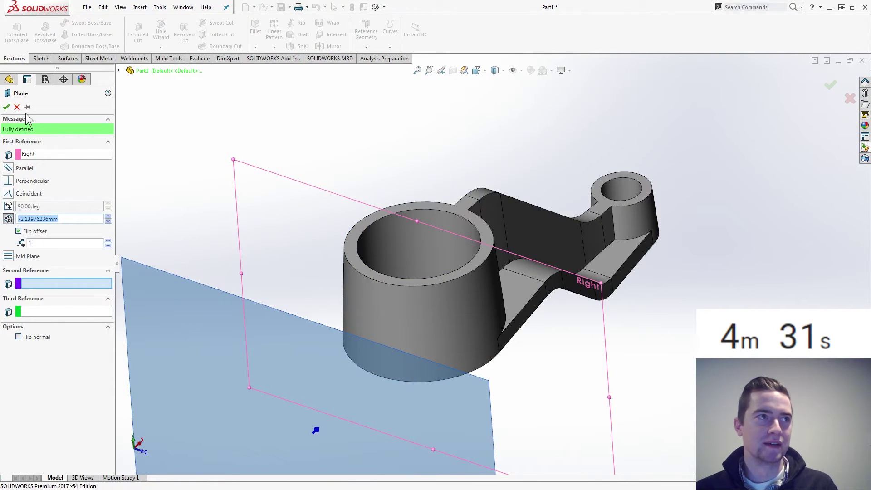
click(6, 107)
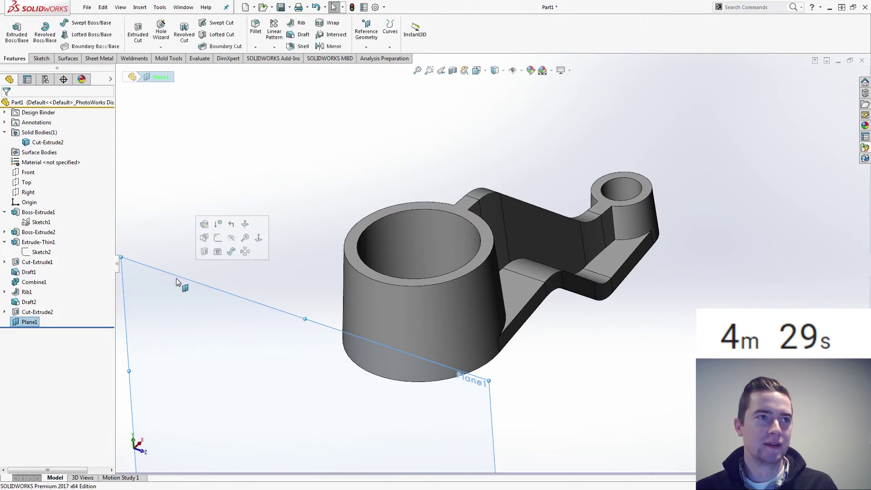
Start another M10x1.0 bottoming tapped hole on the new offset plane, placing its centre point about 20 mm directly above the origin.
click(161, 33)
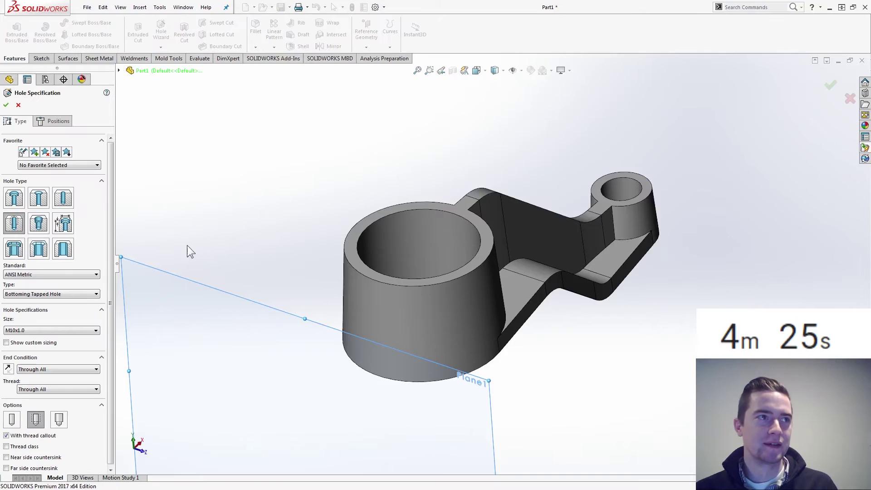
click(477, 72)
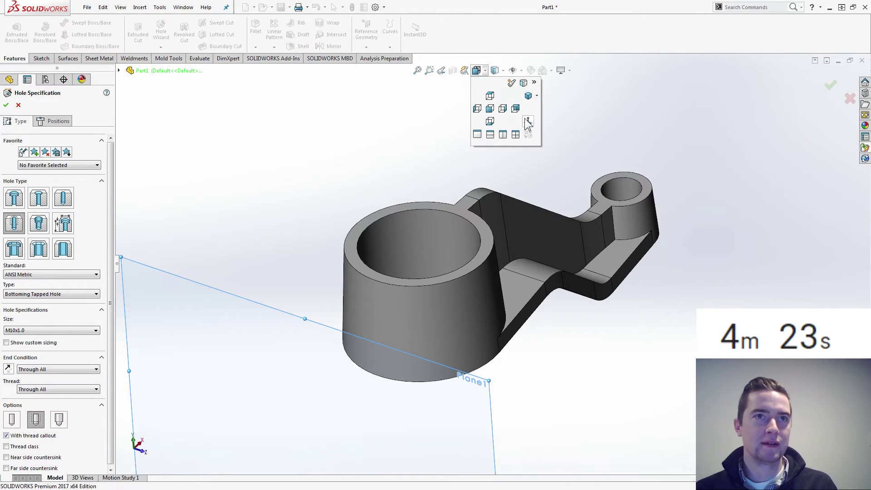
click(523, 130)
click(477, 71)
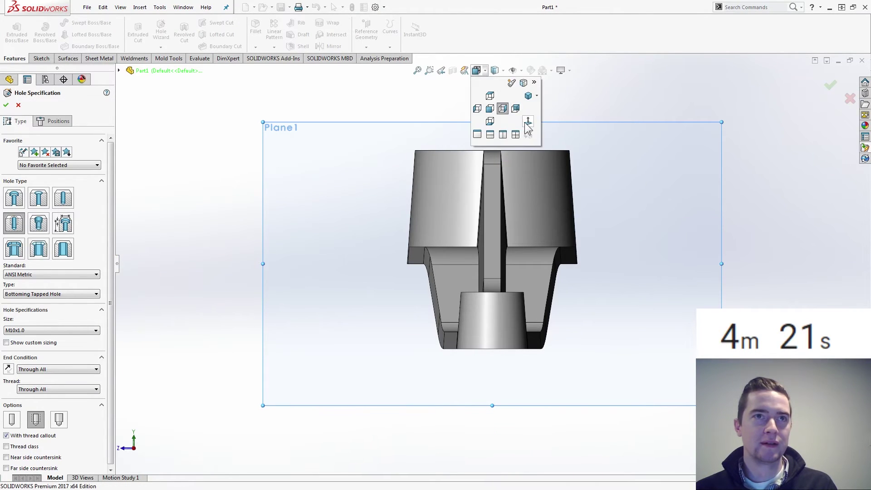
click(528, 128)
click(56, 120)
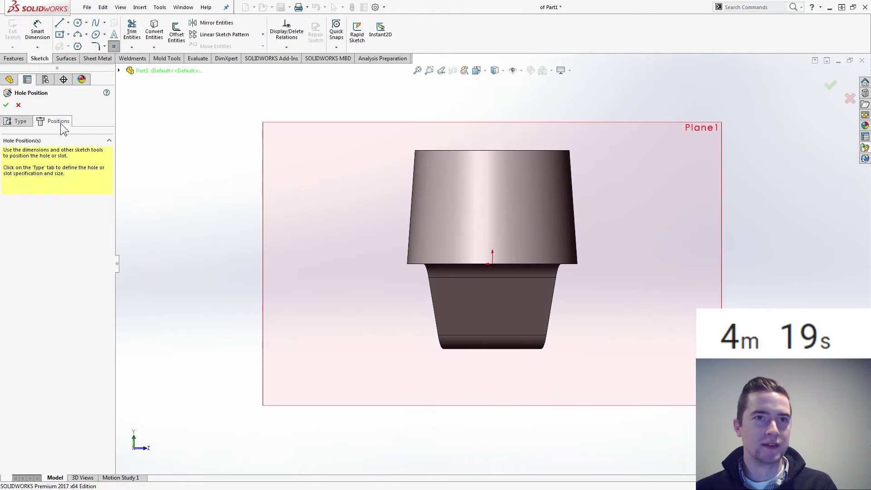
right_drag(625, 254, 521, 214)
click(493, 207)
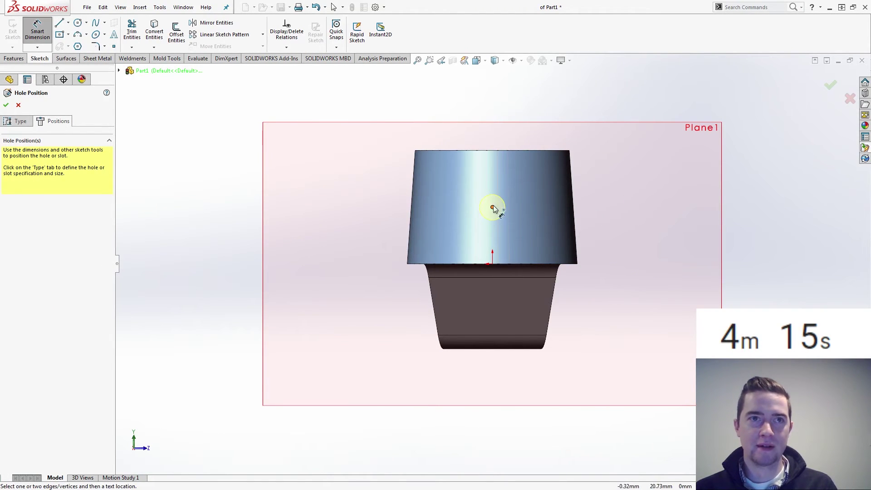
Dimension the tapped hole's centre point 20 mm above the origin.
click(492, 264)
click(345, 232)
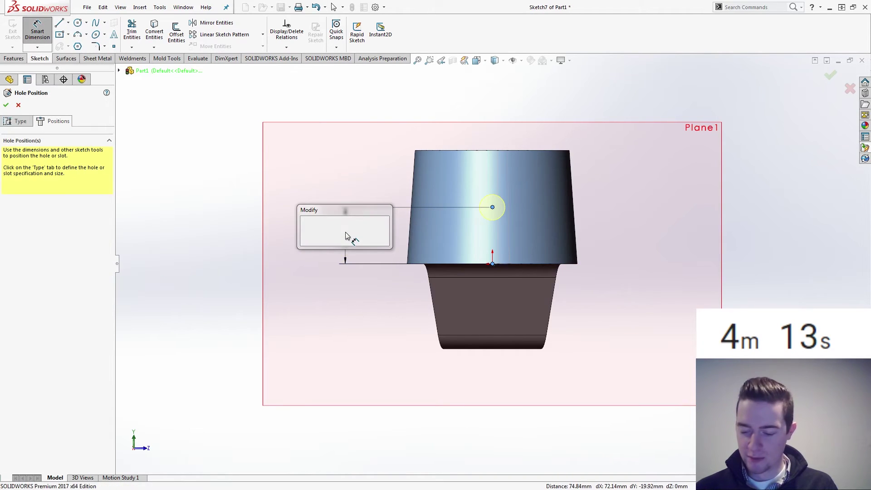
text(20)
key(Return)
key(Escape)
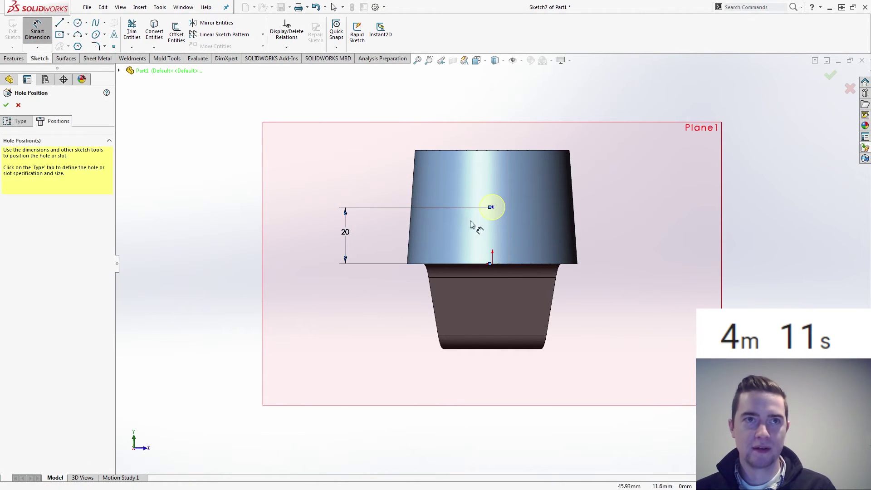
Add a Vertical relation between the tapped hole's centre point and the origin.
click(493, 208)
ctrl+click(493, 265)
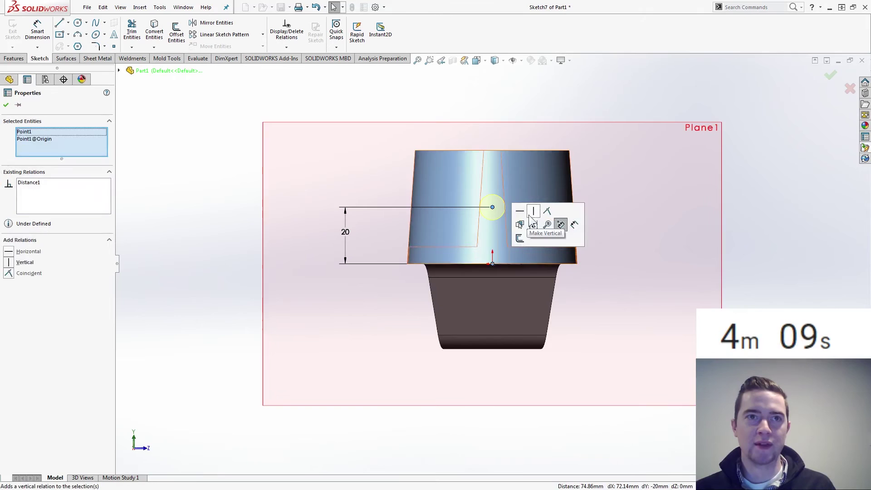
click(534, 211)
click(748, 183)
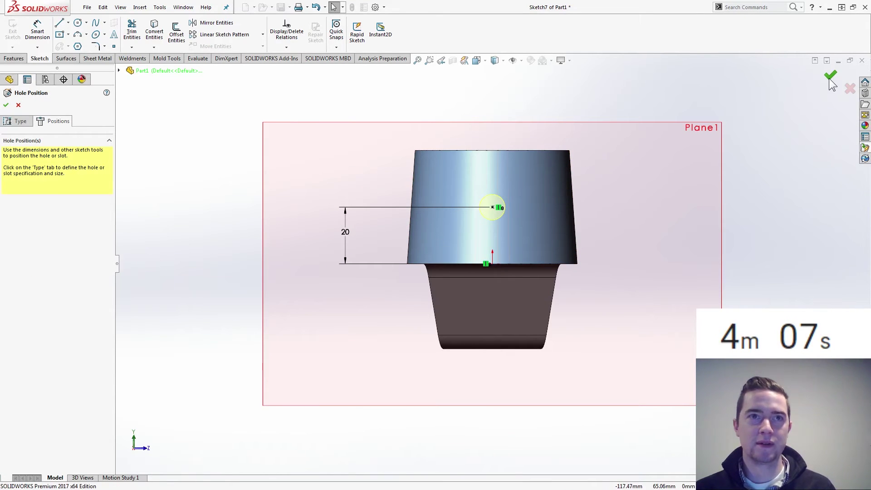
Set the M10x1.0 tapped hole's end condition and thread depth to Up To Next and finish the hole.
middle_drag(829, 78, 255, 232)
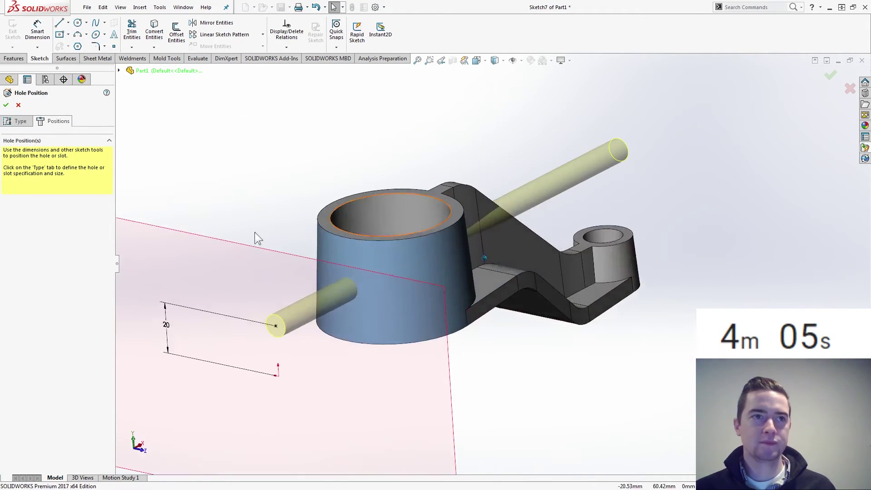
click(17, 121)
click(82, 368)
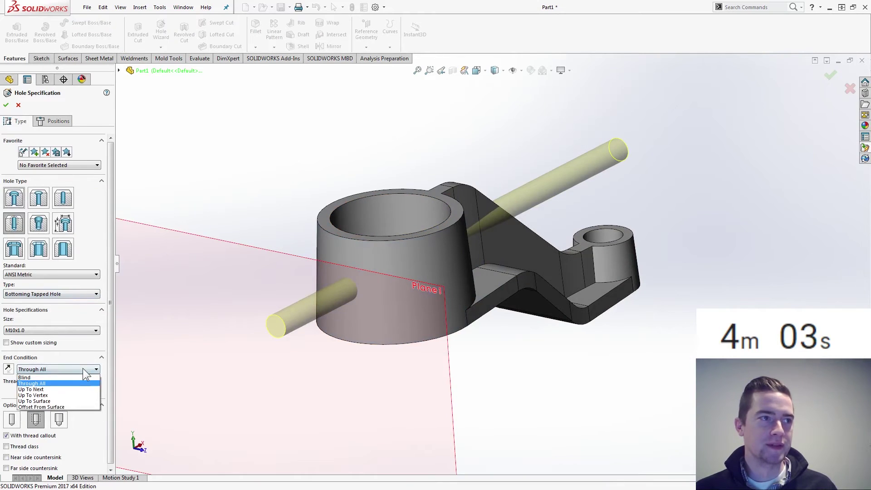
click(78, 388)
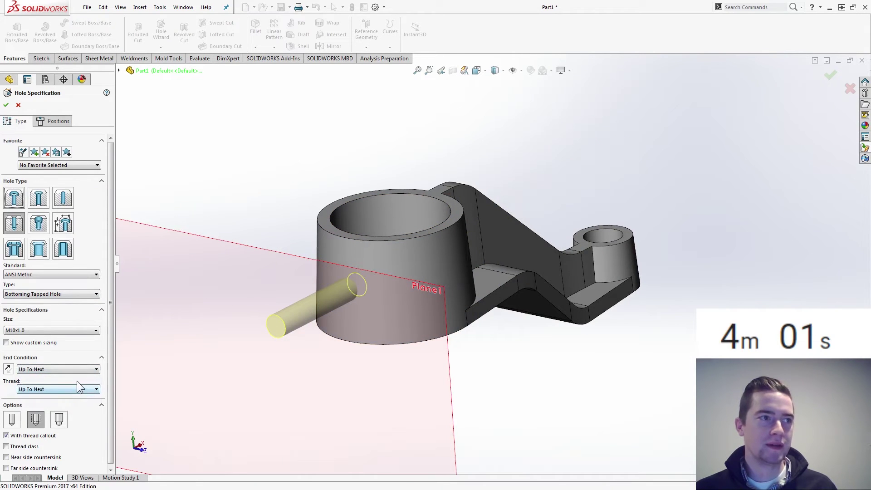
middle_drag(181, 387, 105, 381)
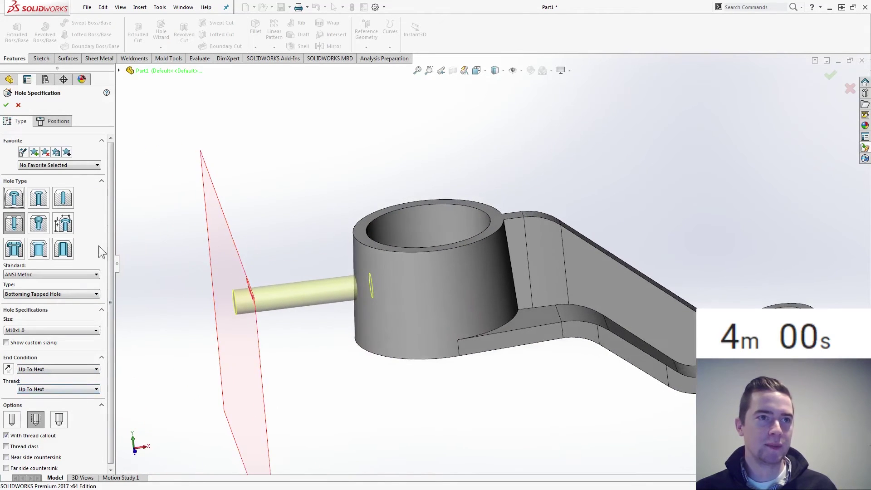
click(6, 105)
Hide the offset reference plane beside the large boss.
click(270, 227)
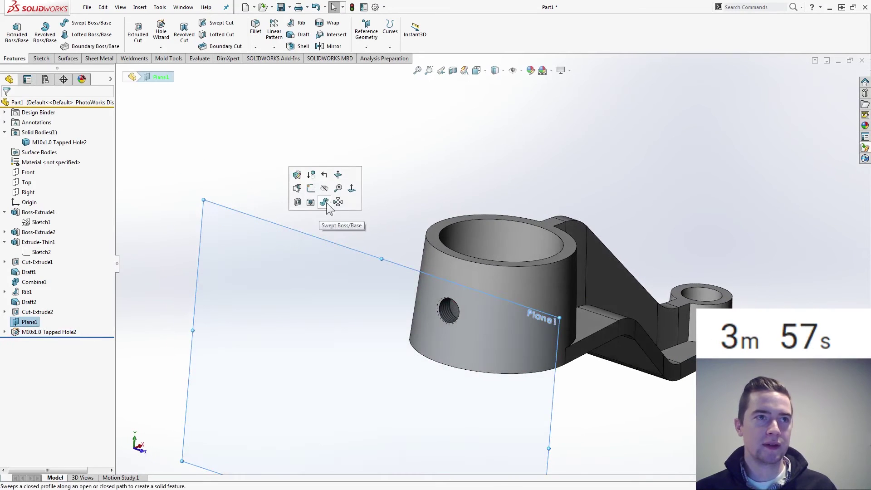
click(325, 189)
middle_drag(369, 207, 298, 198)
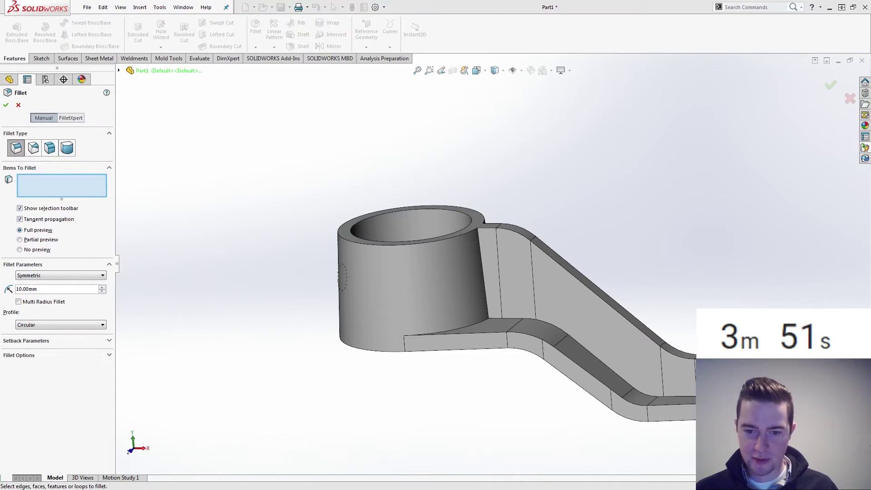
Start a symmetric constant-size fillet with a 2 mm radius and inspect the arm's edges.
key(Down)
key(Down)
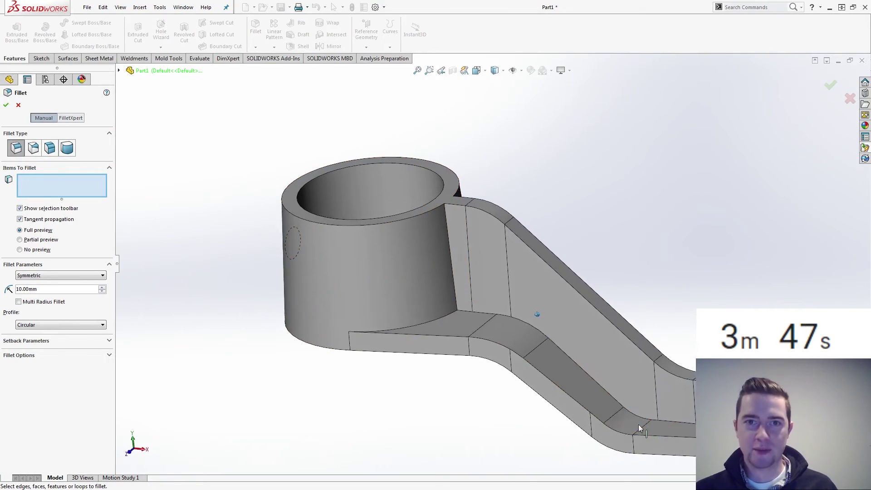
key(Down)
scroll(621, 422, down, 5)
scroll(621, 422, down, 3)
key(Right)
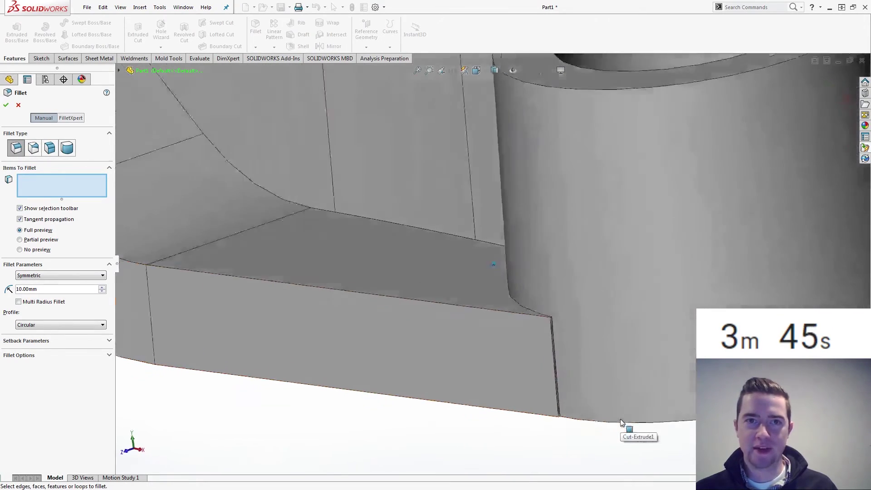
scroll(521, 357, up, 8)
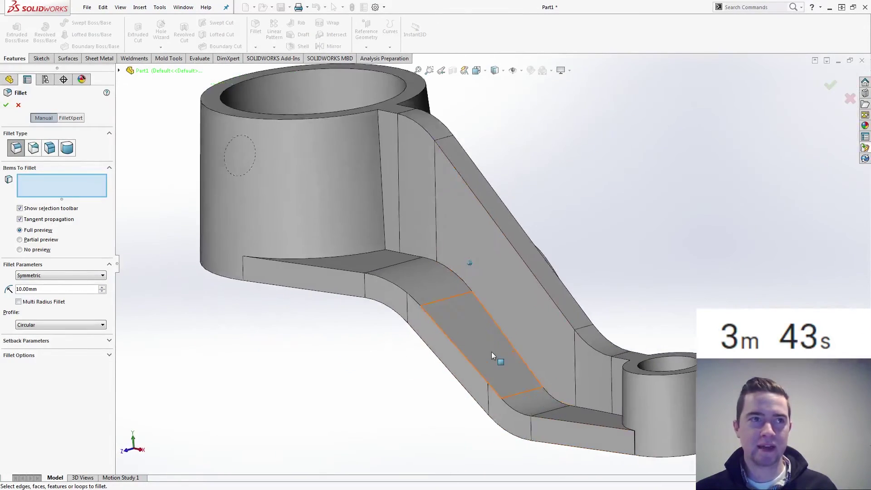
middle_drag(165, 234, 176, 256)
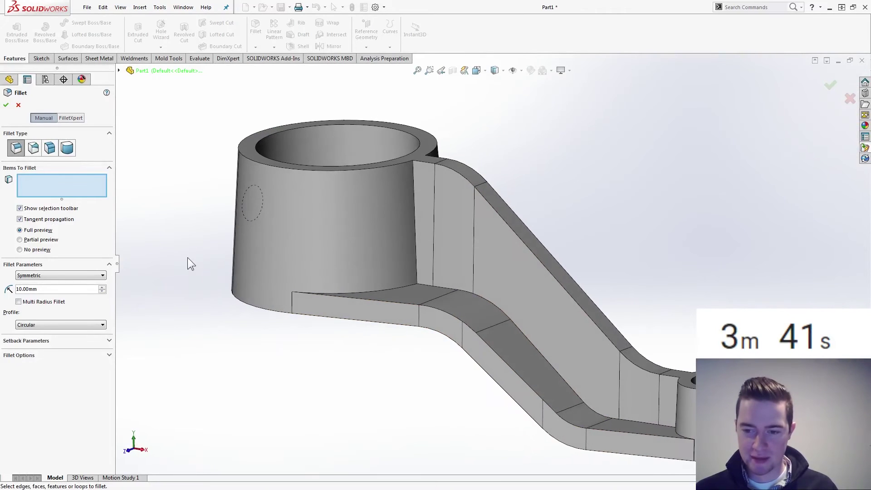
key(Down)
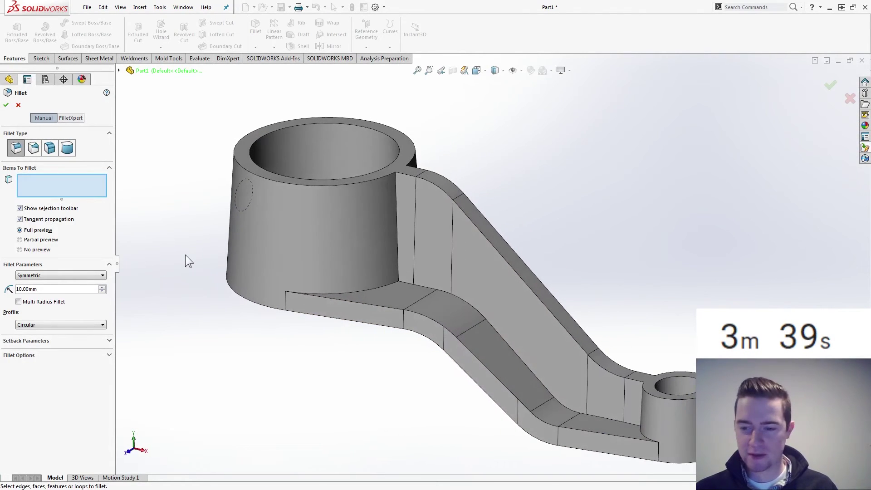
double_click(72, 288)
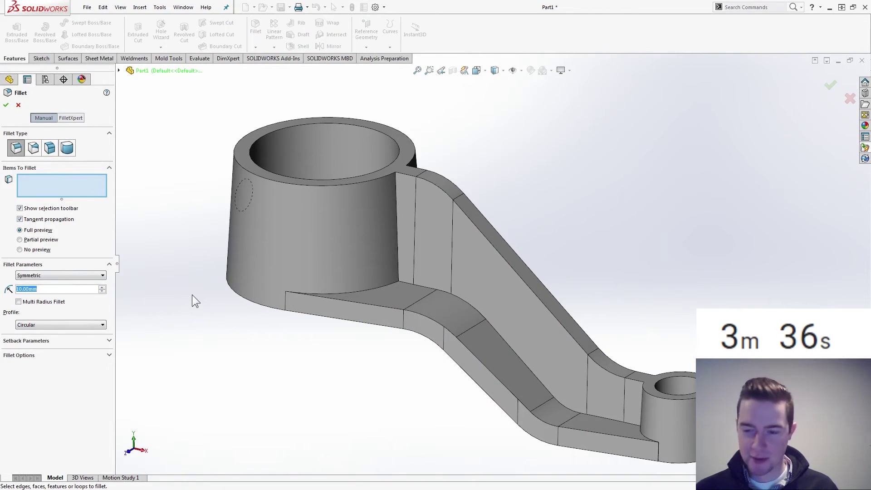
Select the four upright edges where the rib meets the large and small bosses for the fillet.
click(398, 257)
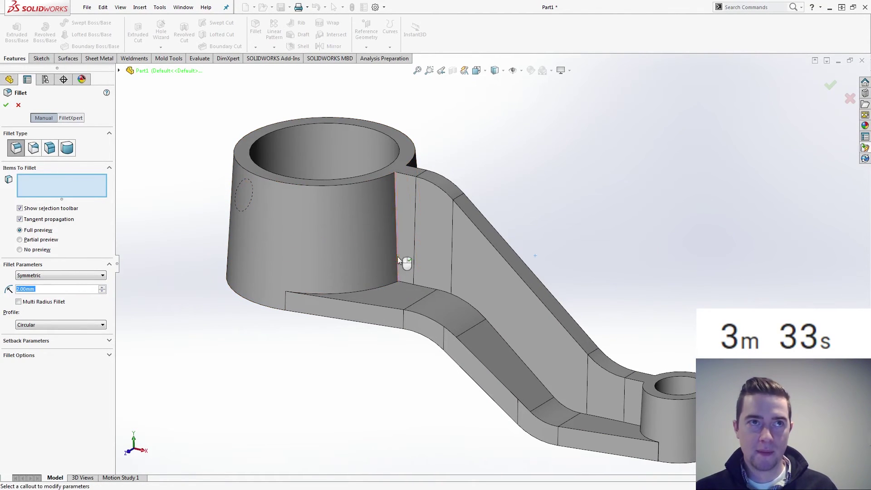
click(407, 188)
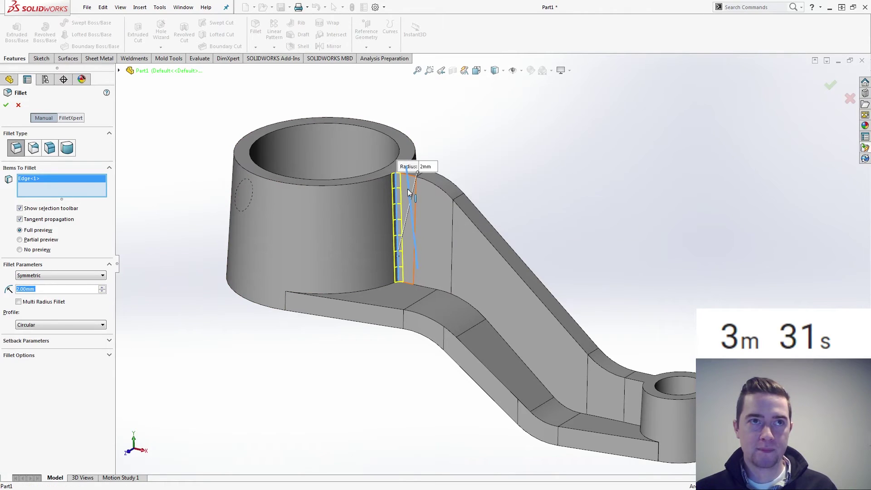
click(643, 399)
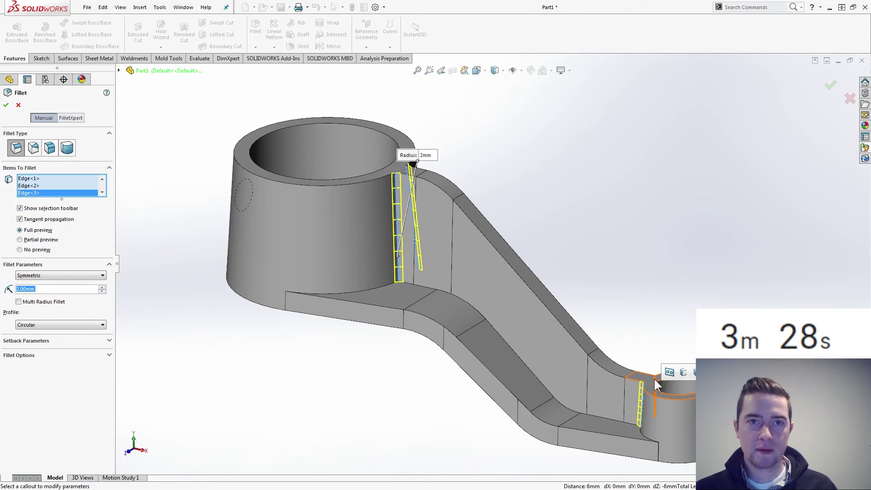
click(654, 379)
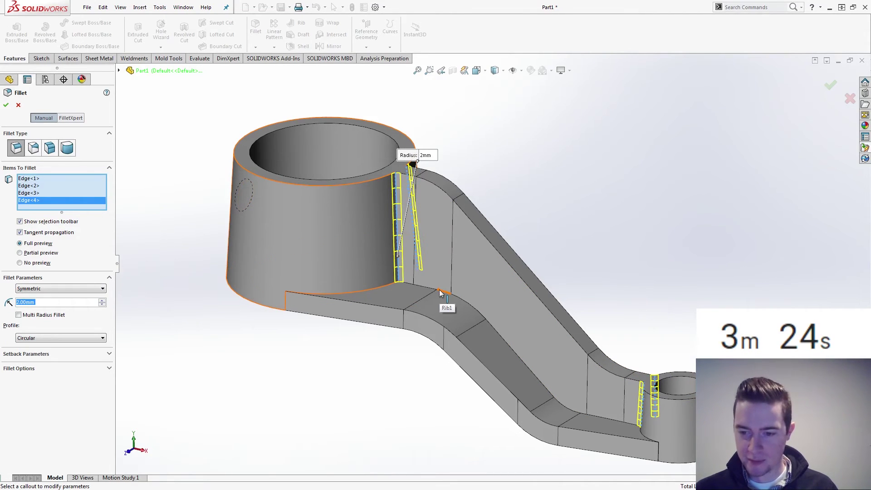
Add the rib's base edges on both sides of the arm and the large boss's top outer edge to the fillet.
click(456, 301)
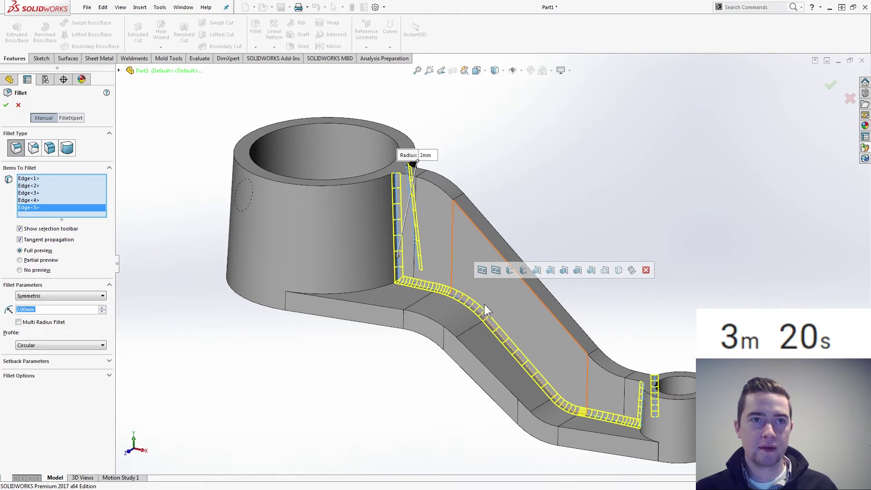
middle_drag(483, 315, 459, 308)
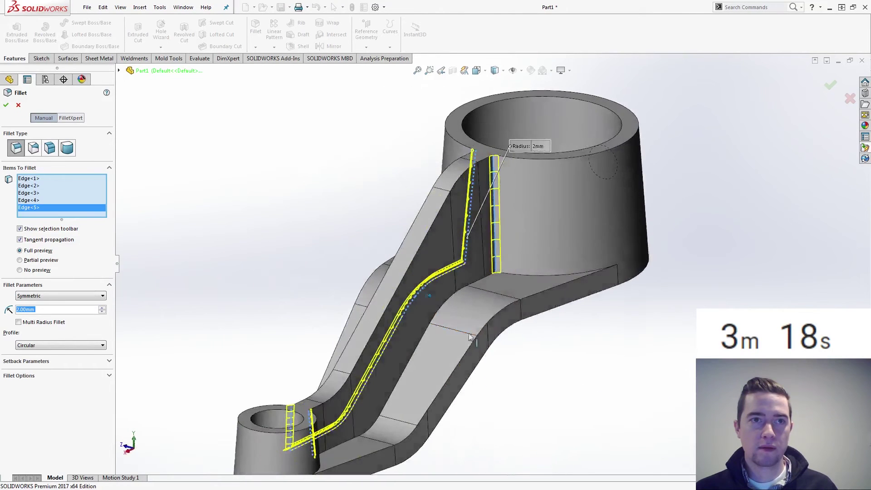
click(443, 309)
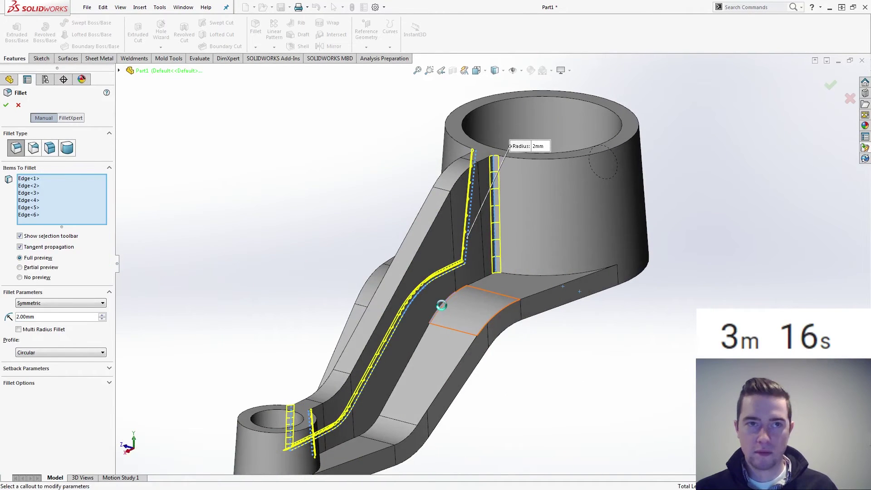
click(541, 162)
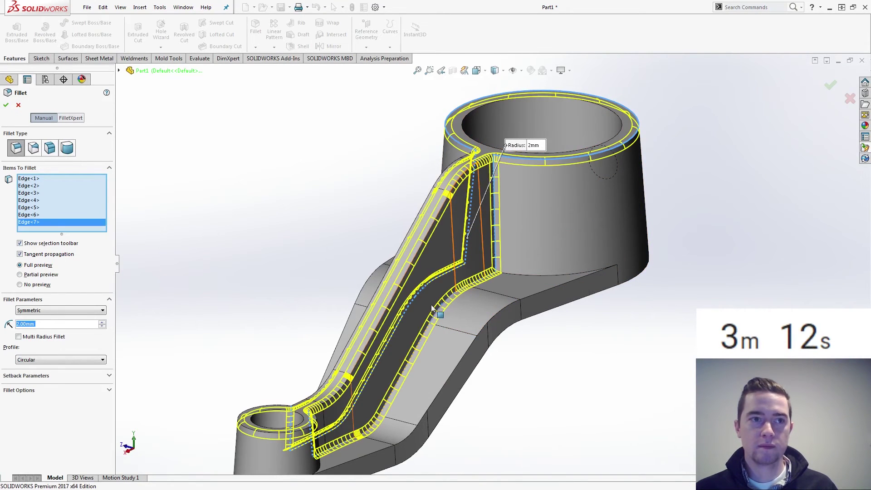
Add the edges where both bosses meet the arm's upper face on each side of the rib, and apply the 2 mm fillet.
middle_drag(431, 304, 339, 273)
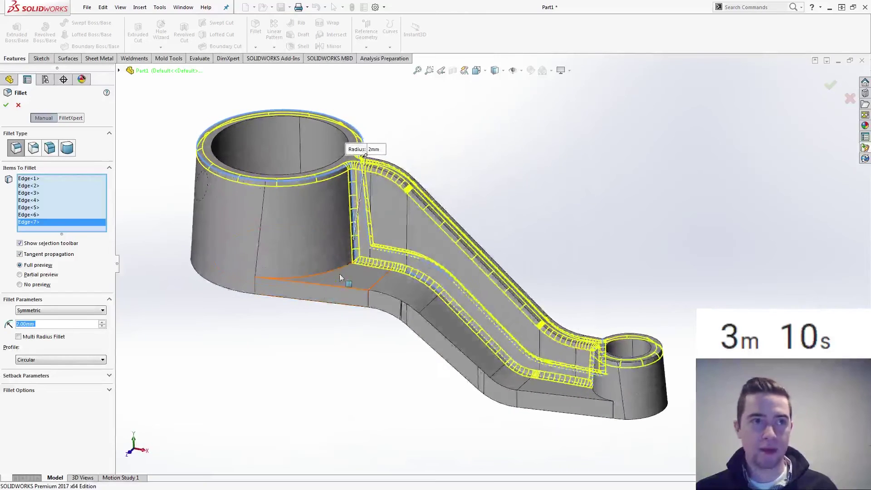
click(337, 269)
middle_drag(405, 318, 426, 247)
click(427, 248)
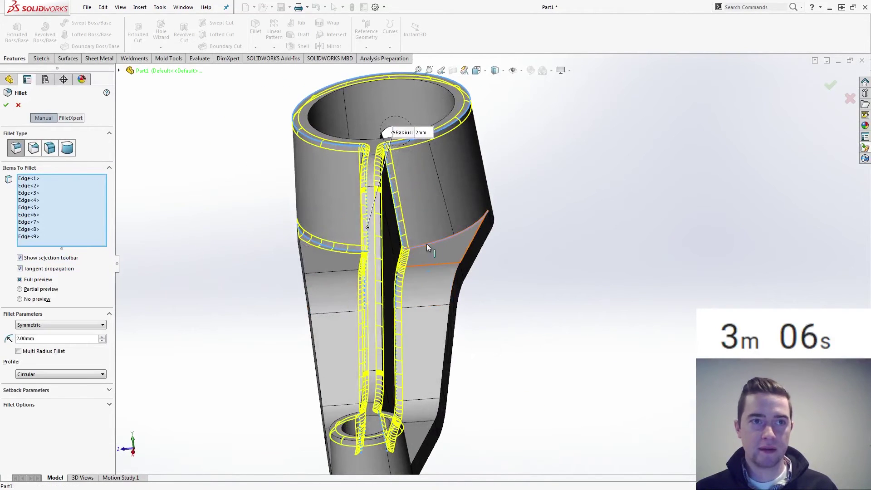
middle_drag(416, 390, 529, 360)
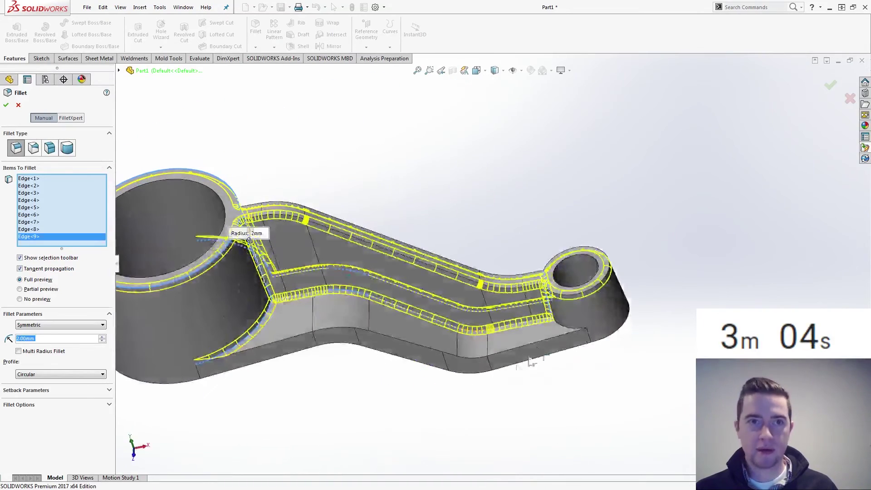
click(564, 330)
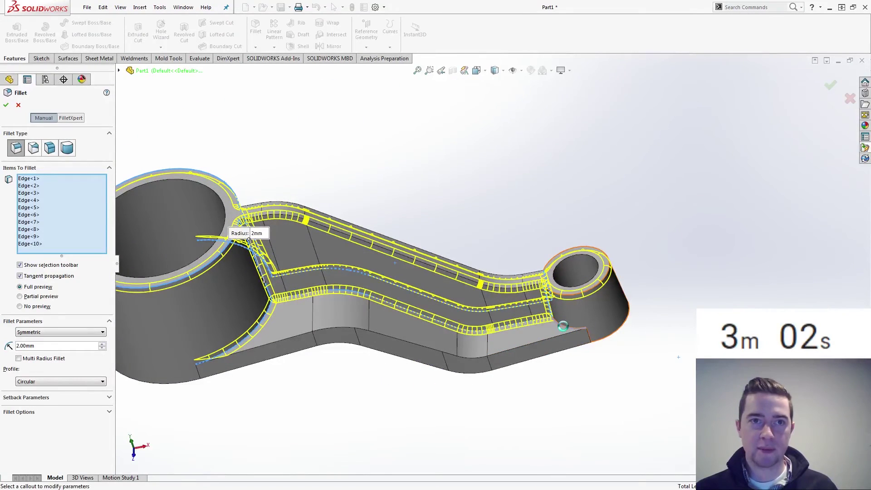
middle_drag(570, 331, 365, 388)
click(363, 388)
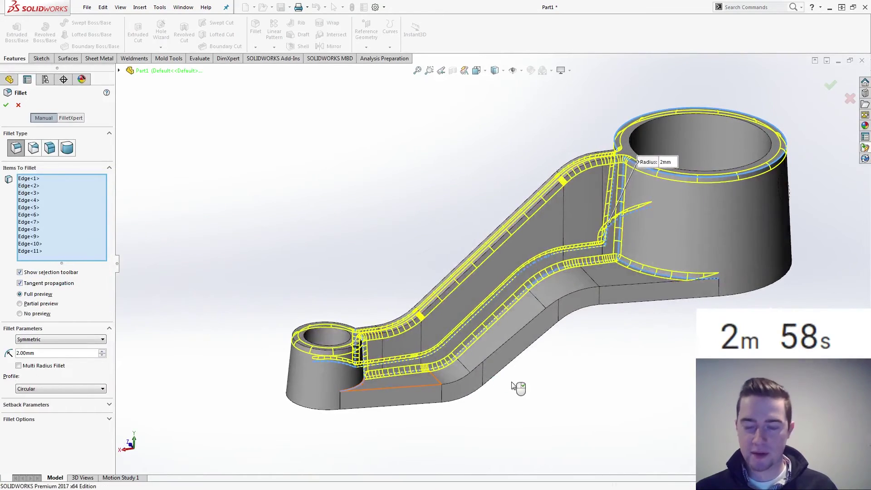
middle_drag(510, 382, 450, 401)
click(7, 105)
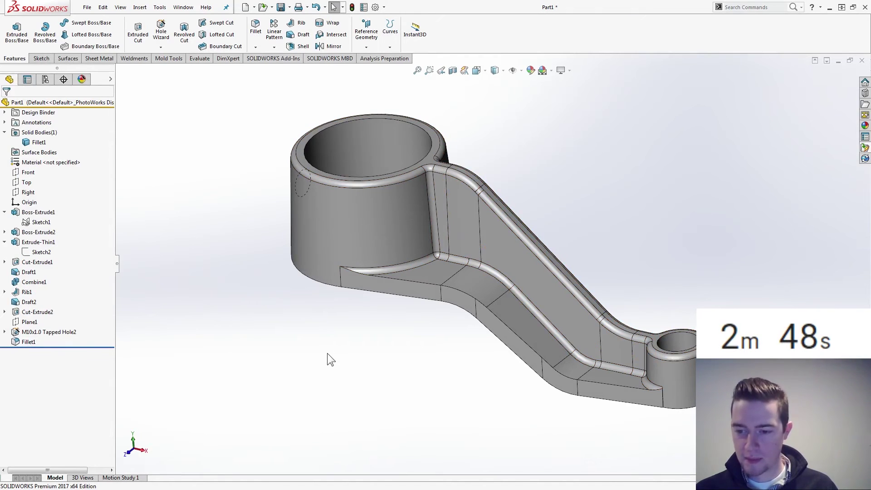
Reopen the 2 mm fillet to review its selected edges and close it again.
click(29, 341)
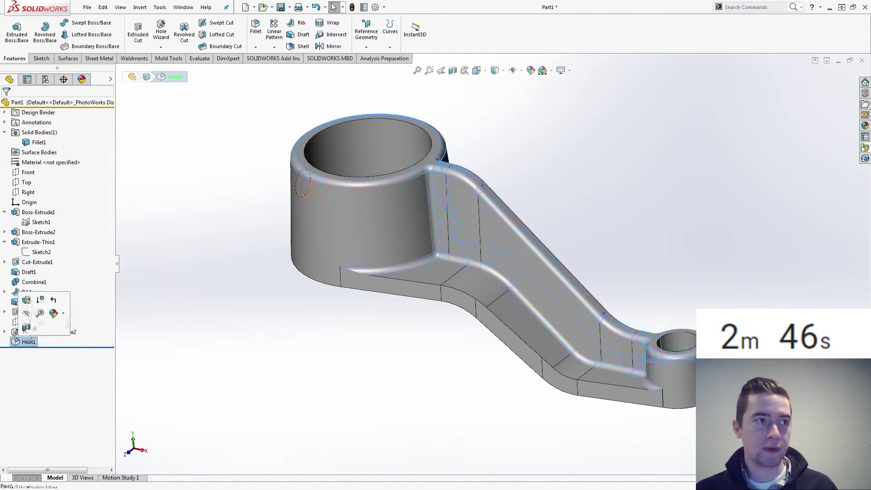
click(26, 300)
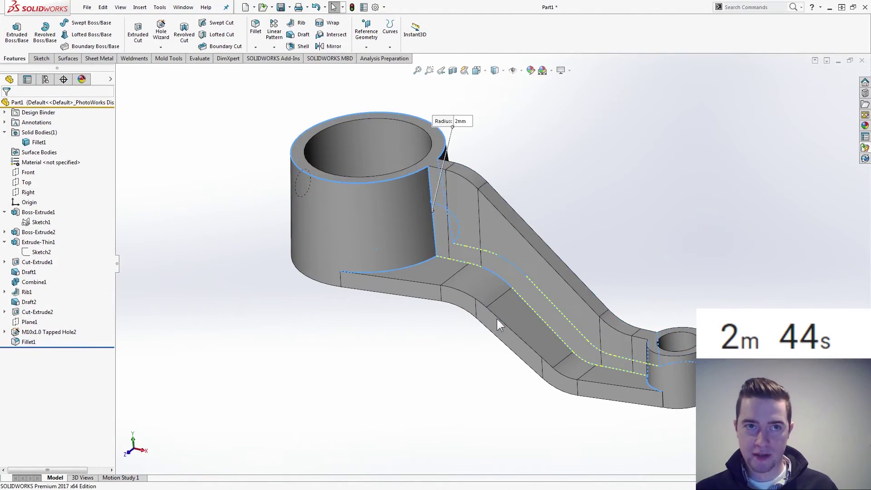
click(521, 345)
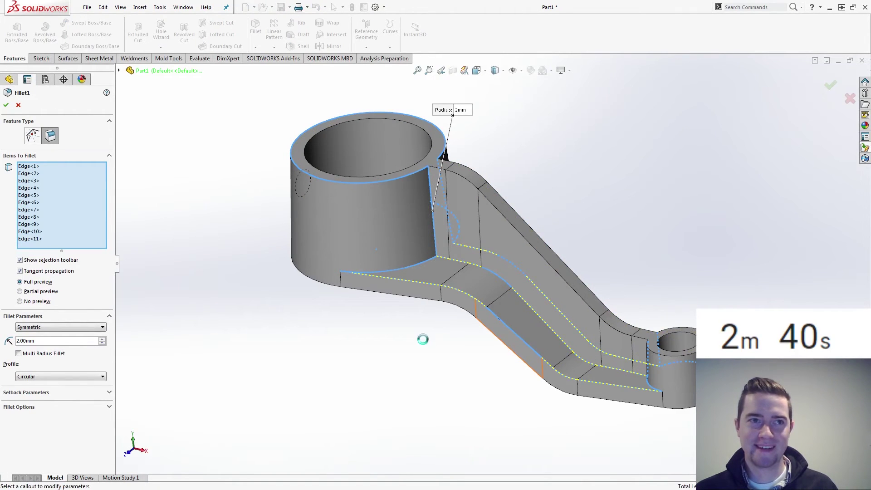
click(6, 105)
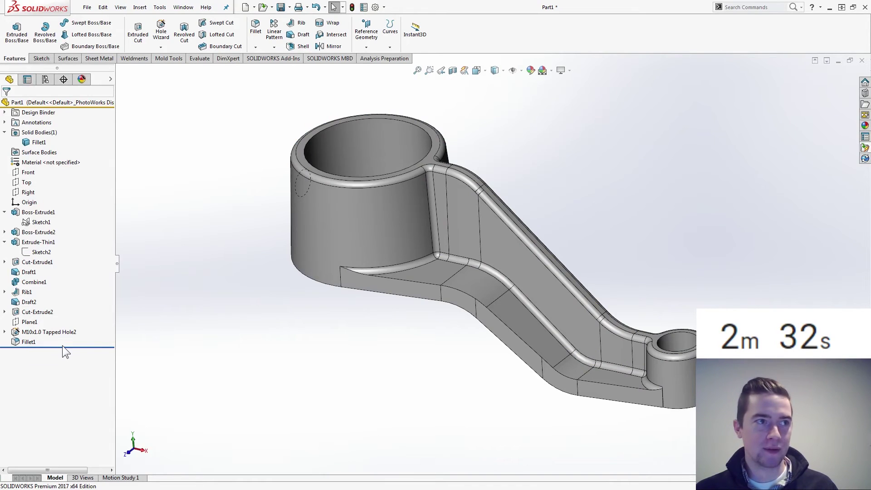
Insert a 2 mm fillet along the arm's two long upper outer edges ahead of the existing fillet, and roll the model forward.
click(28, 342)
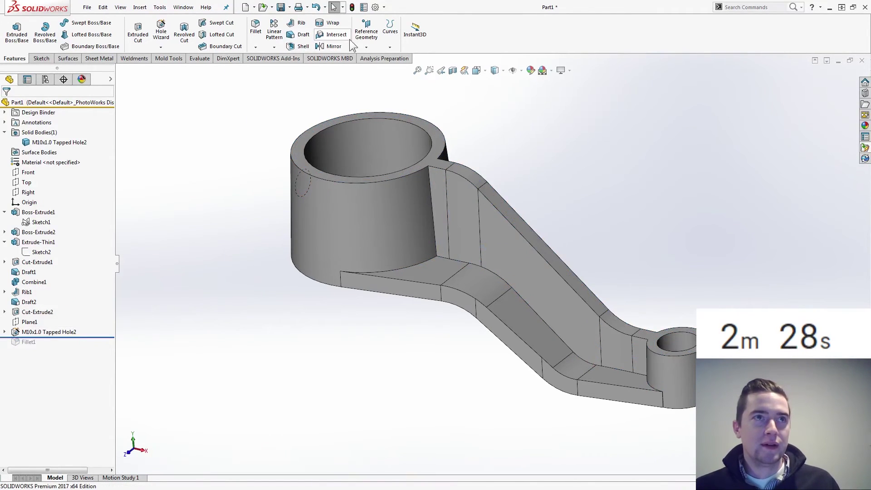
click(493, 314)
mouse_move(572, 319)
middle_down()
mouse_move(581, 306)
mouse_move(570, 311)
middle_up()
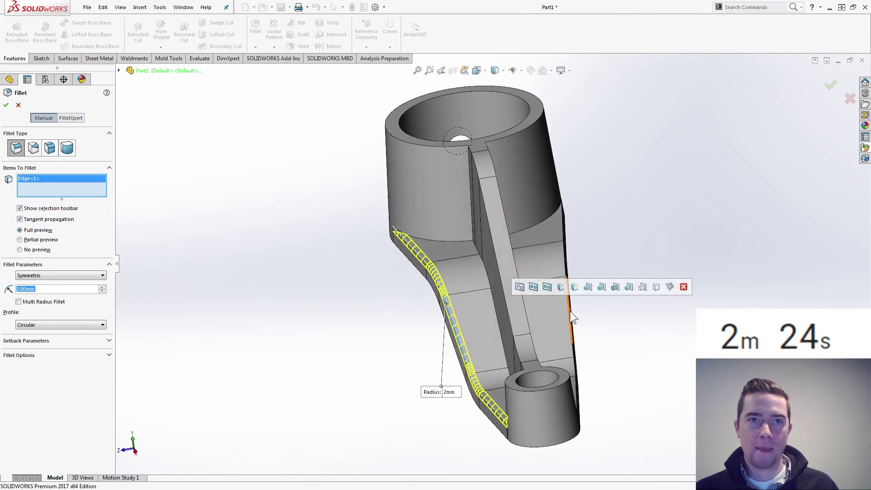
click(570, 311)
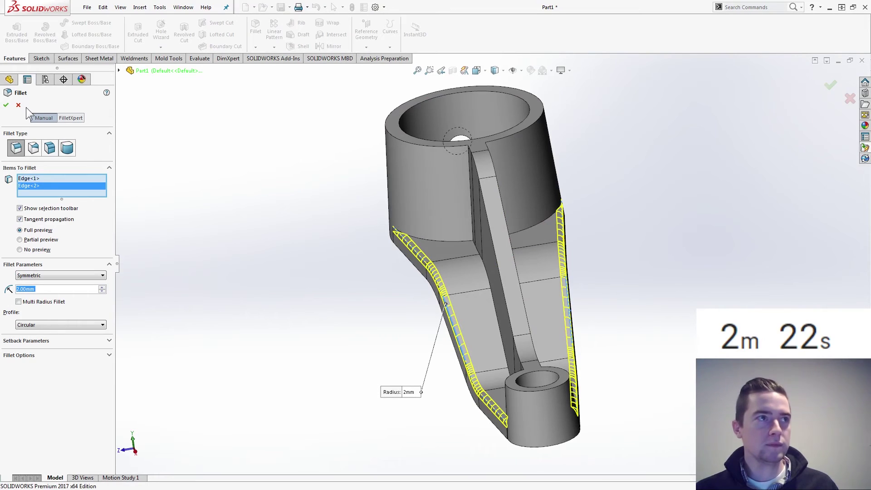
click(7, 106)
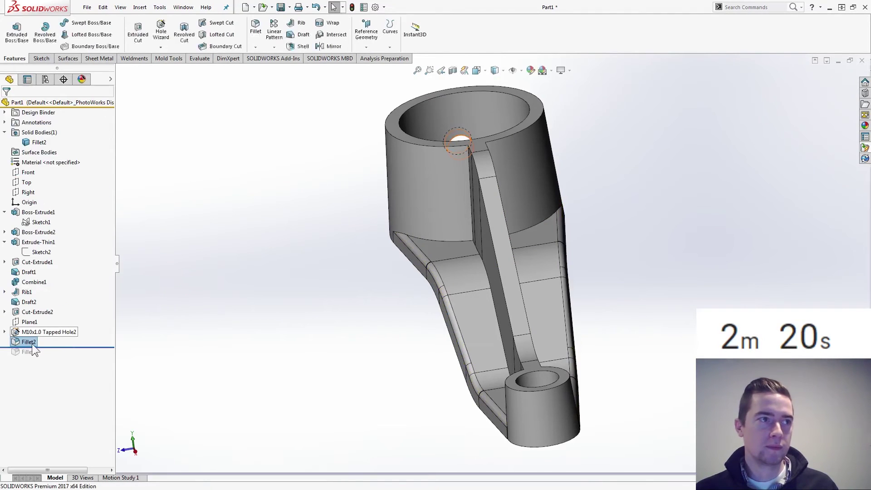
drag(44, 348, 117, 369)
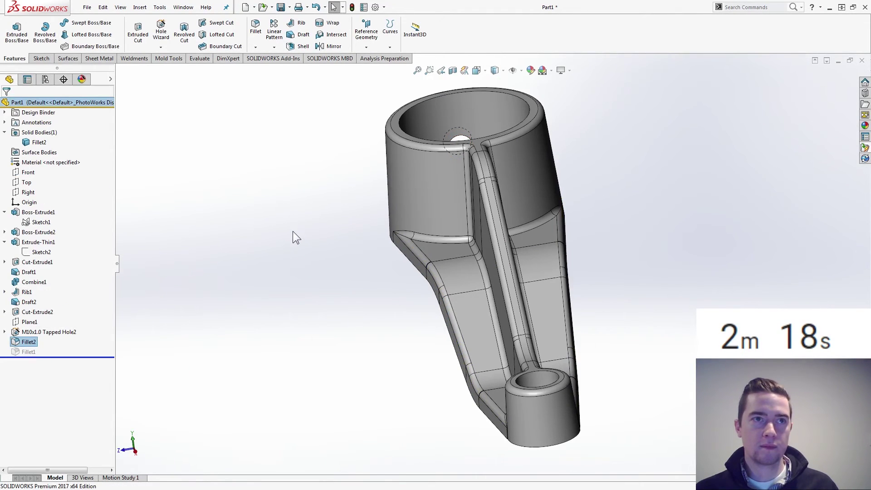
Examine the arm-edge fillets up close where they run into the small boss, and check the whole part in isometric view.
key(ctrl+7)
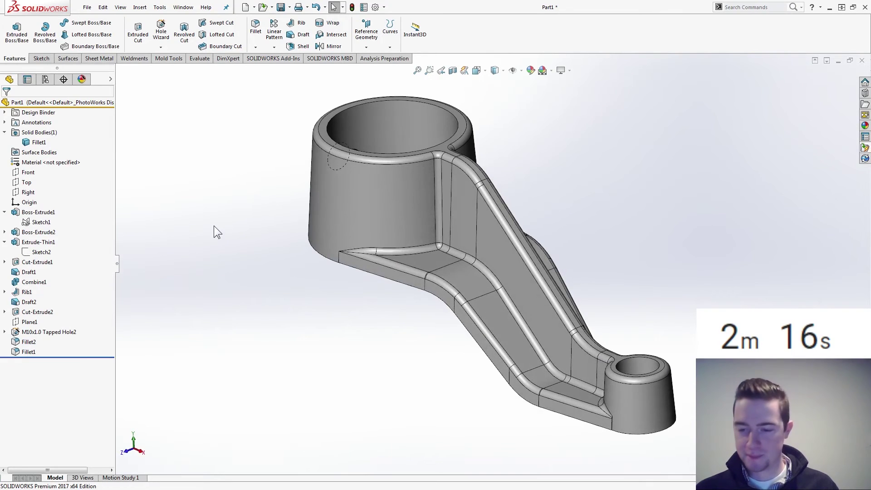
key(Left)
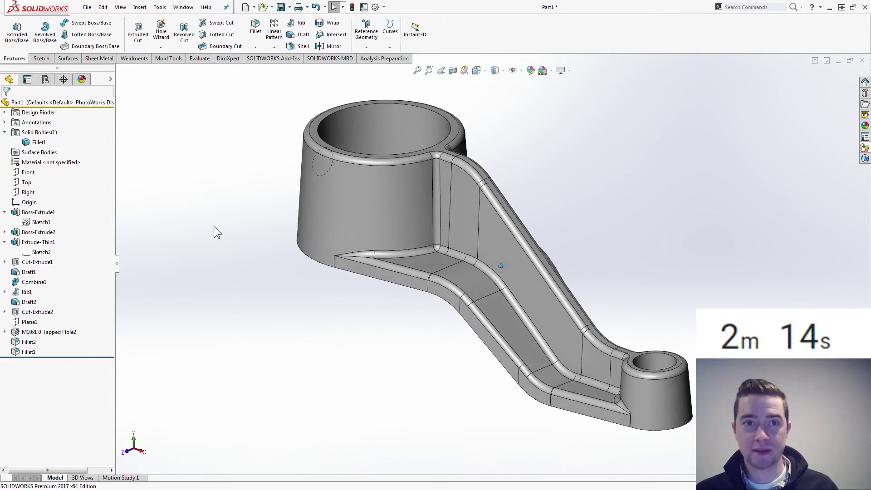
scroll(214, 225, down, 2)
scroll(211, 243, down, 8)
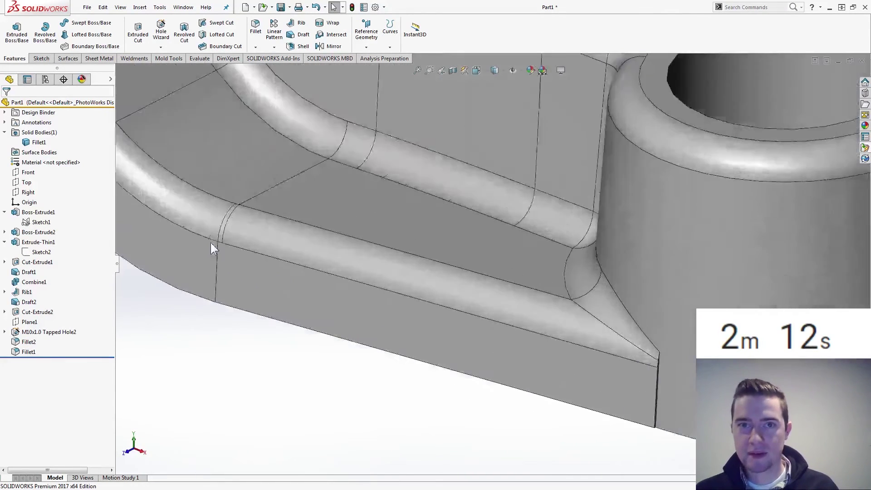
scroll(211, 244, down, 3)
key(f)
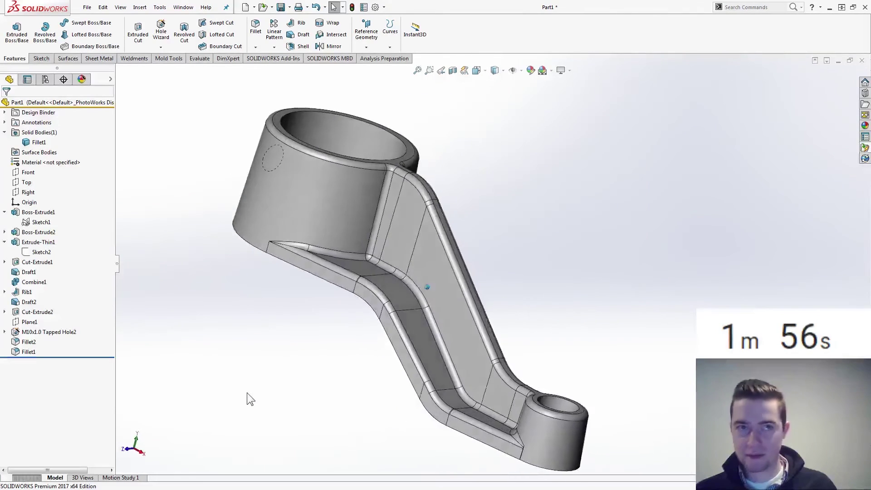
key(ctrl+7)
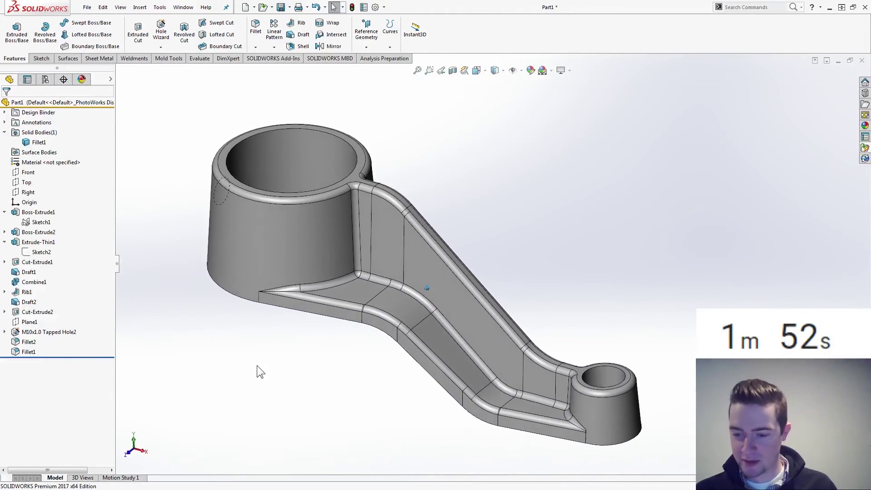
Switch to Acrobat Reader to check the Model Mania 2009 phase 1 and phase 2 drawings, and return to SOLIDWORKS.
key(alt+Tab)
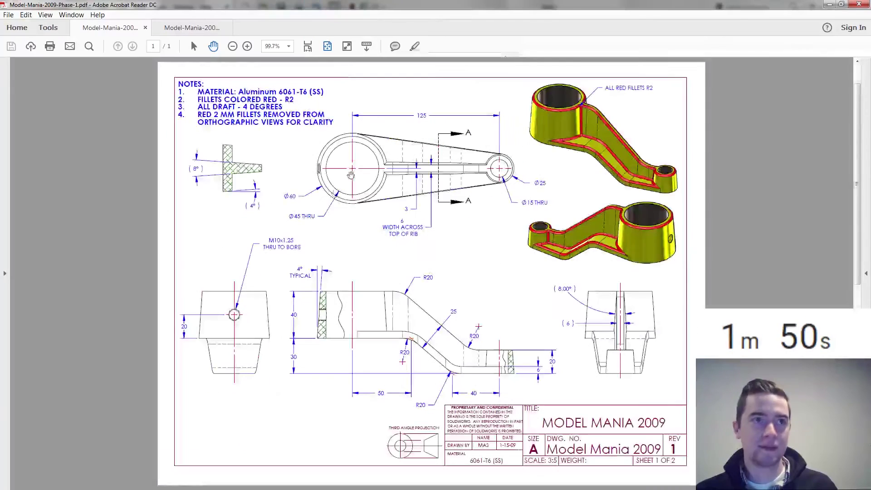
click(191, 32)
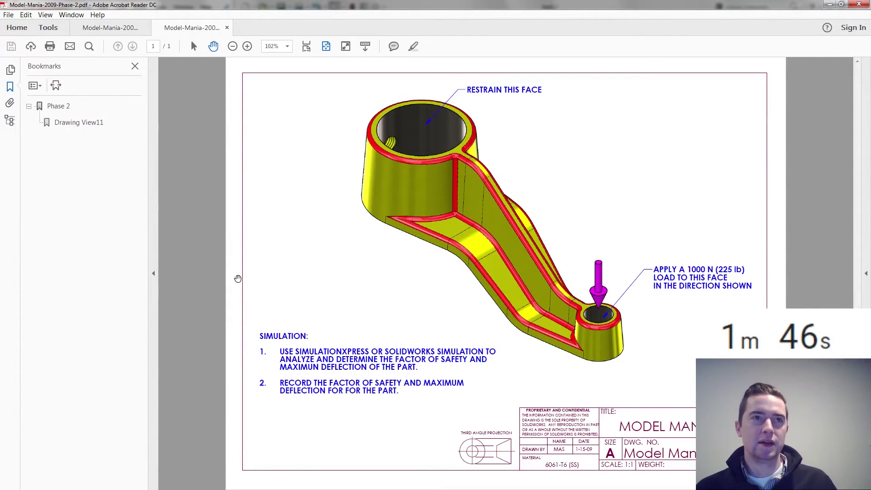
key(ctrl+Tab)
key(alt+Tab)
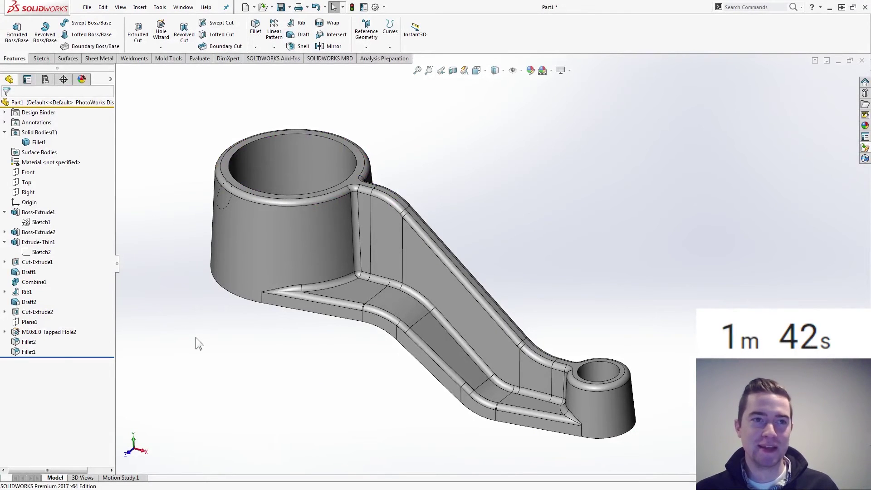
Assign the aluminium alloy 6061-T6 (SS) from the SOLIDWORKS Materials library to the part.
right_click(45, 160)
click(85, 169)
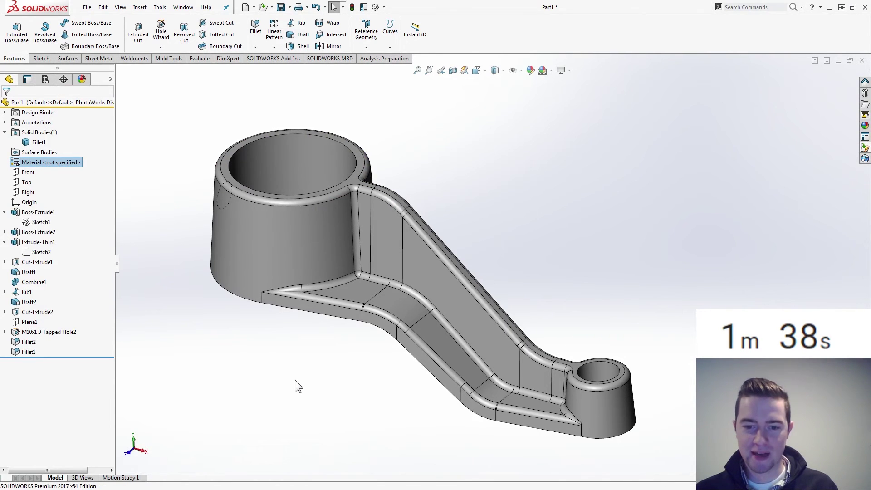
click(278, 141)
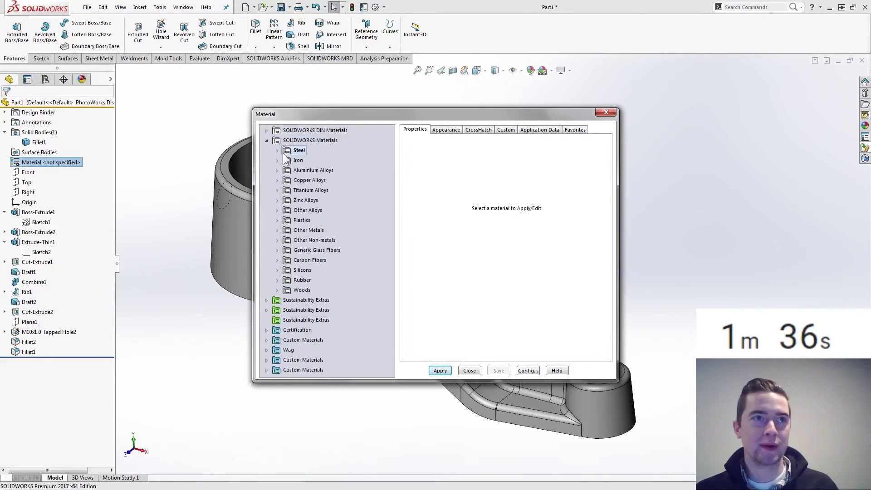
click(281, 172)
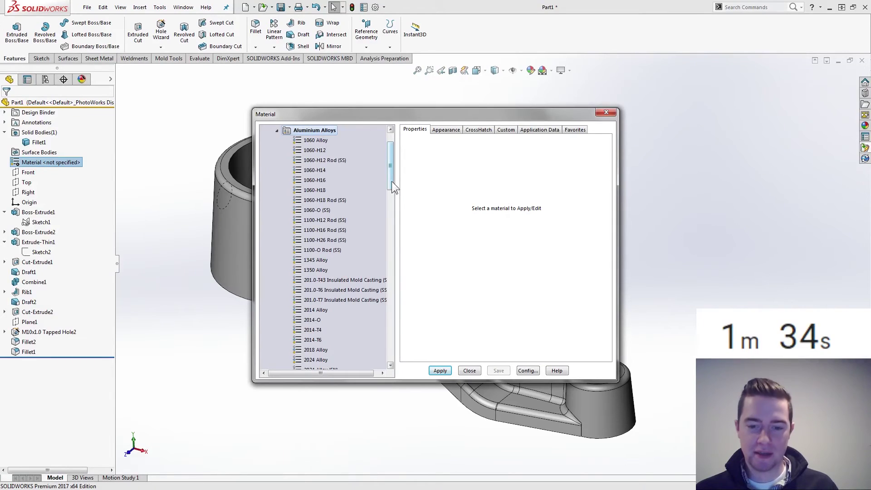
drag(391, 181, 390, 279)
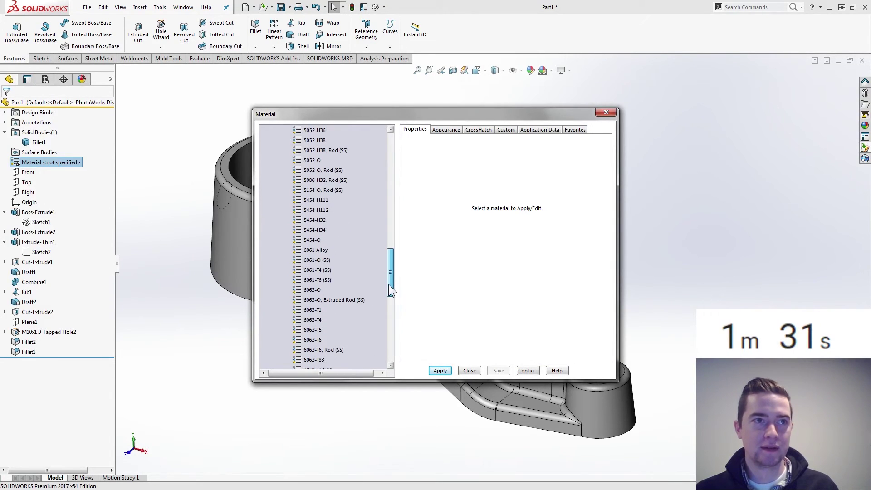
click(316, 279)
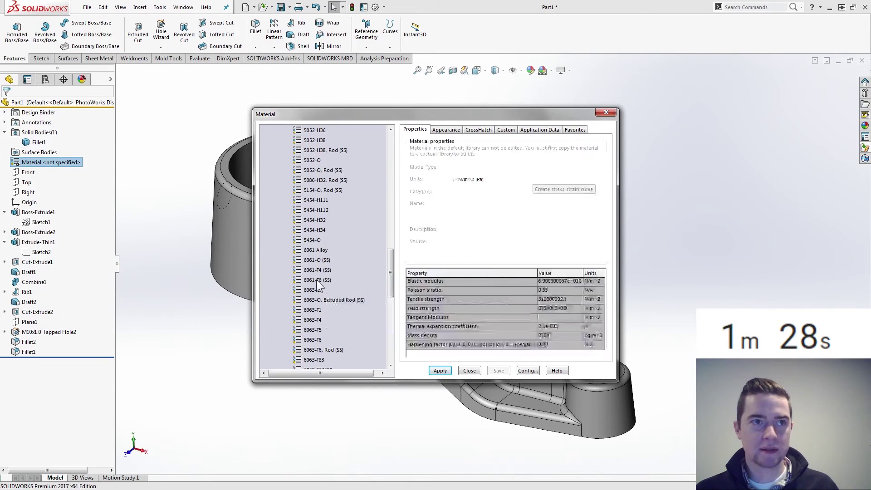
click(440, 369)
click(469, 369)
middle_drag(568, 238, 546, 338)
middle_drag(568, 278, 578, 271)
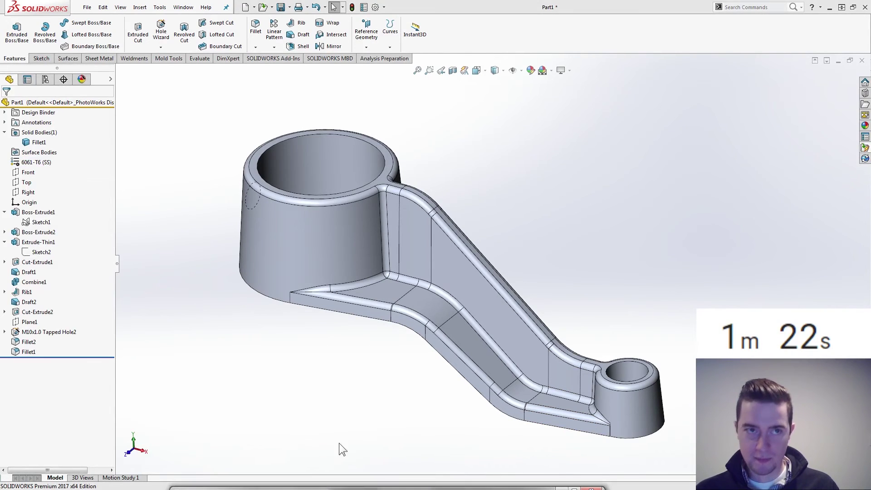
Read the restraint and load requirements on the phase 2 drawing in Acrobat Reader, and move its window off the model.
key(alt+Tab)
click(188, 28)
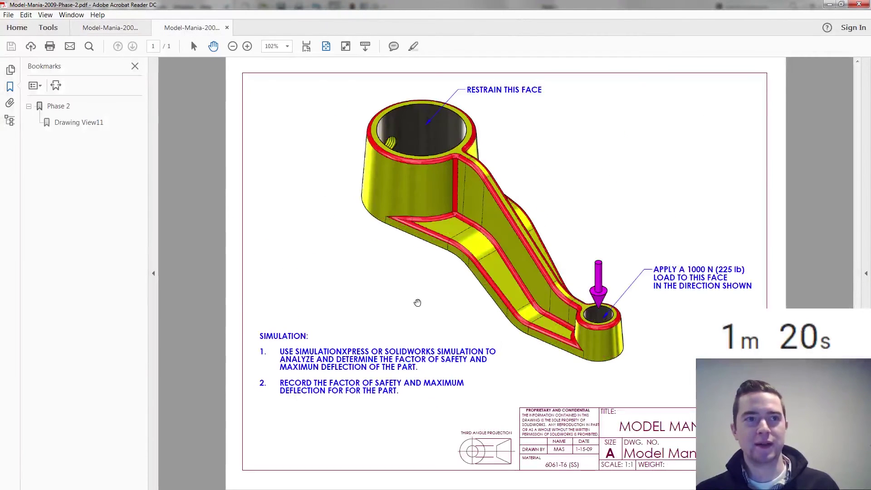
click(153, 273)
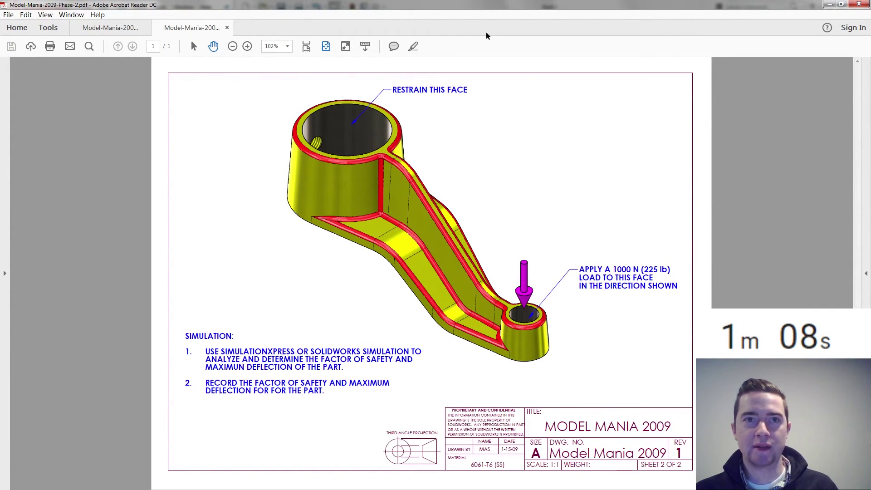
double_click(480, 7)
drag(516, 201, 510, 489)
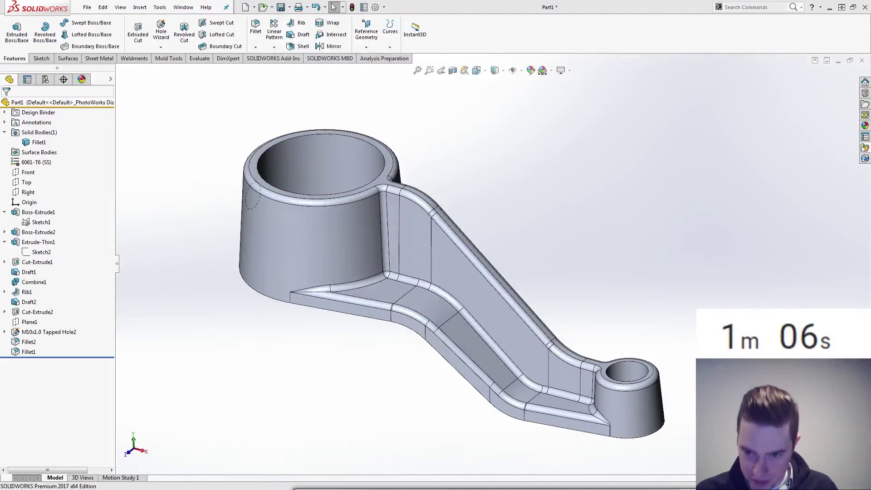
Start a SimulationXpress study and apply a fixed geometry fixture to the inner face of the large boss's bore.
click(160, 7)
mouse_move(175, 33)
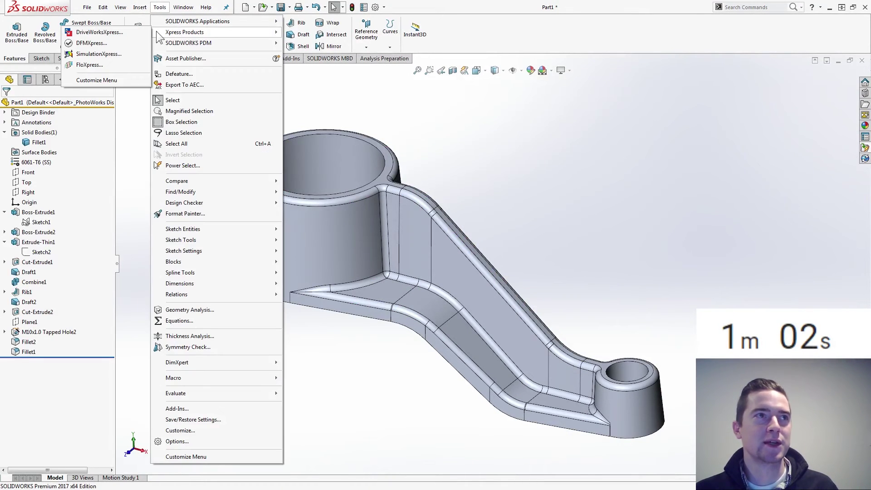
click(116, 50)
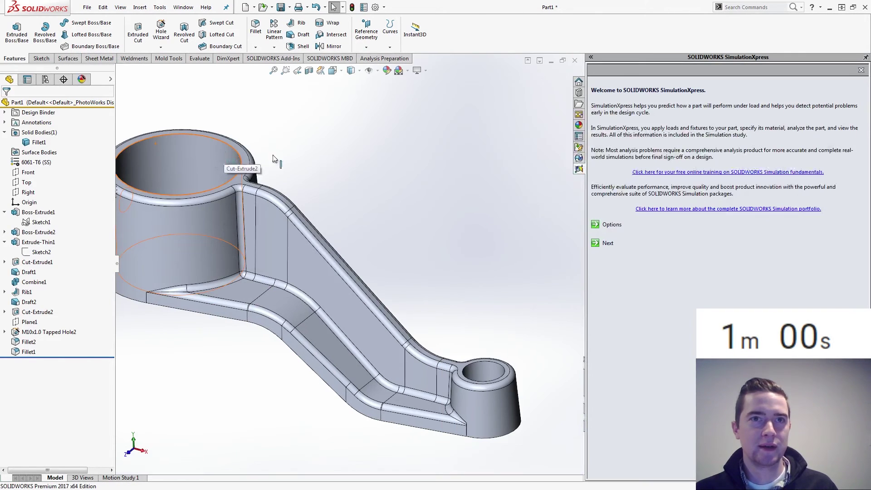
click(610, 244)
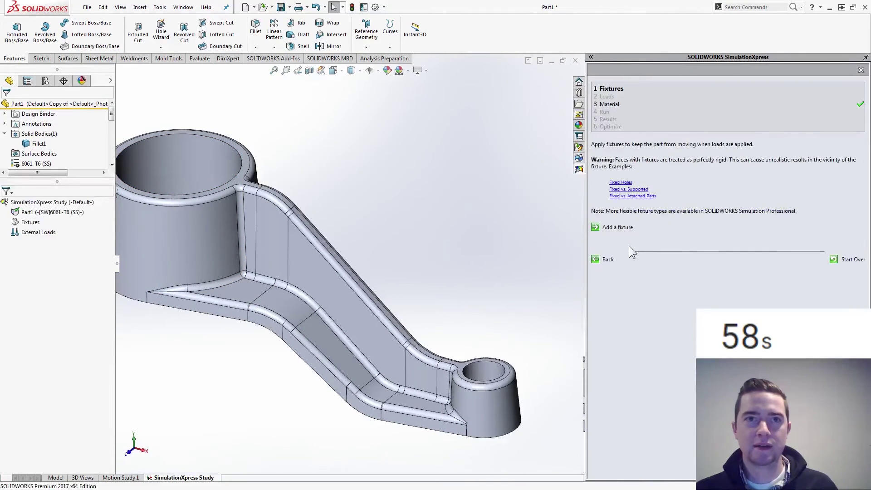
click(195, 160)
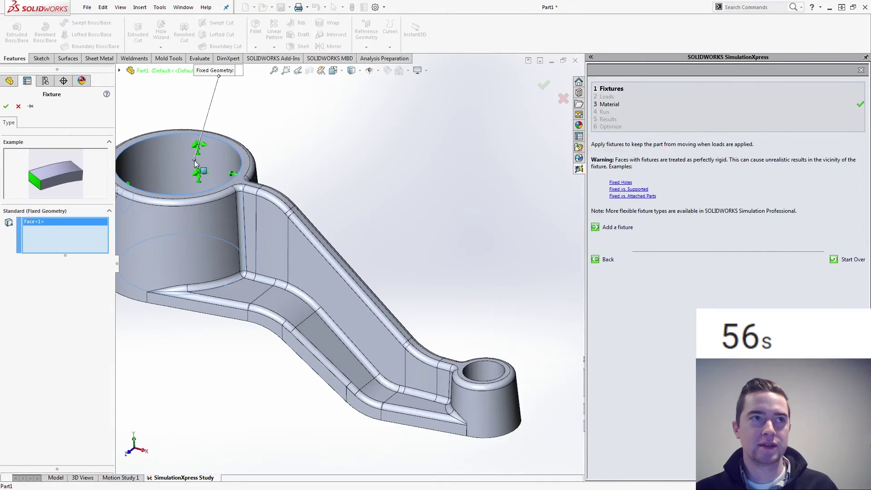
click(6, 106)
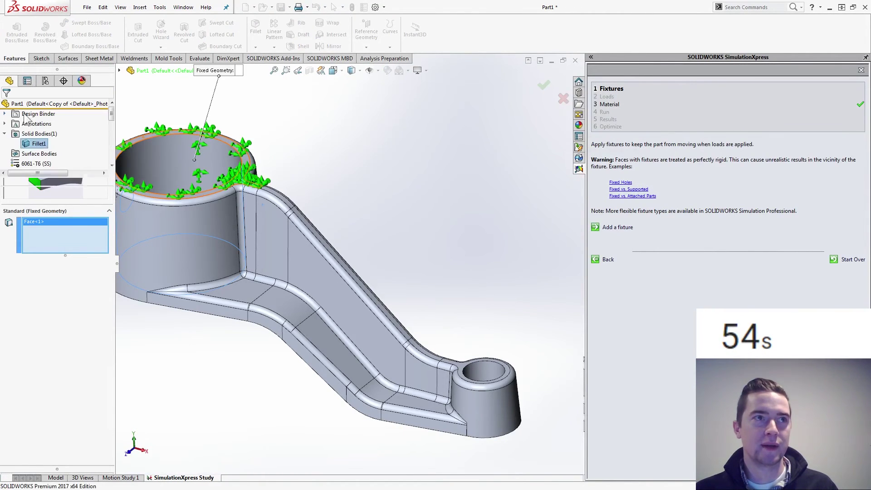
Add a 1000 N force on the small boss's bore face, directed normal to the Top plane and reversed to act downward.
click(608, 264)
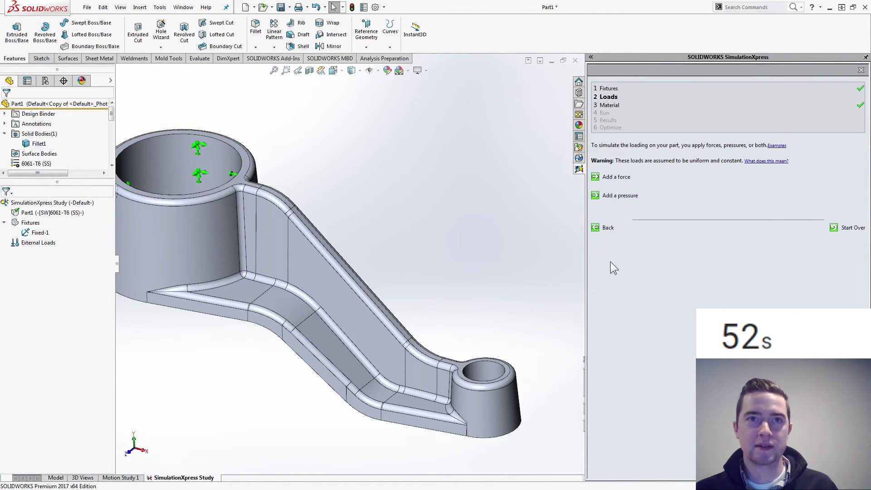
click(607, 177)
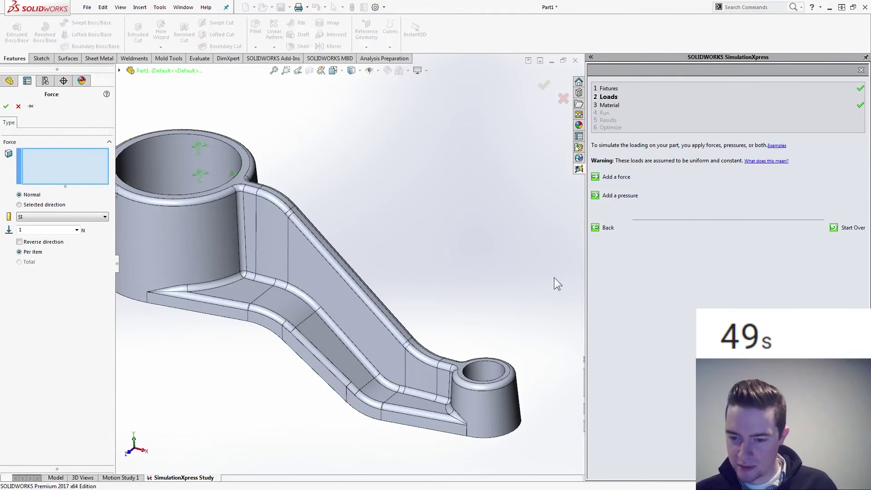
click(485, 370)
click(43, 205)
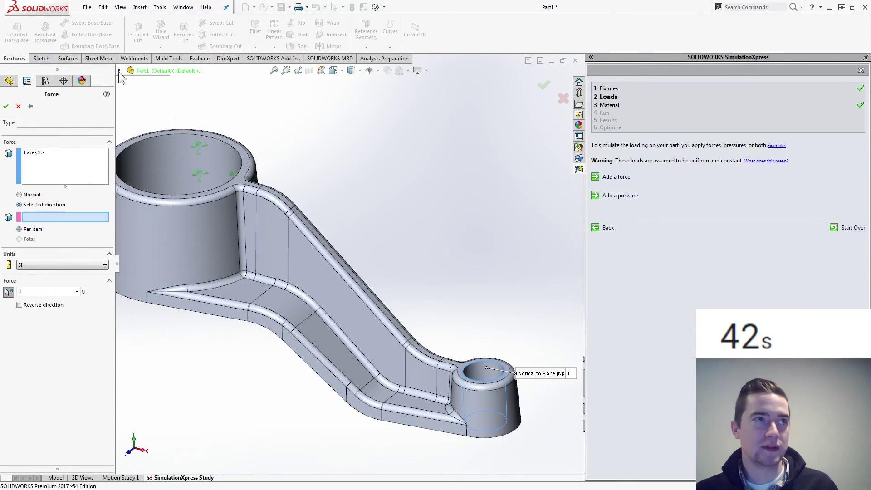
click(145, 71)
click(152, 141)
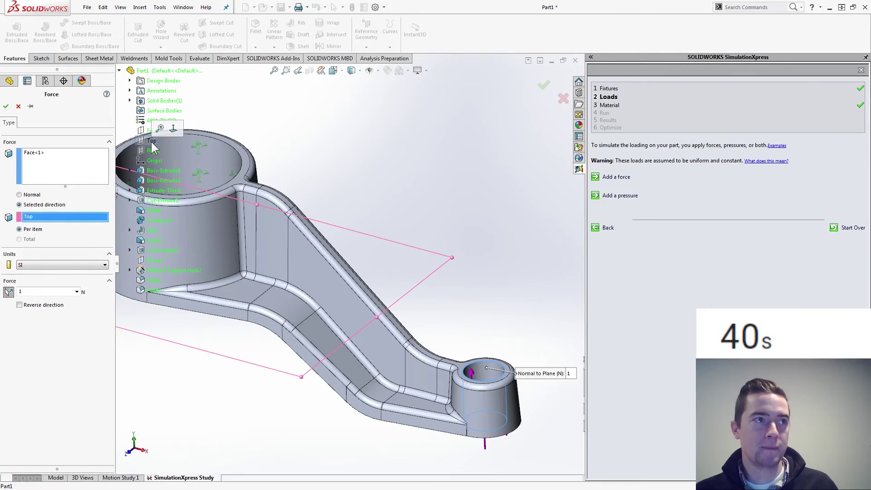
click(19, 305)
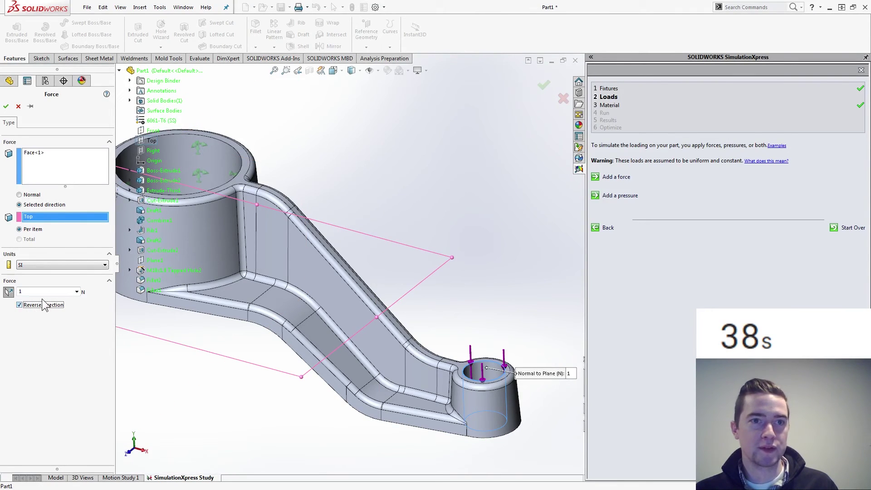
text(1000)
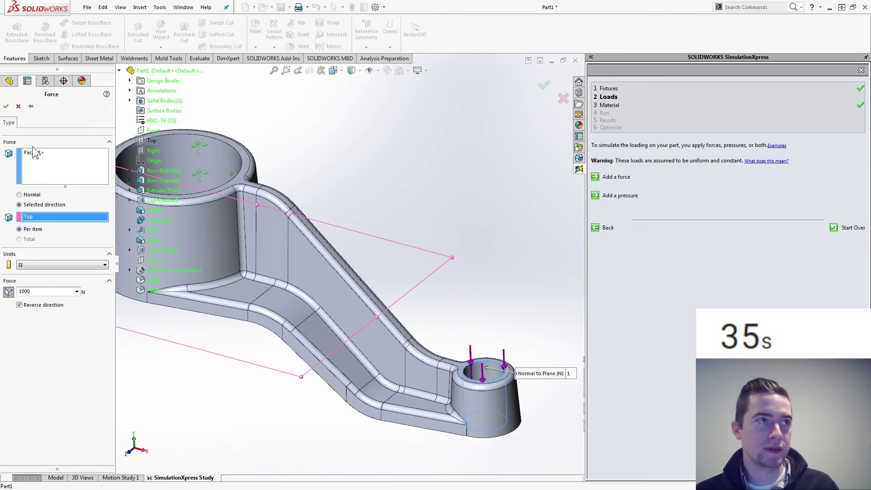
click(6, 106)
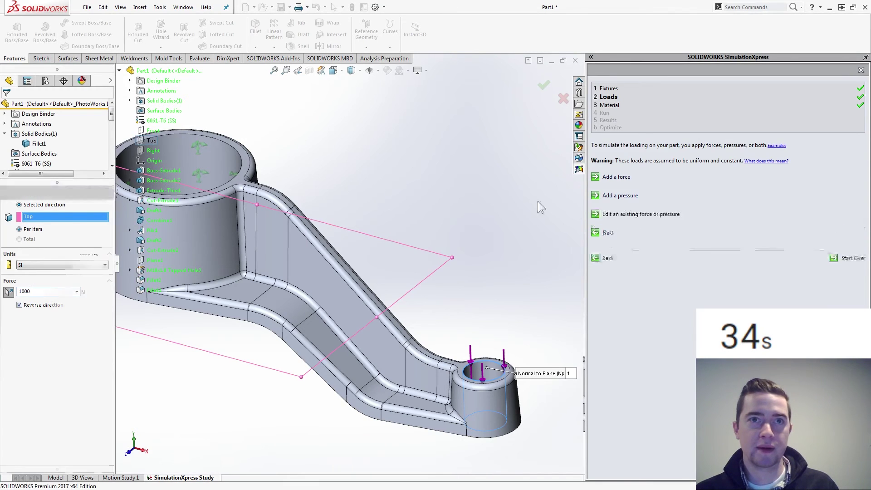
Run the simulation with the assigned material, and display its displacement plot after accepting the deformation.
click(615, 233)
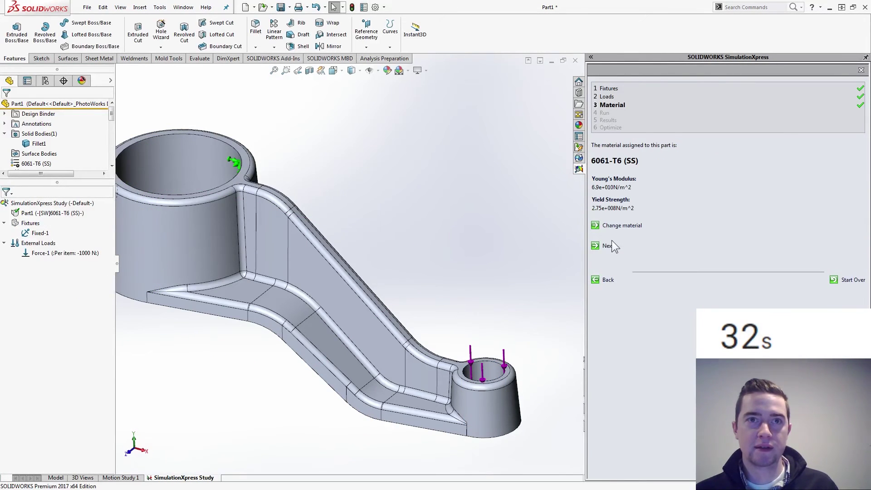
click(614, 245)
click(622, 195)
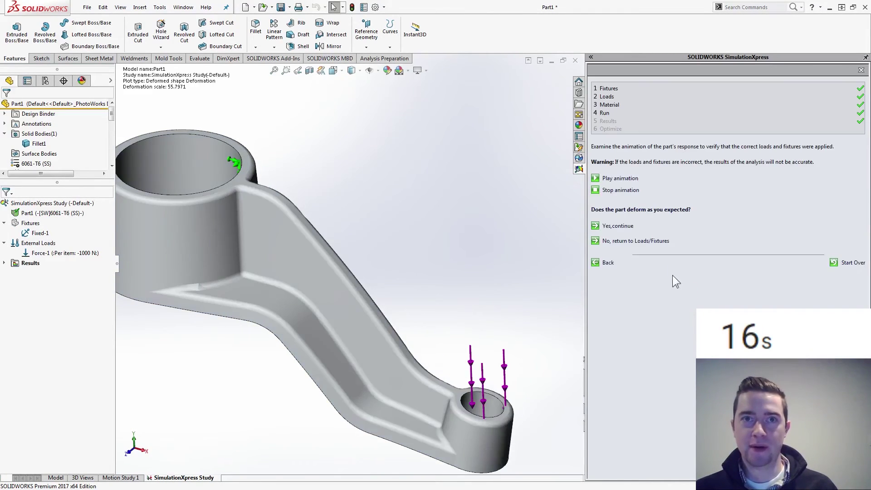
click(618, 226)
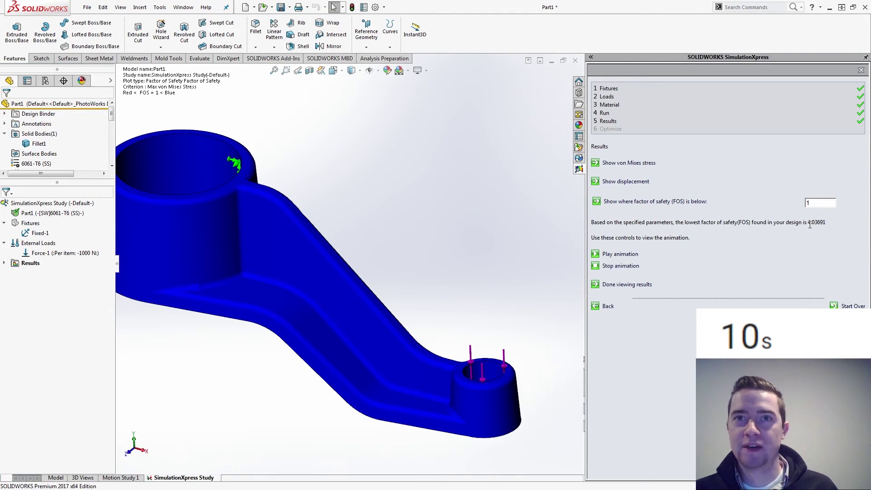
click(621, 182)
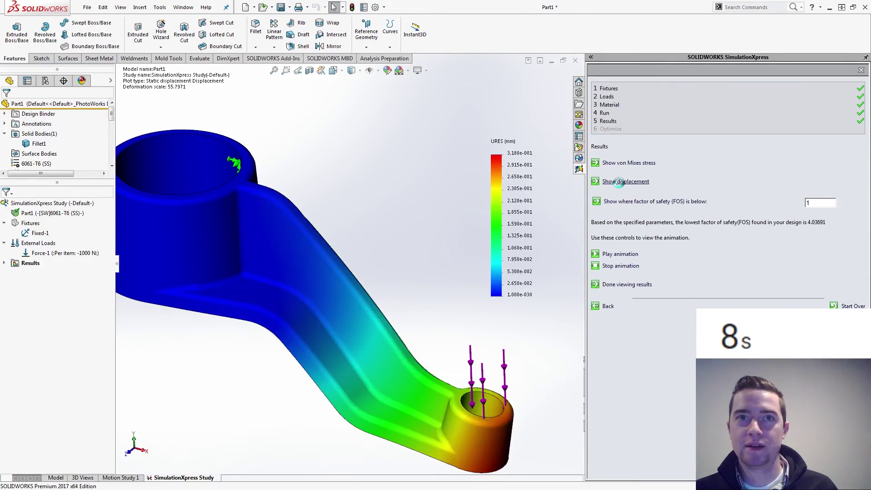
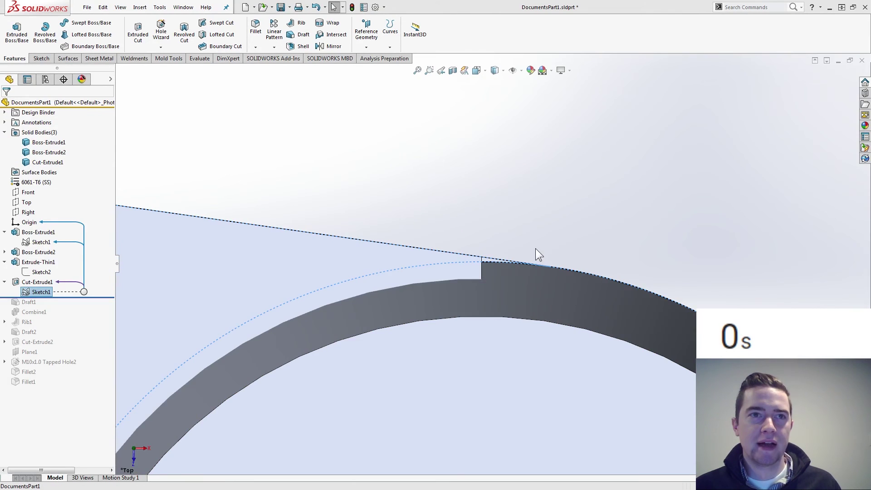
Extend the arm's Extrude-Thin1 path sketch with a horizontal line about 5.9 mm long from its endpoint in the small boss, and exit the sketch.
scroll(495, 272, down, 2)
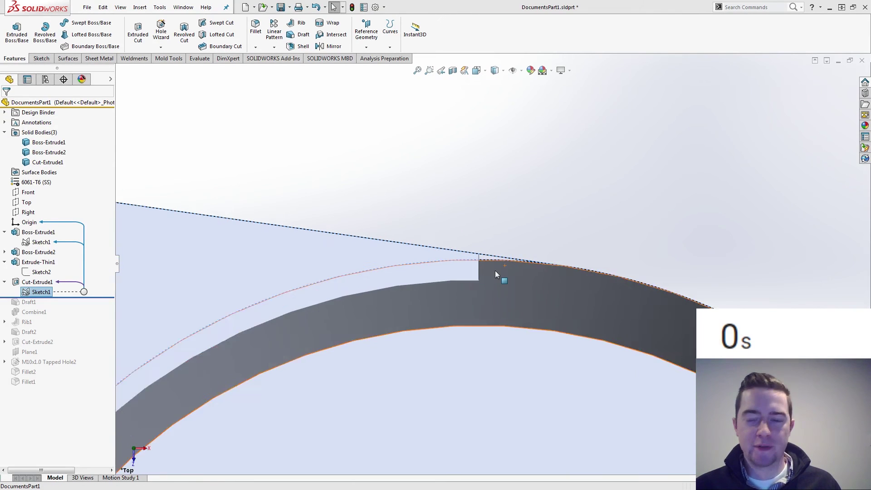
scroll(471, 258, down, 3)
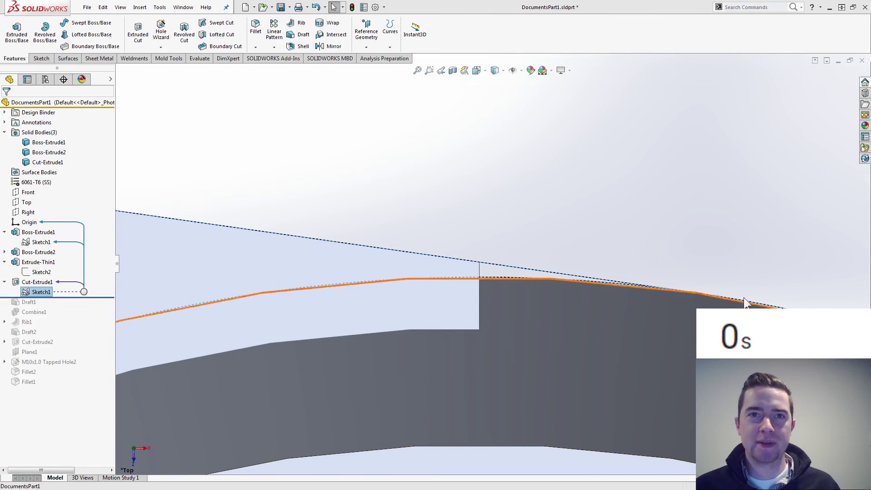
scroll(548, 252, up, 5)
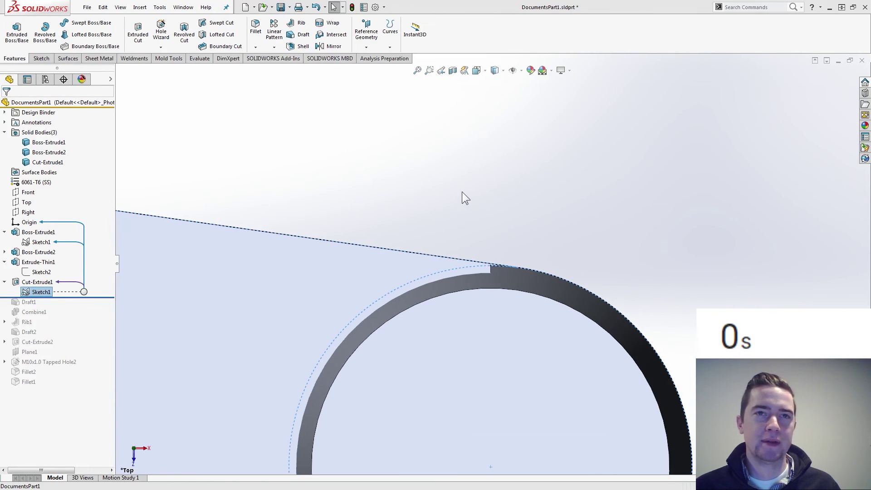
scroll(409, 218, up, 3)
mouse_move(409, 218)
middle_down()
mouse_move(419, 211)
mouse_move(393, 213)
middle_up()
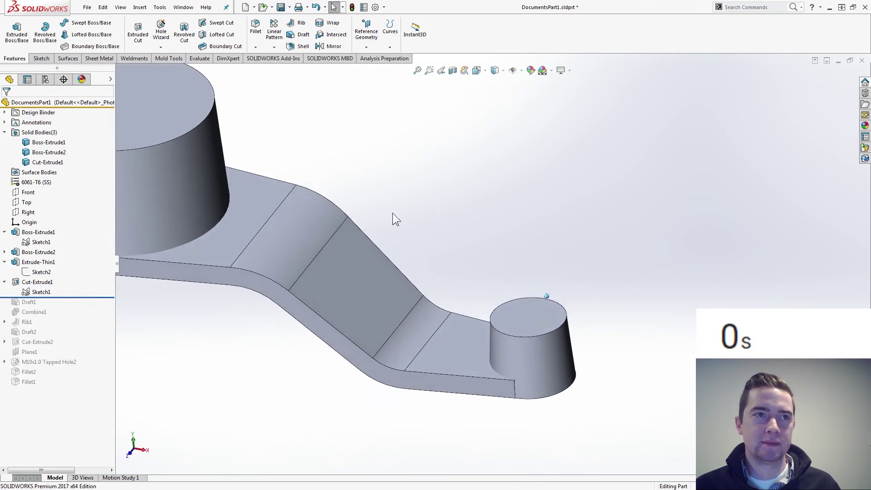
click(36, 271)
click(41, 229)
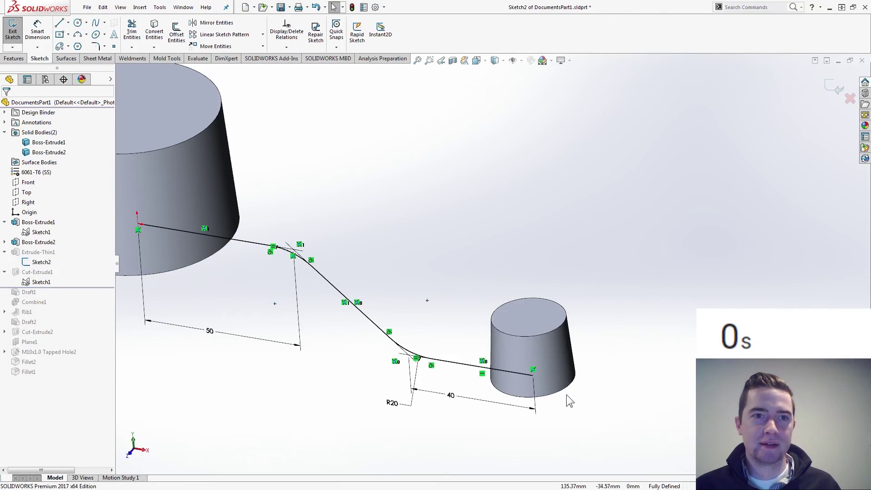
scroll(522, 354, down, 4)
click(59, 22)
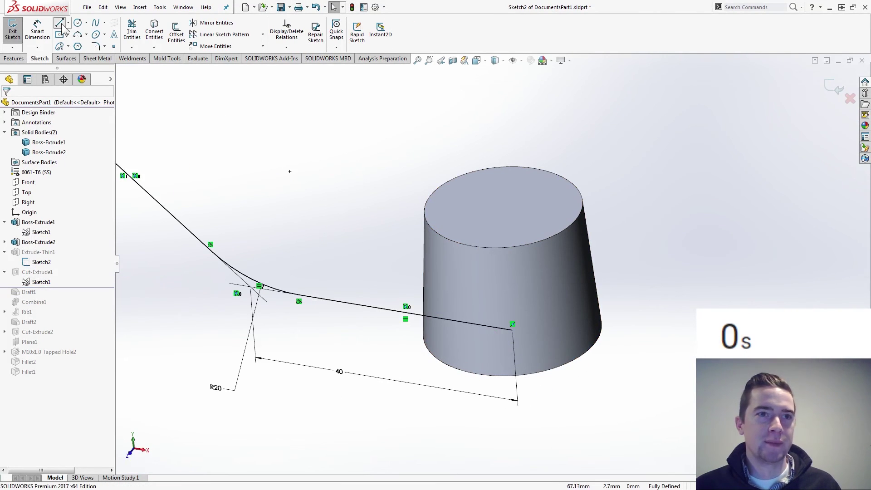
click(513, 330)
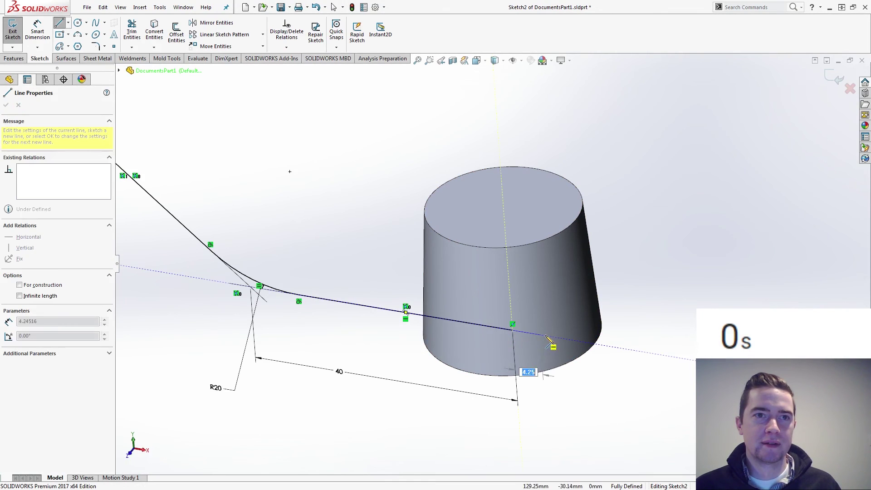
click(551, 337)
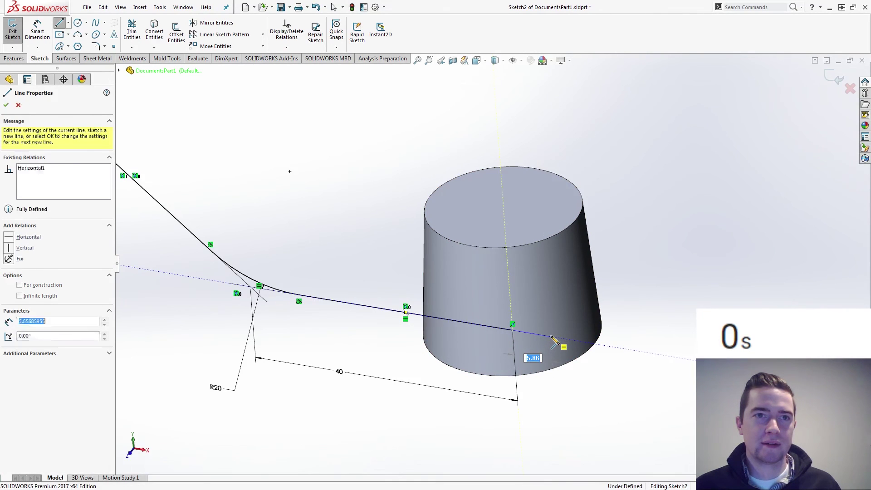
key(Escape)
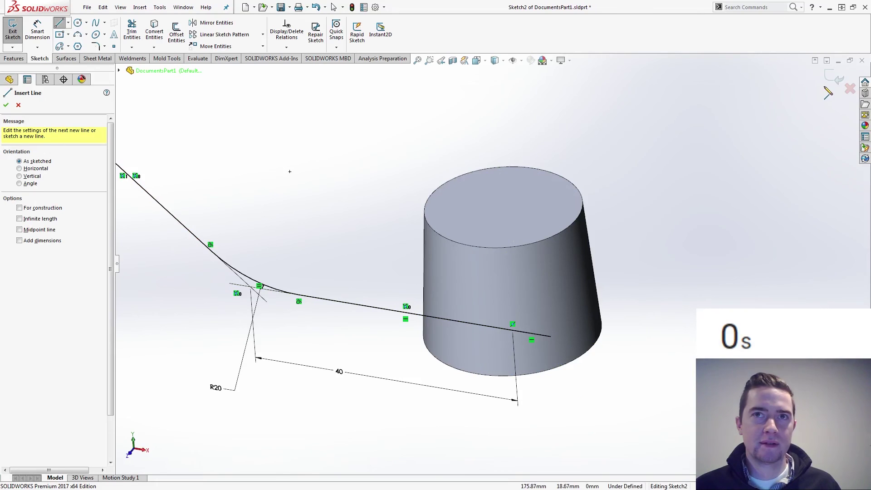
click(835, 78)
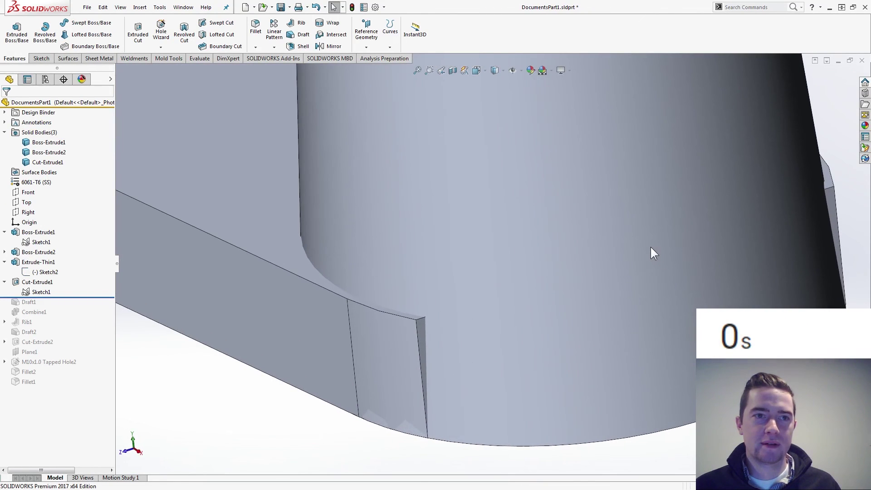
Roll forward past Draft1 and add the arm's two short lower edges beside the small boss to its parting lines.
drag(72, 299, 68, 304)
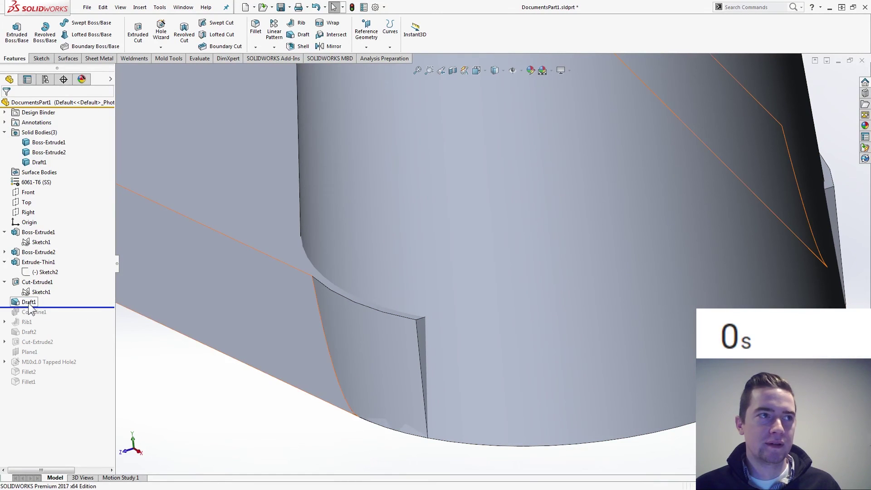
click(30, 301)
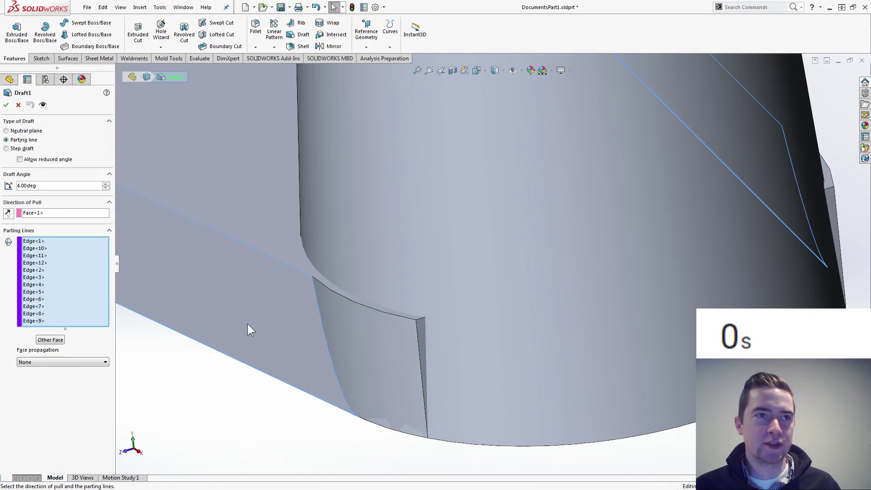
click(379, 426)
scroll(407, 410, up, 3)
scroll(444, 395, up, 2)
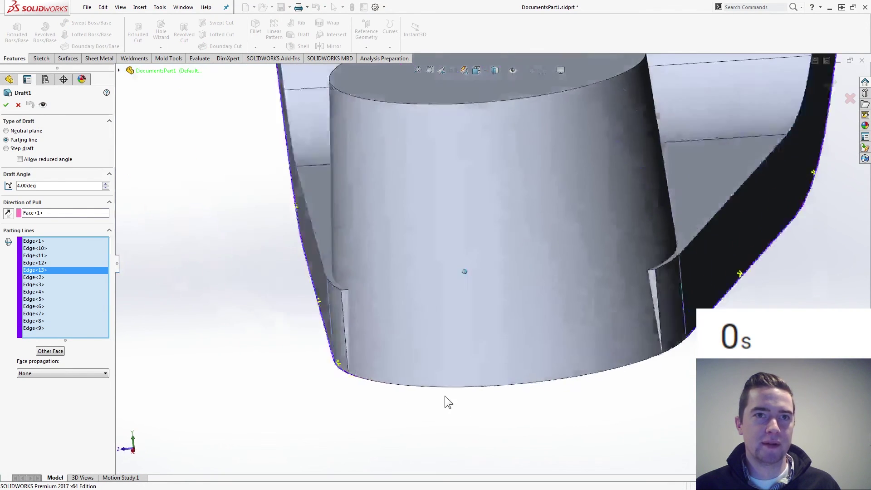
middle_drag(445, 395, 618, 416)
click(580, 421)
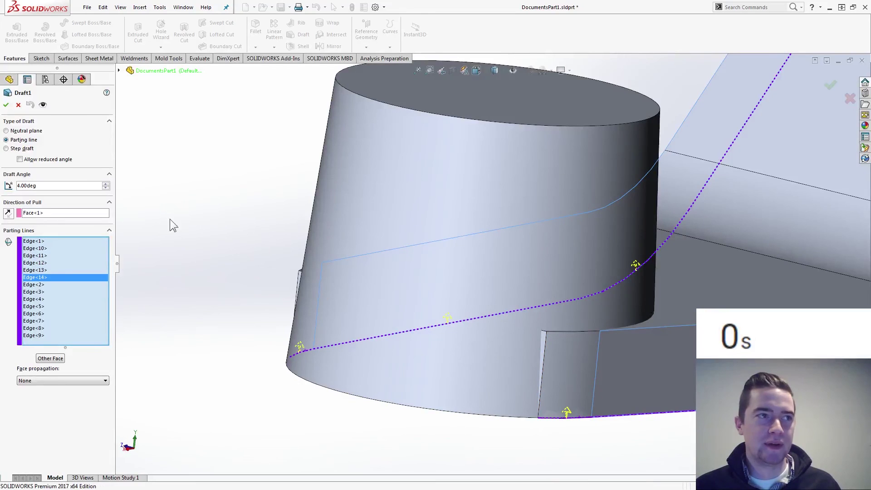
click(7, 105)
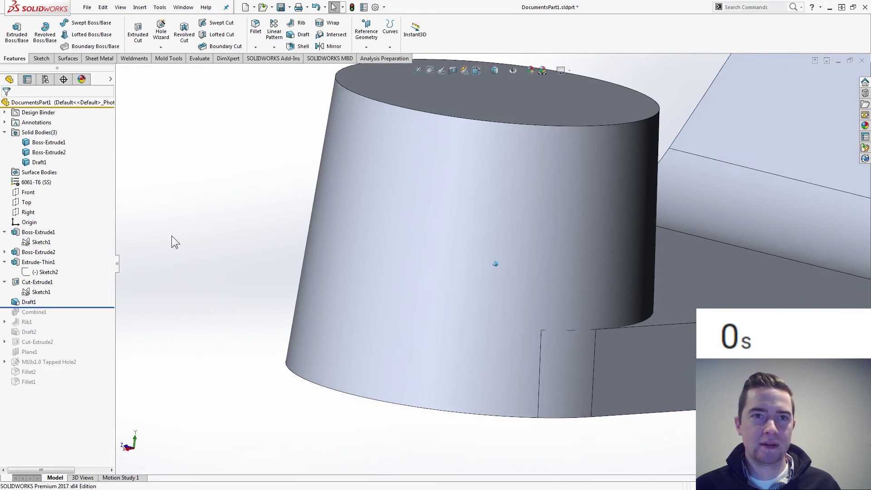
Roll the model forward through Combine1 and Rib1, and on to the end of the feature history.
middle_drag(171, 235, 153, 257)
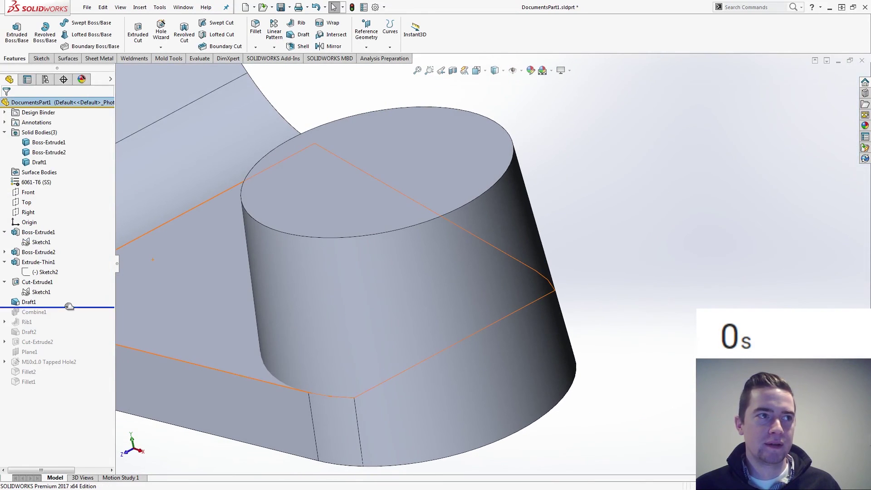
drag(66, 307, 63, 317)
middle_drag(614, 357, 170, 319)
scroll(620, 315, up, 2)
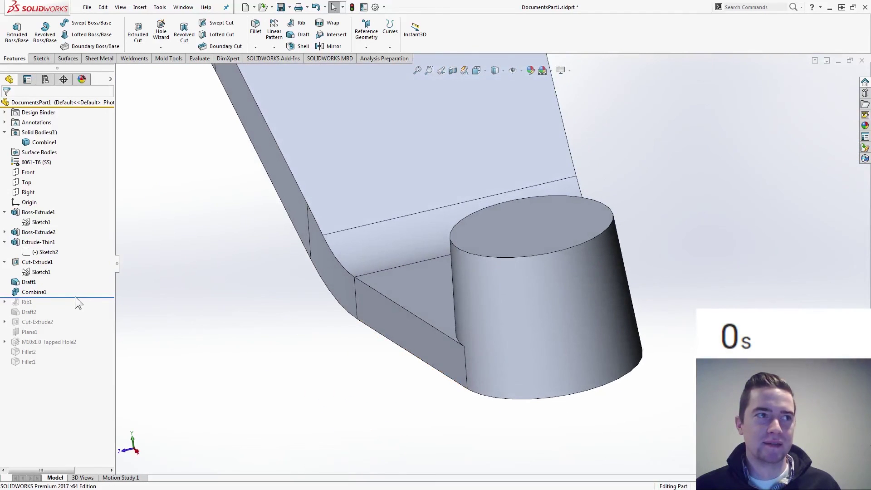
drag(78, 299, 79, 307)
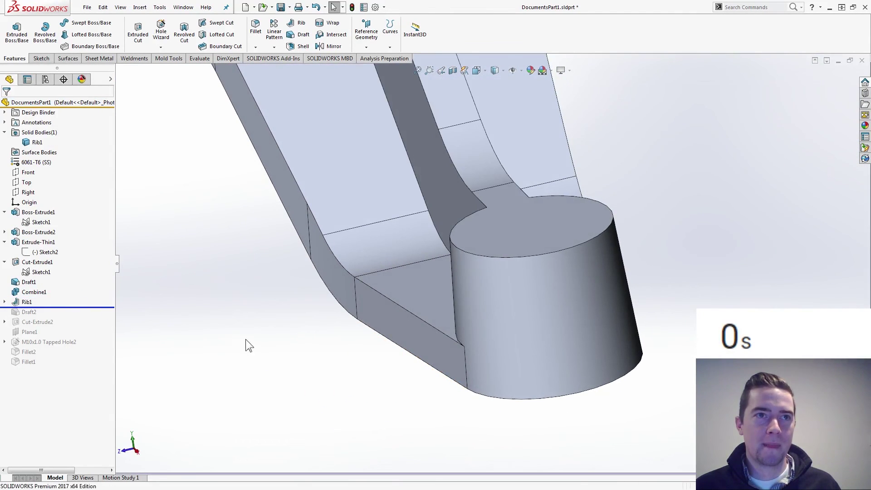
right_click(87, 308)
click(132, 325)
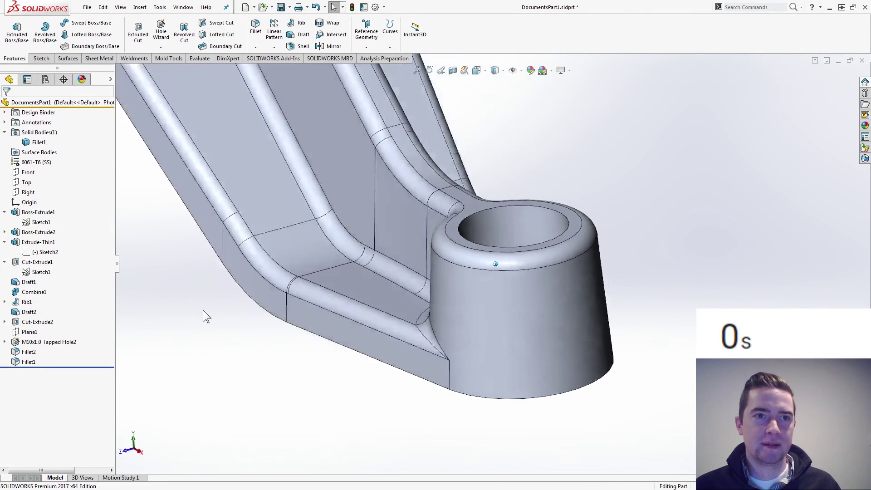
Examine the rebuilt arm around the small boss, as a whole, from above and in isometric view.
scroll(203, 309, down, 5)
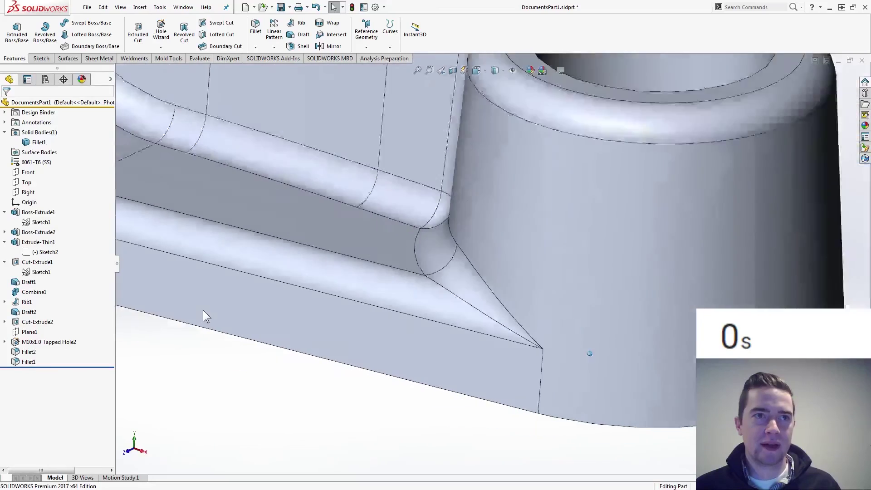
key(f)
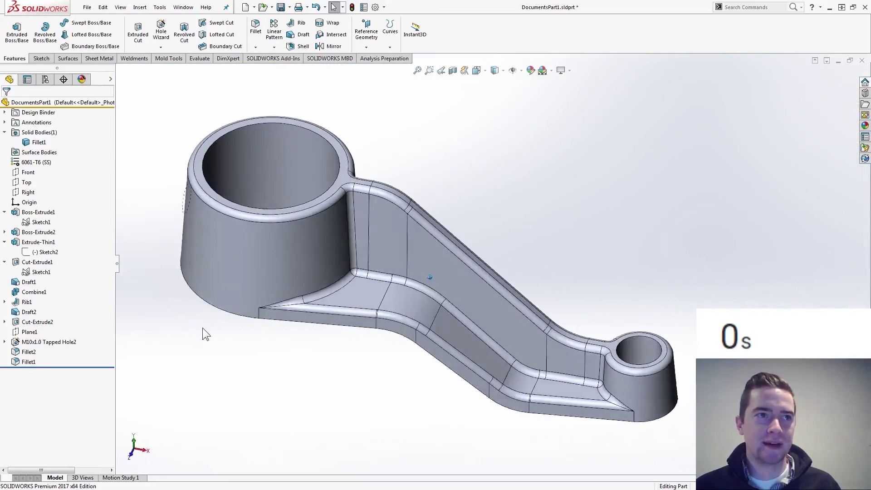
key(ctrl+5)
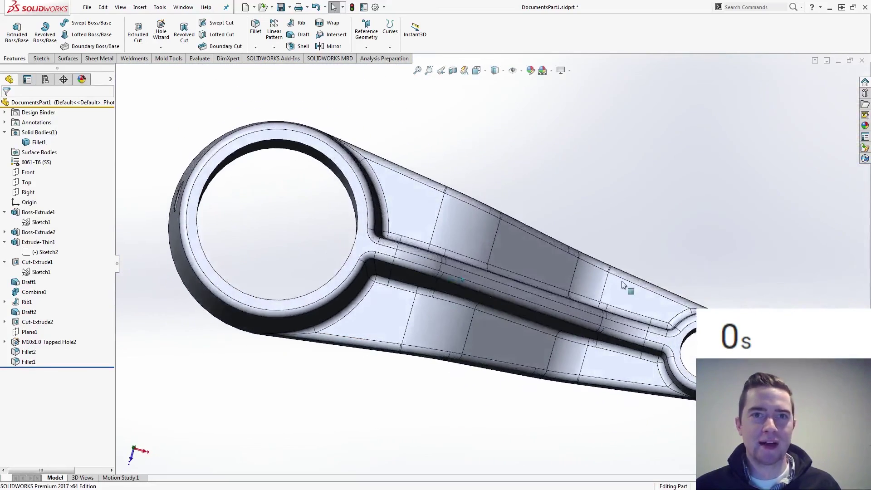
key(Up)
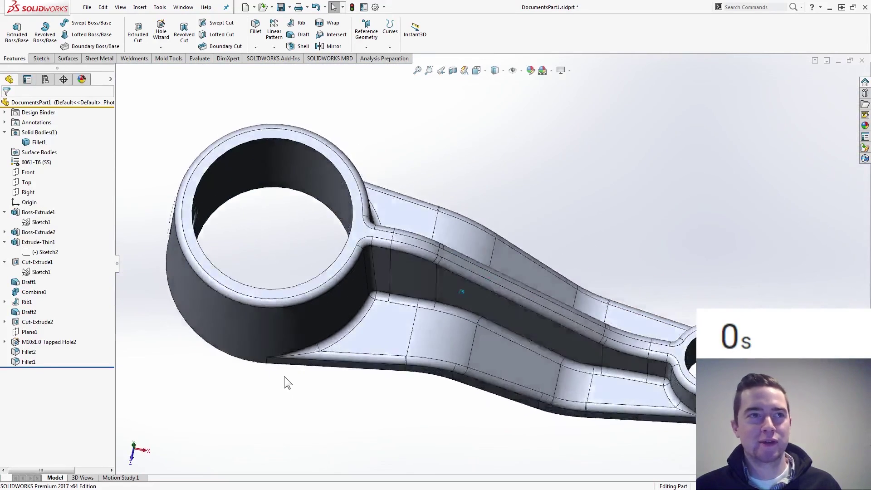
key(ctrl+7)
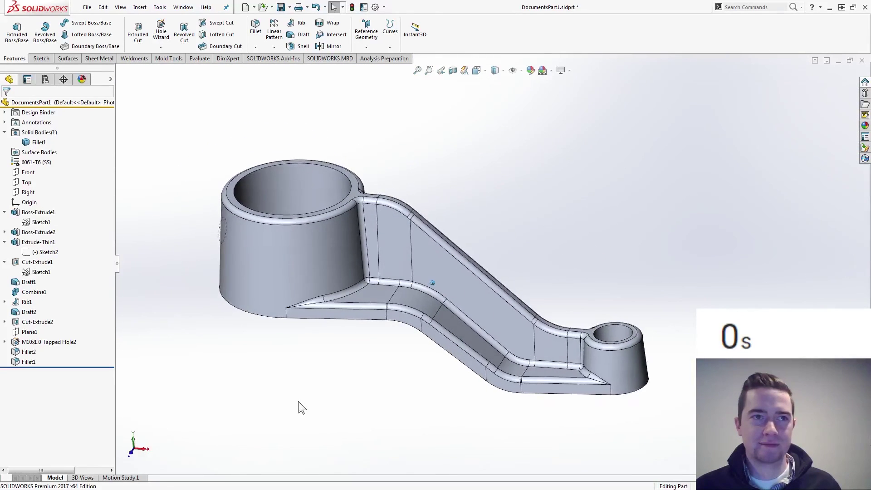
scroll(298, 401, down, 2)
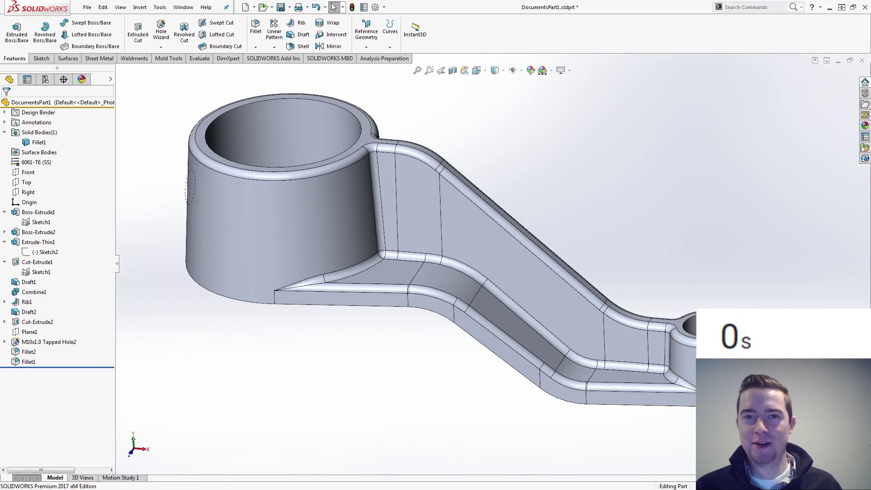
scroll(286, 373, down, 2)
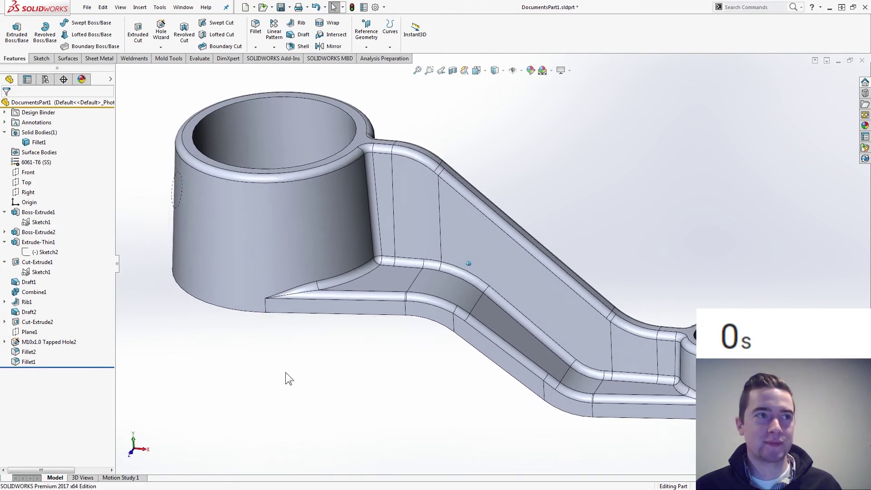
scroll(287, 378, up, 1)
Reopen the part's existing SimulationXpress study and proceed to the run stage with its defined fixture, load and 6061-T6 material.
click(141, 7)
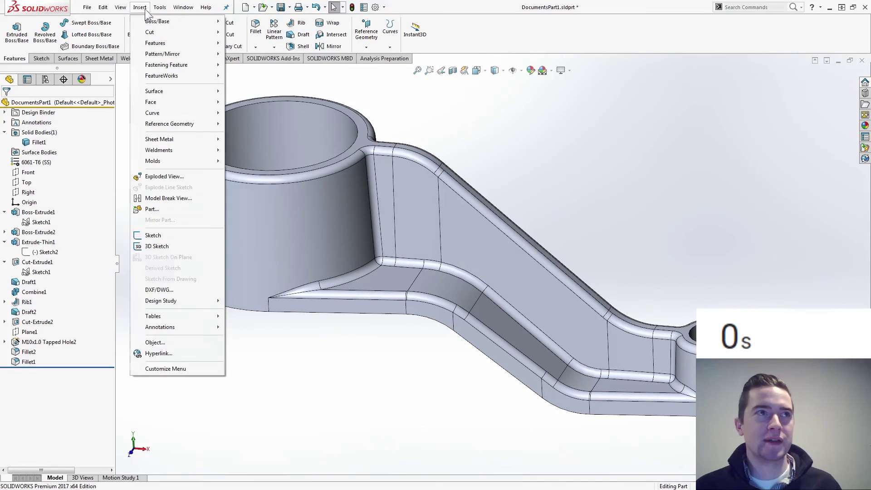
mouse_move(160, 8)
mouse_move(182, 33)
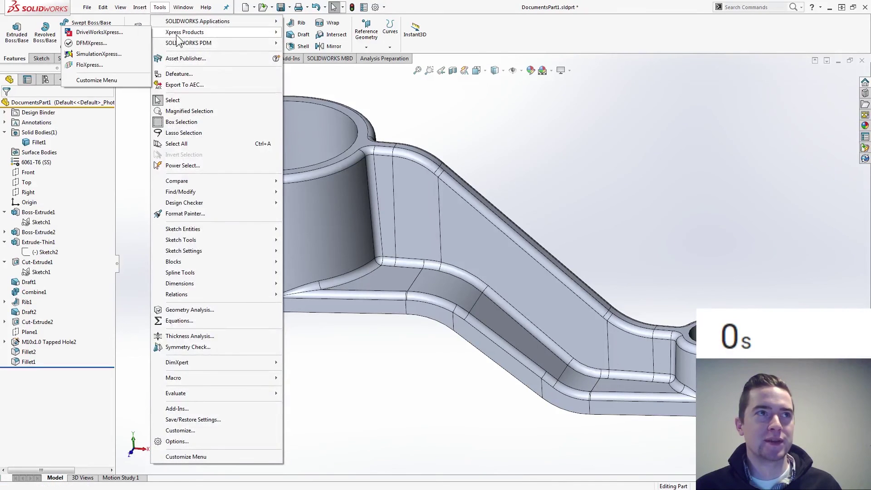
click(115, 58)
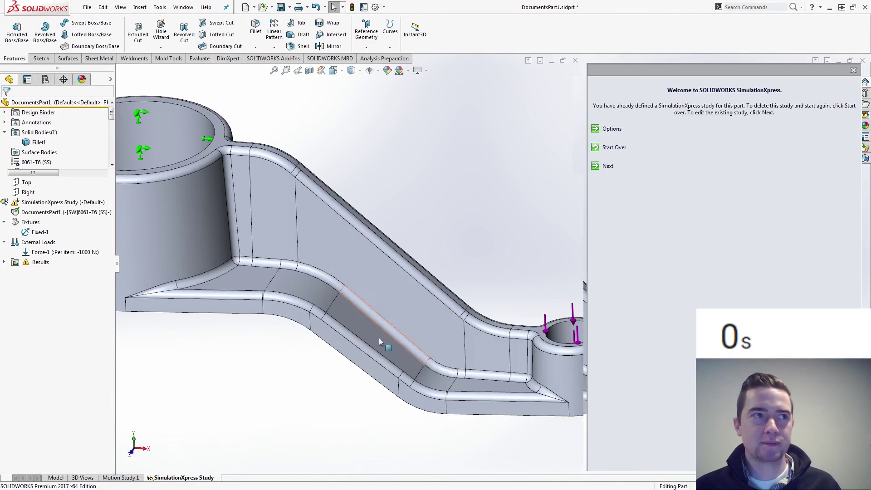
click(607, 166)
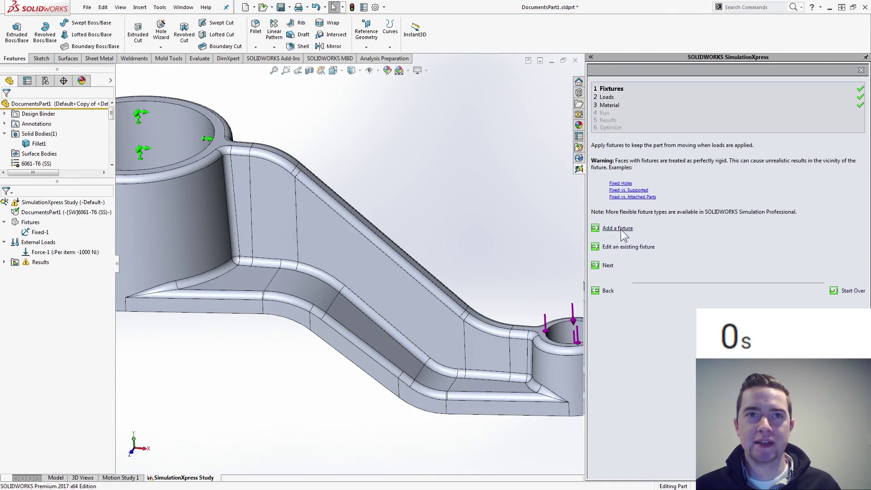
click(611, 265)
click(608, 233)
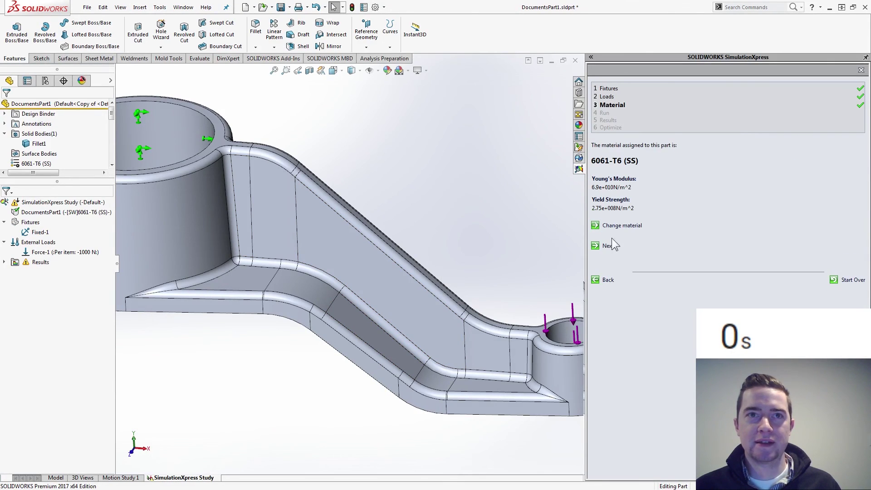
click(608, 246)
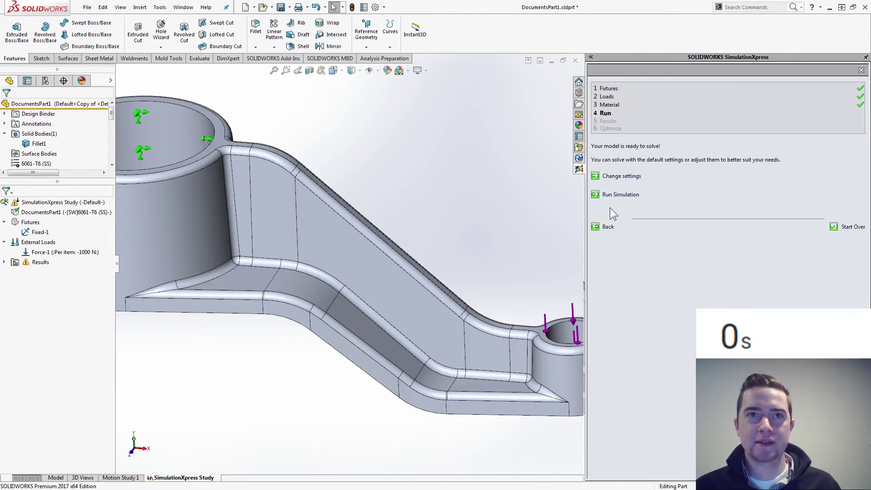
Rerun the simulation on the corrected arm, accept the deformation as expected, and show the displacement plot.
click(618, 195)
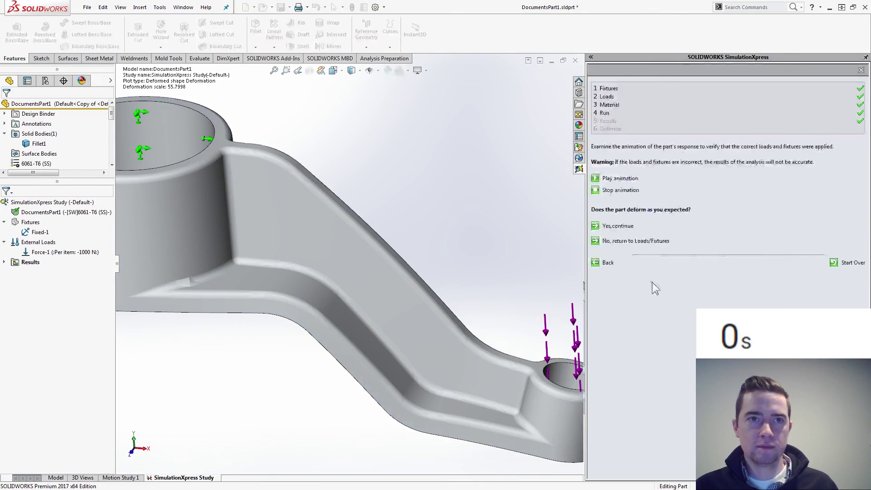
click(617, 225)
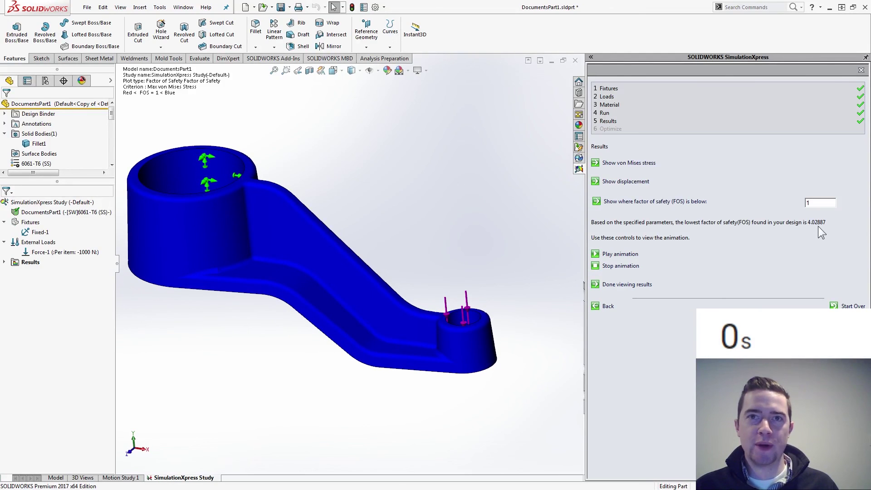
click(624, 187)
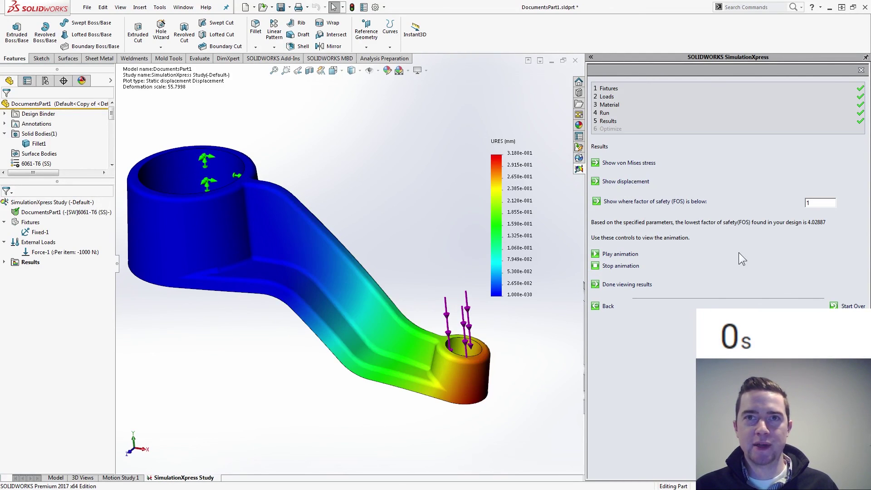